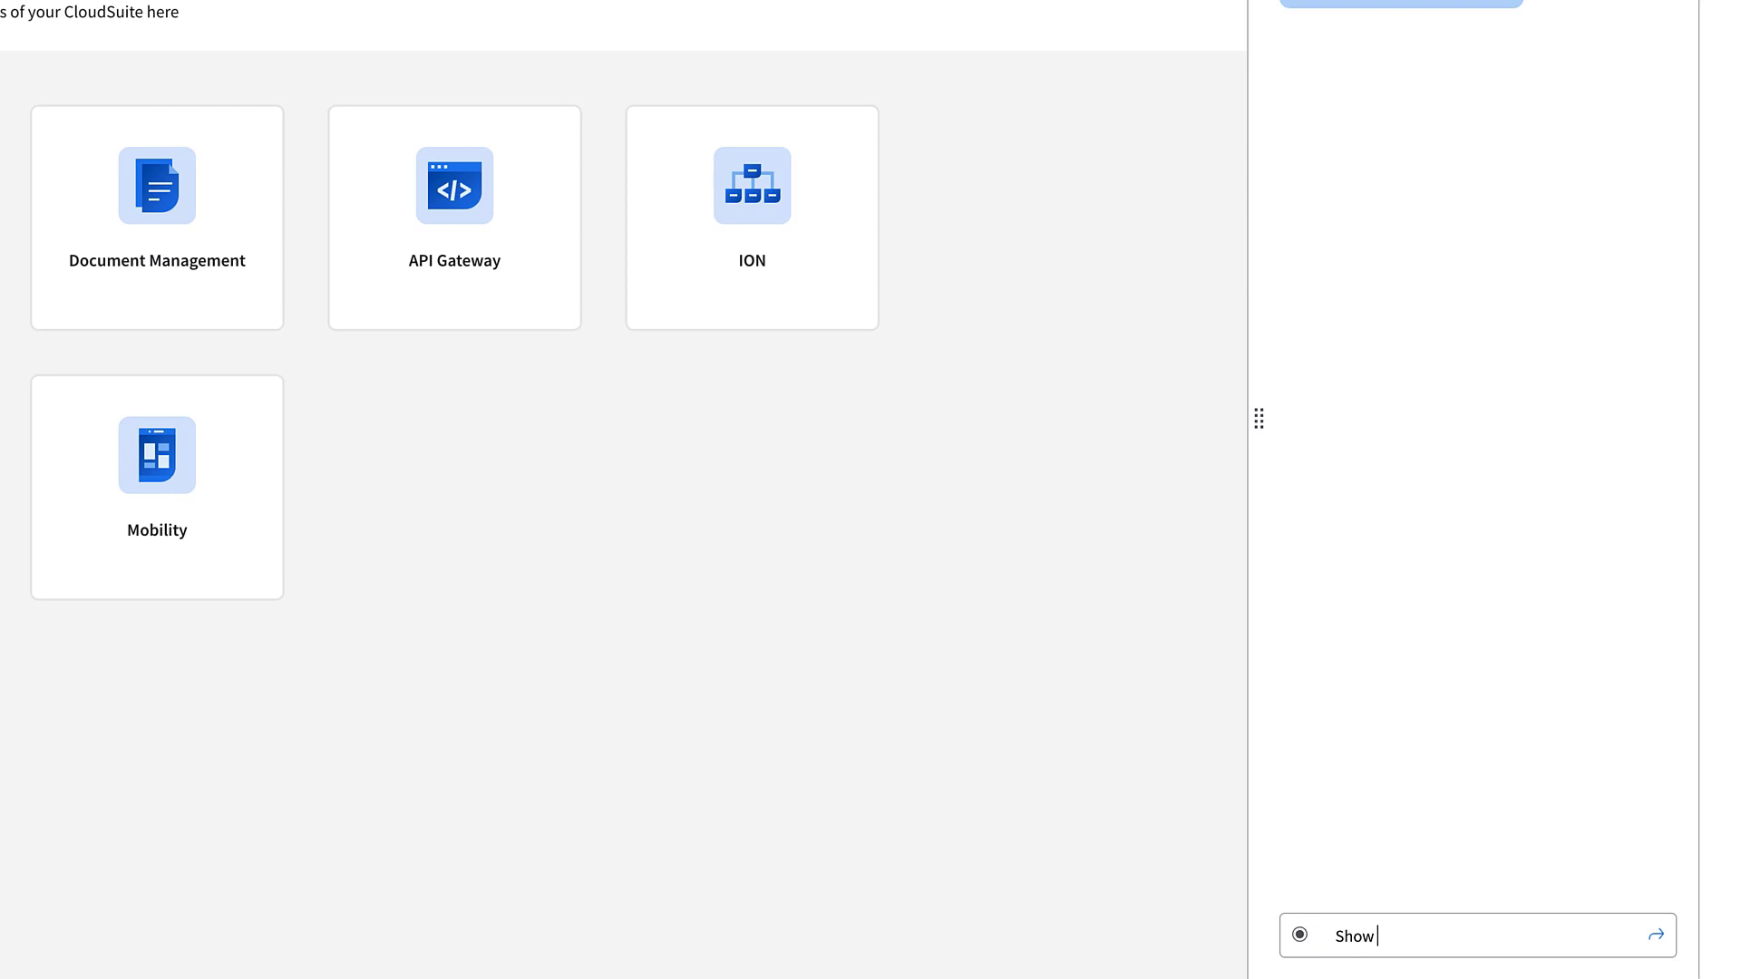
Ask the assistant "Show me a customers credit profile".
type("a customers credit prof")
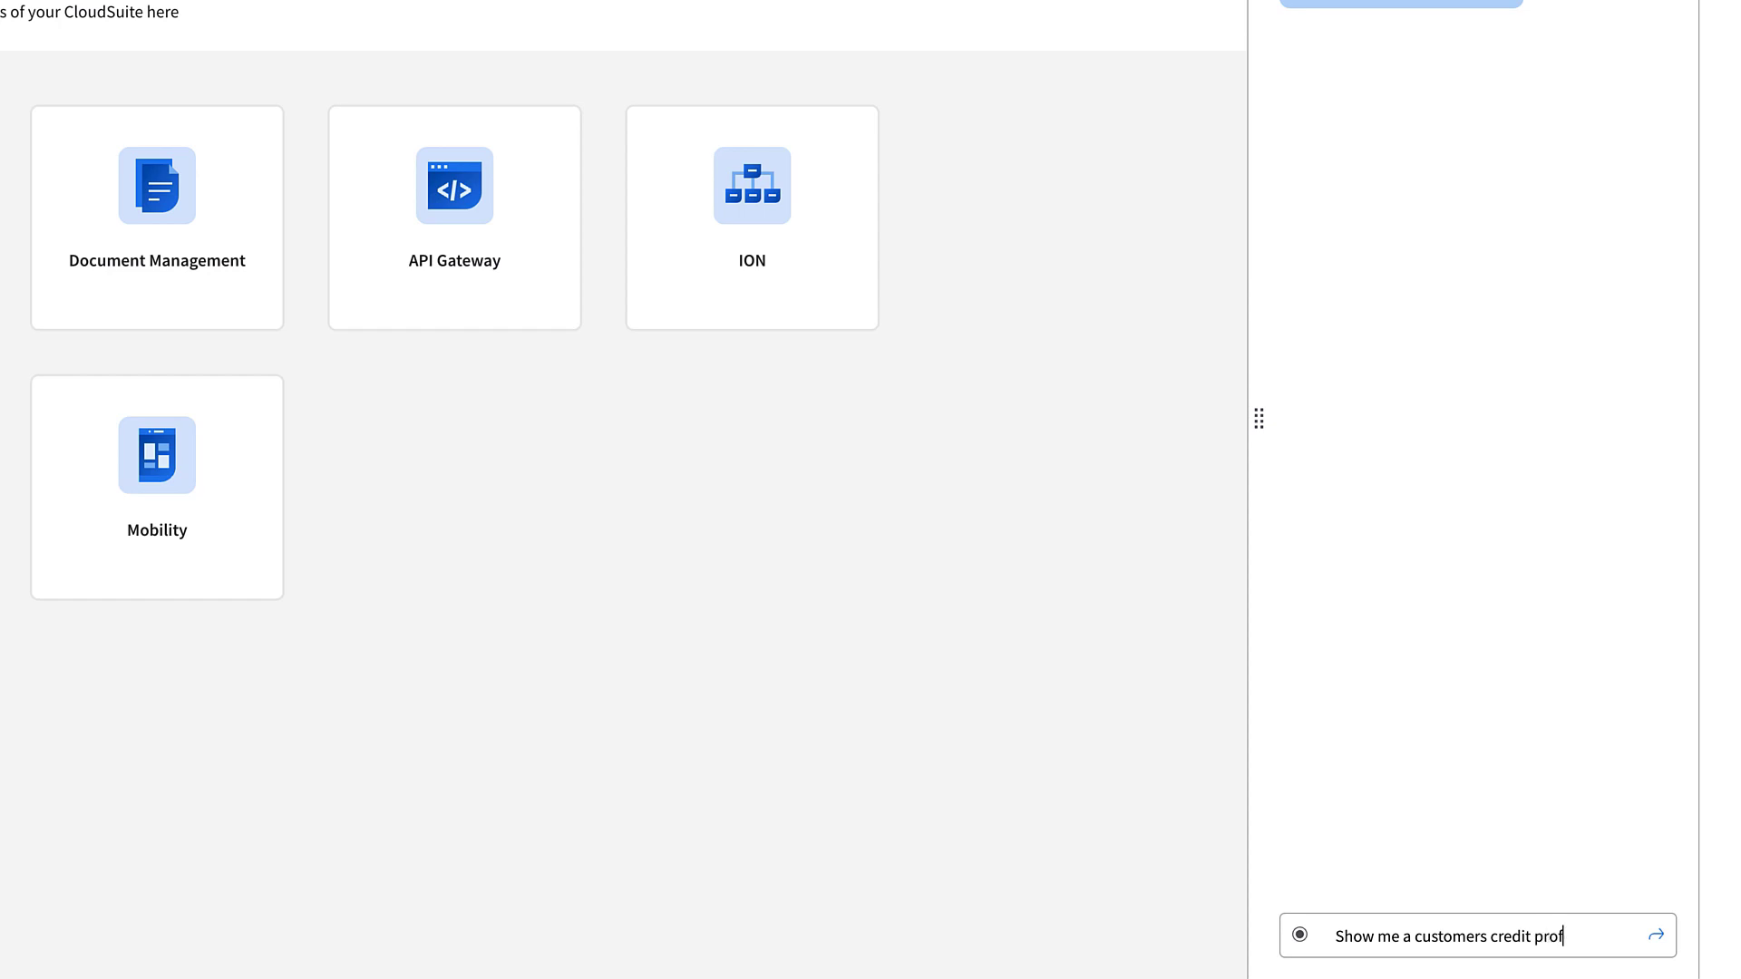
type("ile")
key("Return")
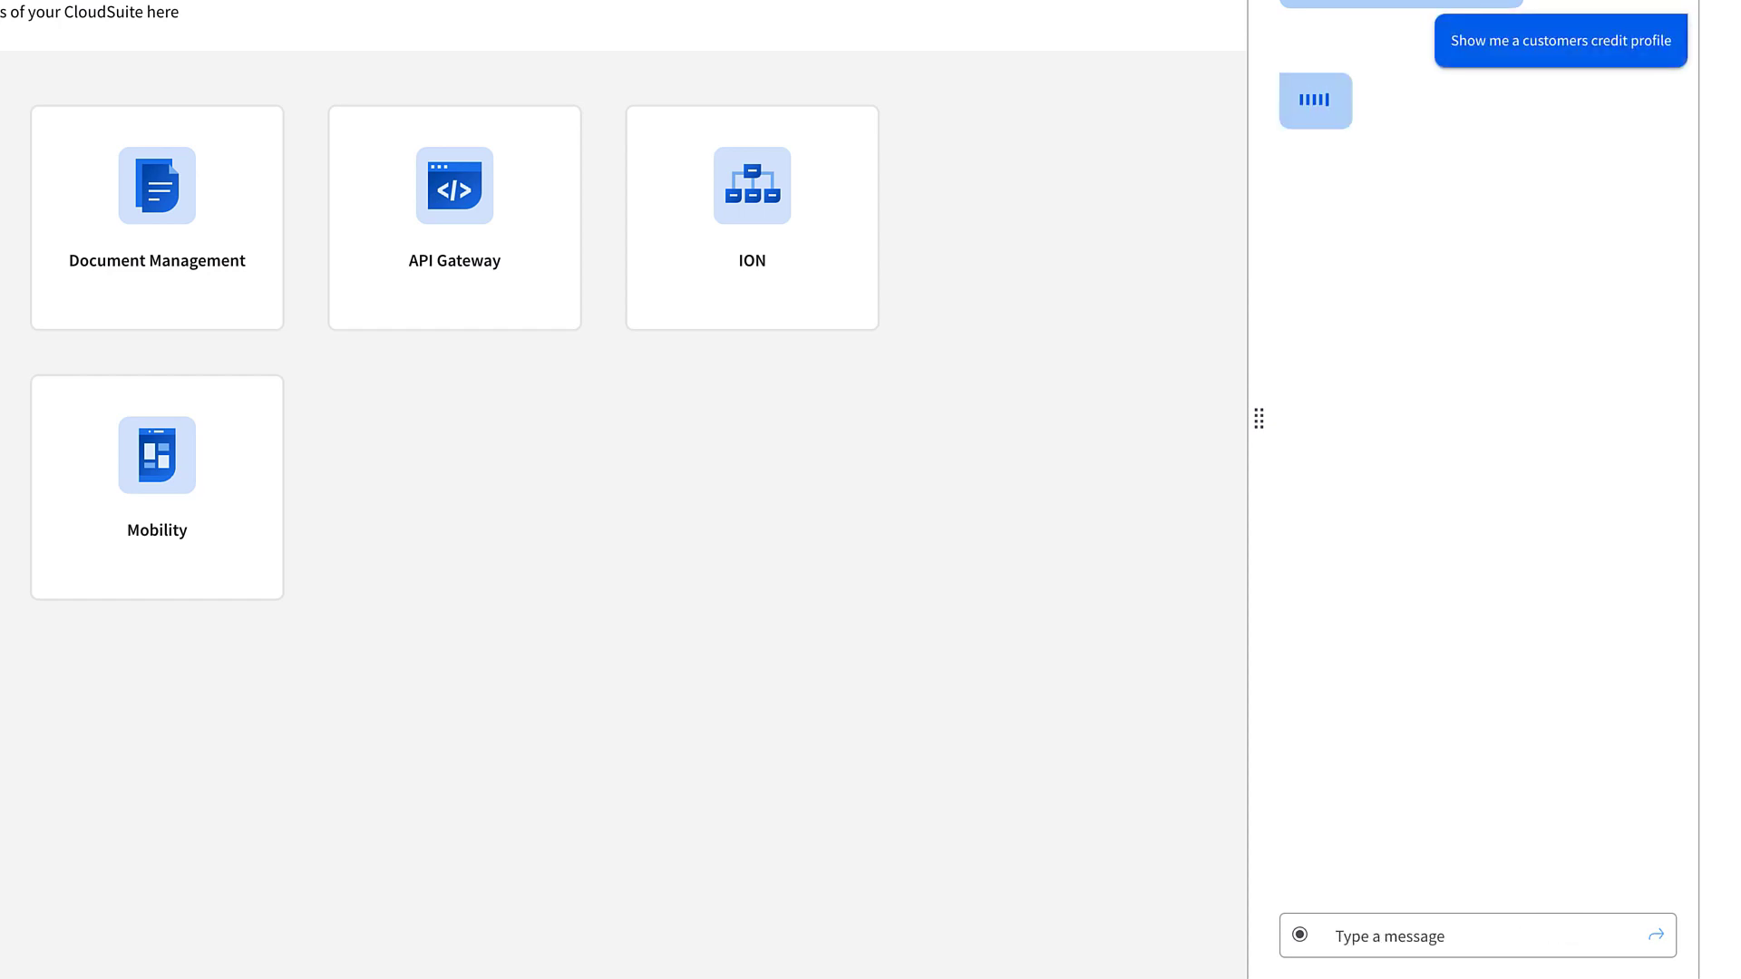
Answer the assistant's follow-up questions with the customer number and CSD company 1000 to retrieve the credit profile.
type("101")
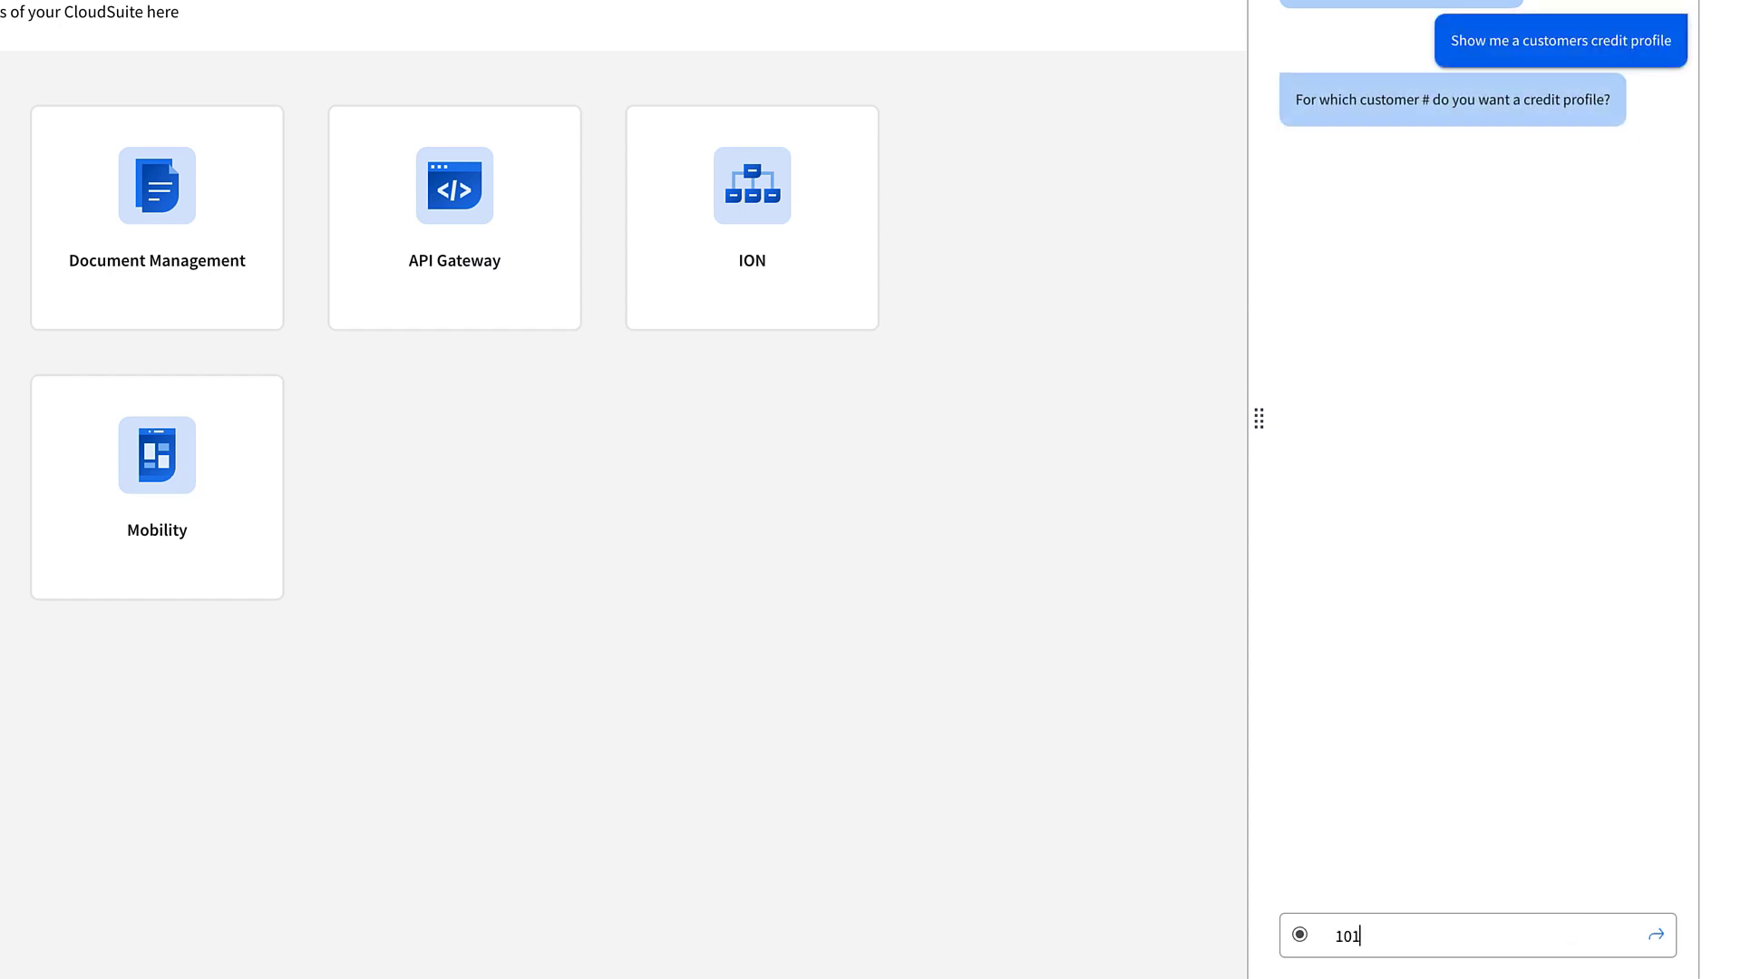
key("Return")
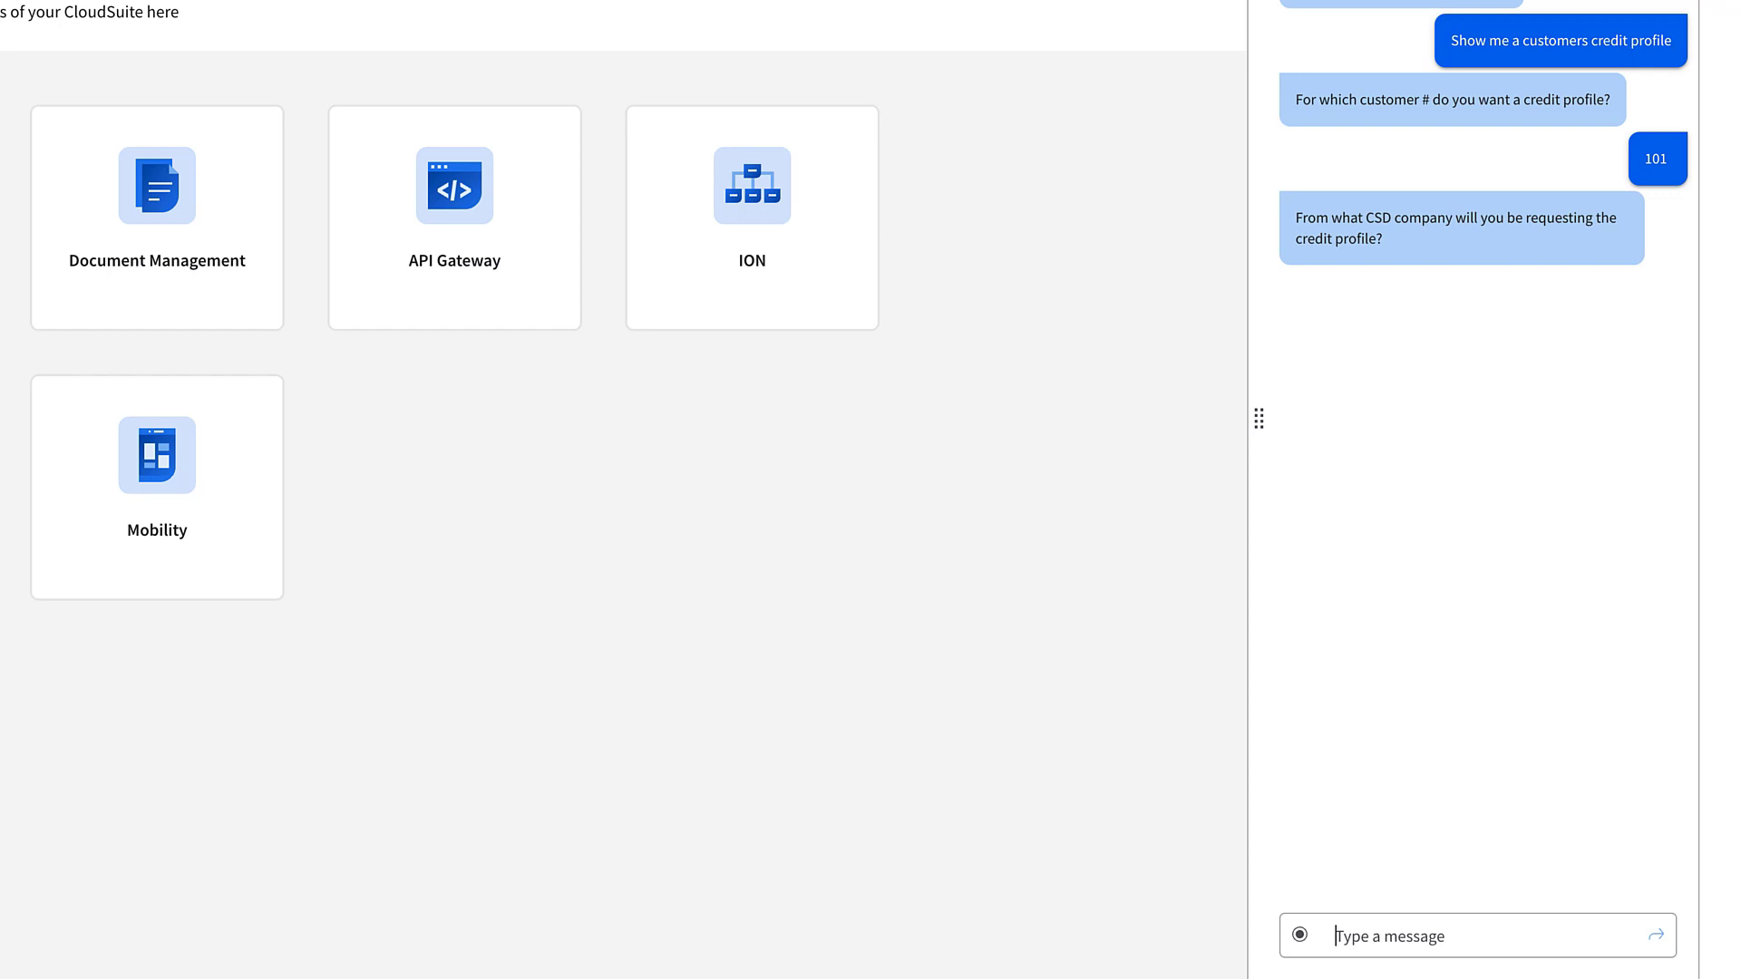
type("1000")
key("Return")
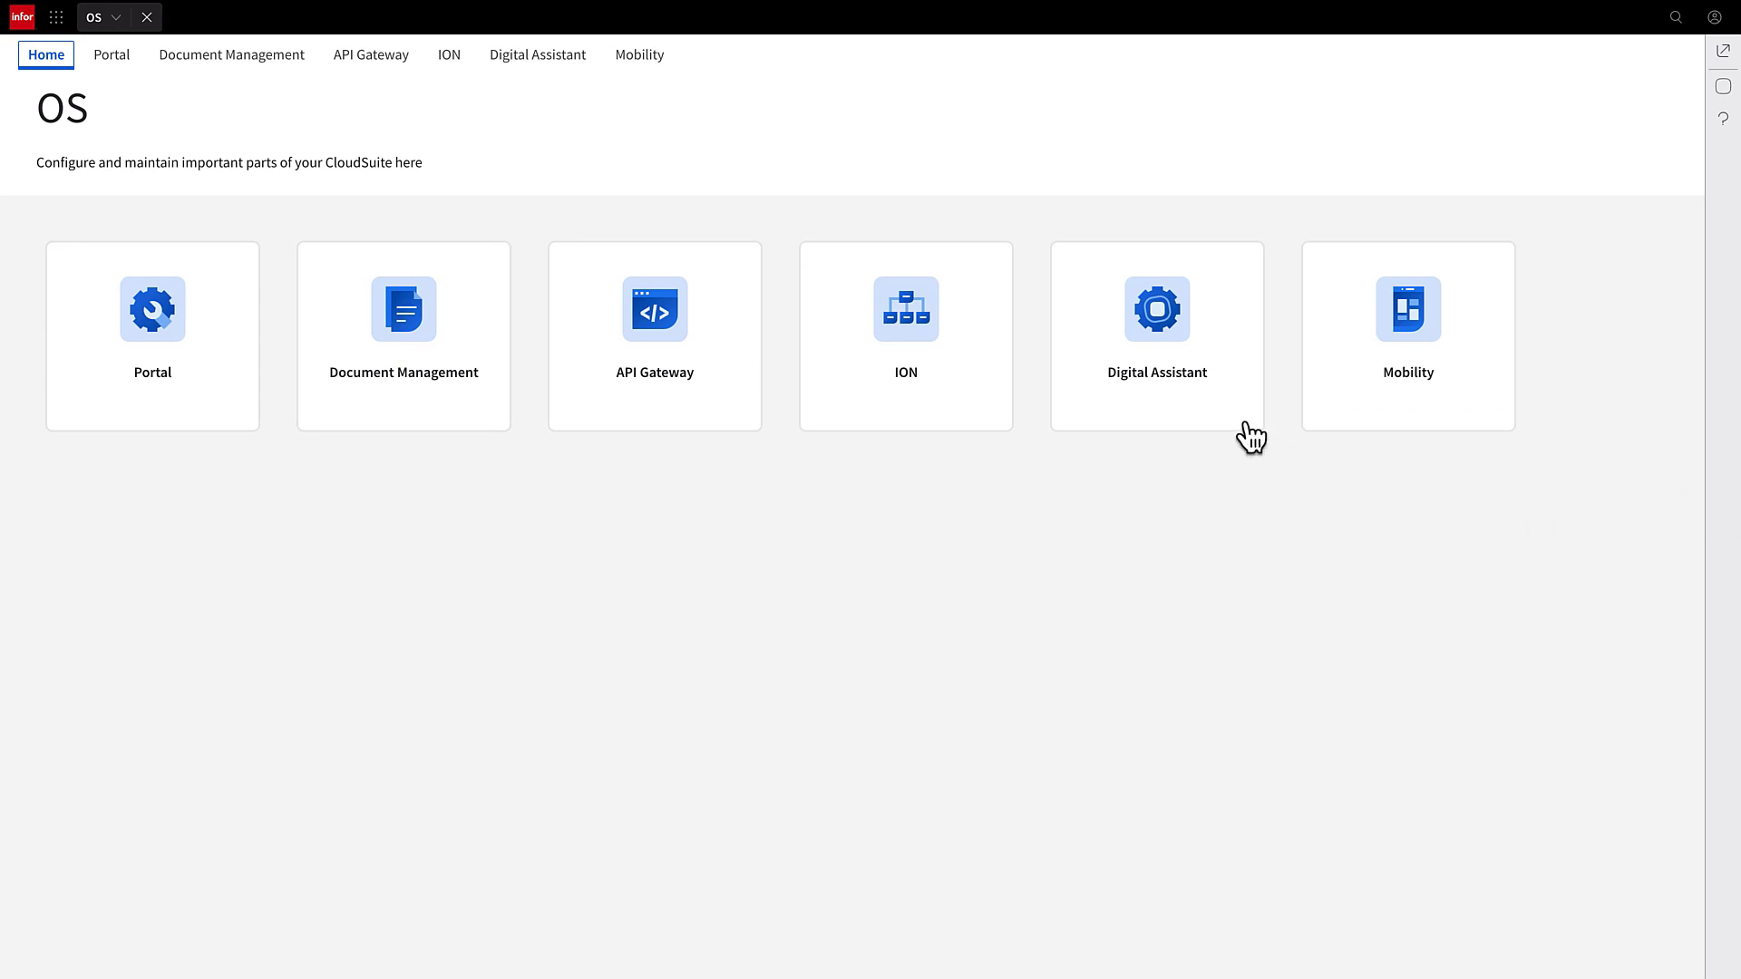
Open the CustCreditProfileVideo skill in Digital Assistant for editing and advance to its Fulfillment settings.
left_click(1162, 338)
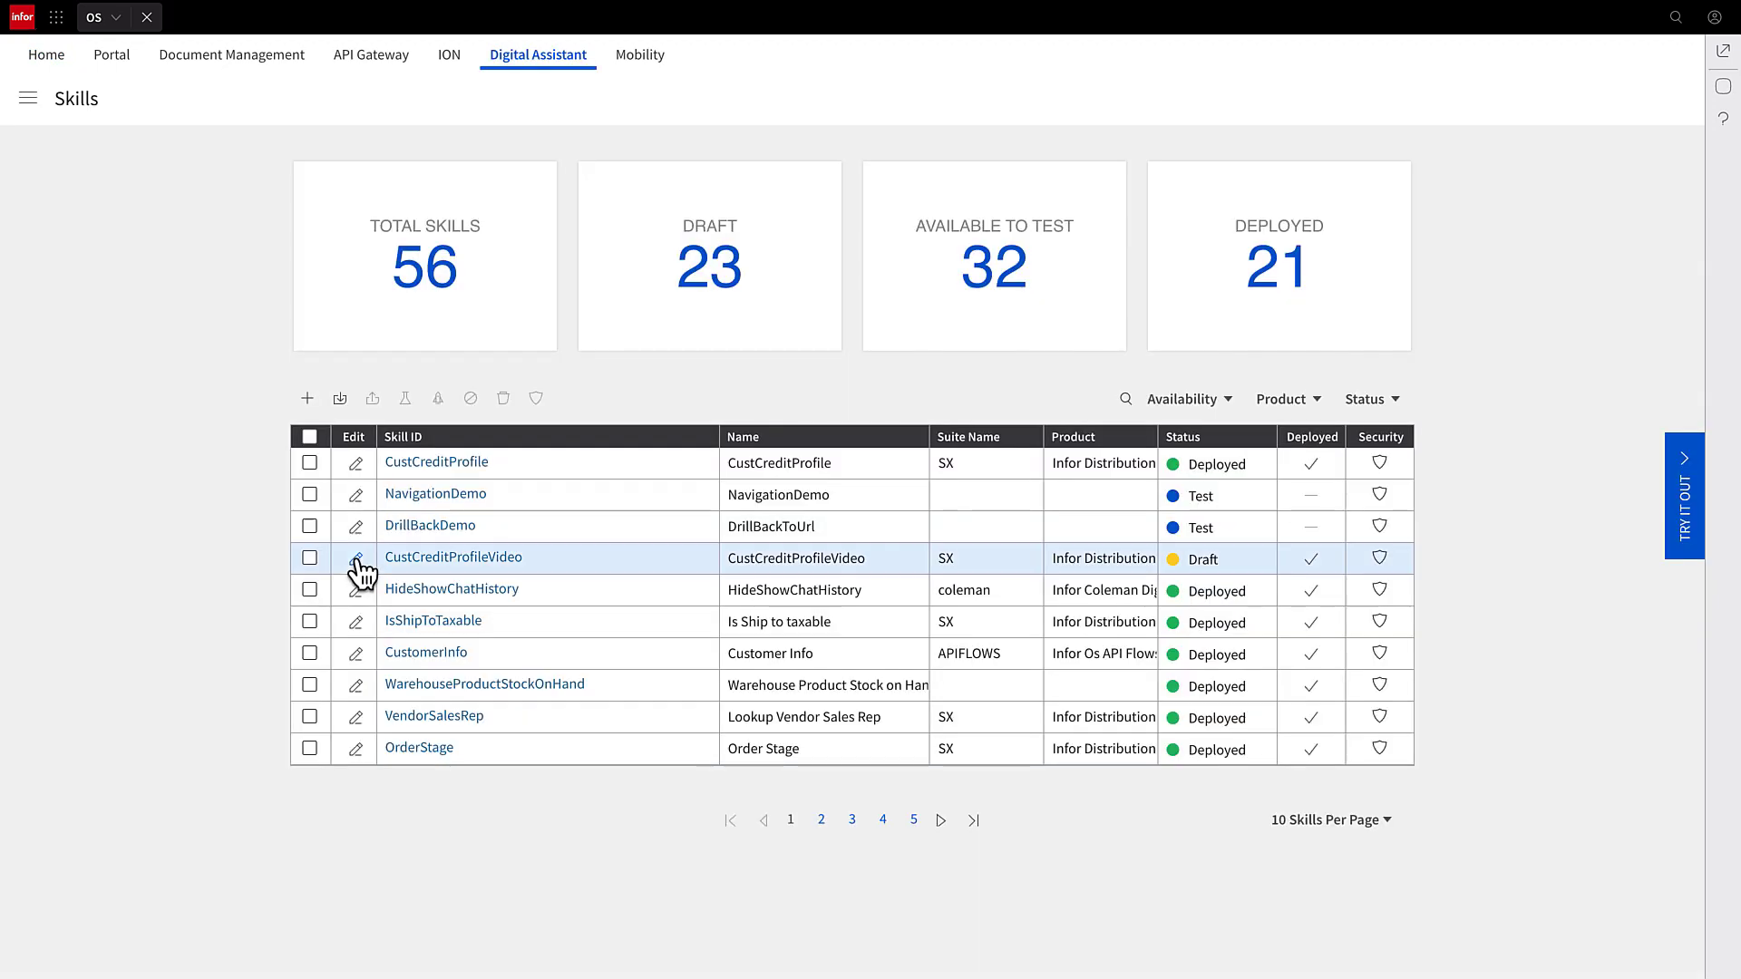
left_click(358, 559)
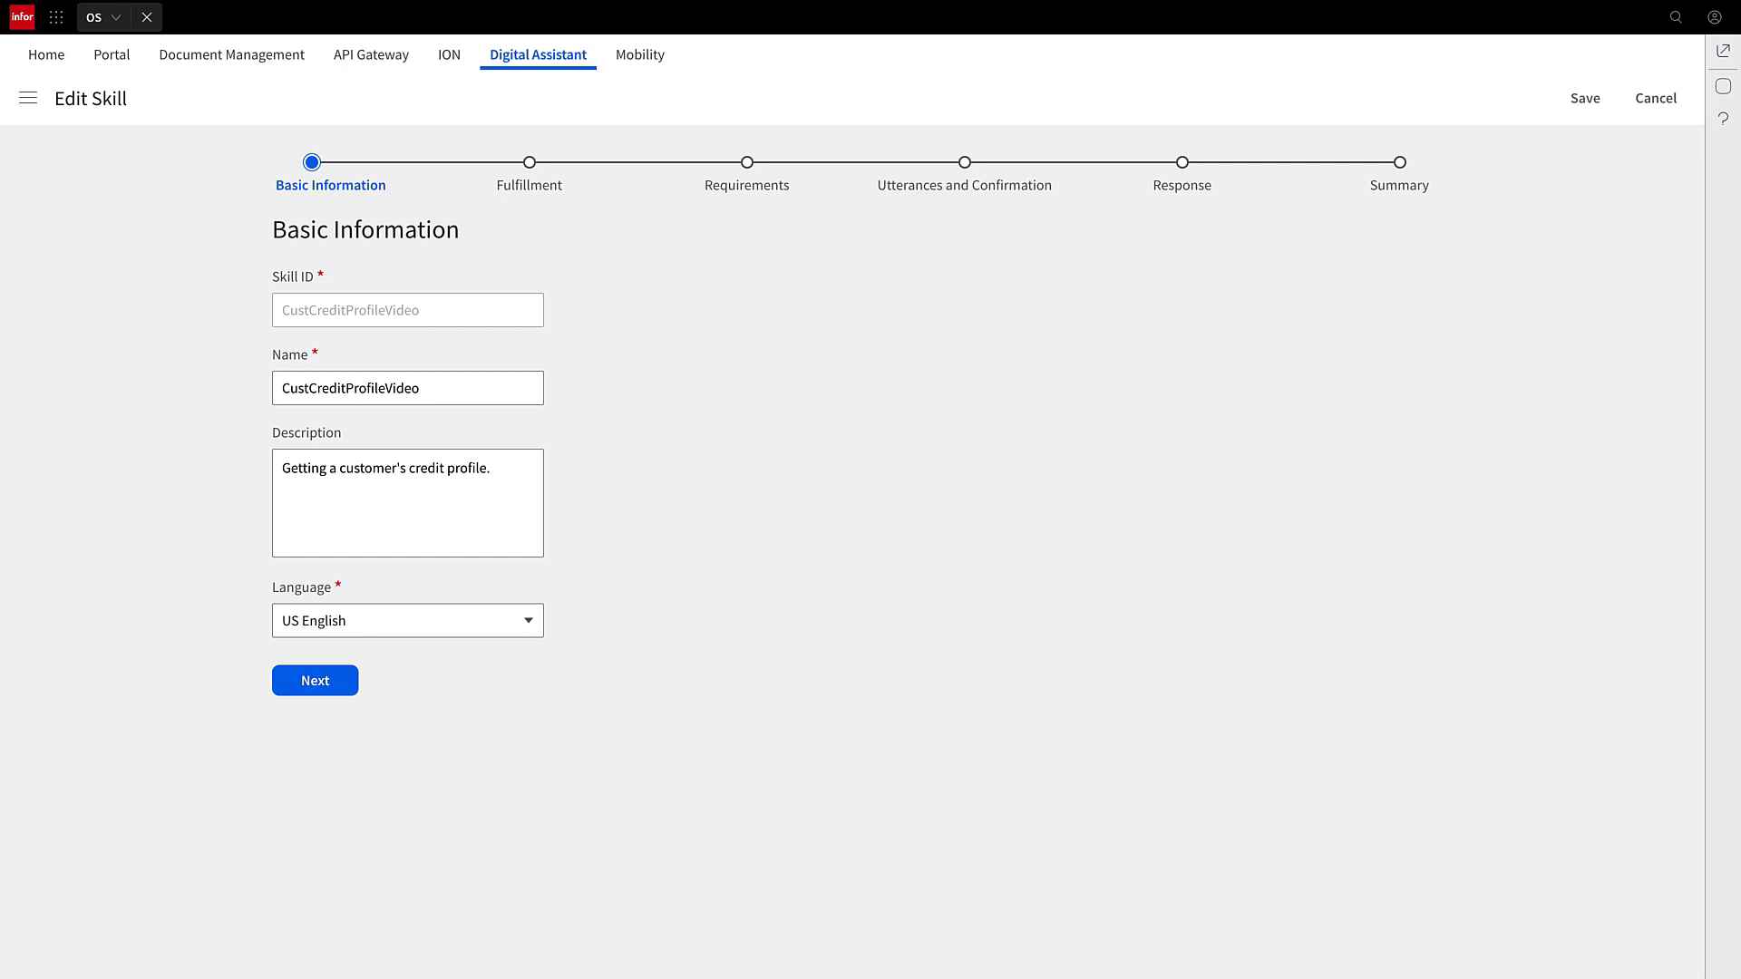
left_click(332, 688)
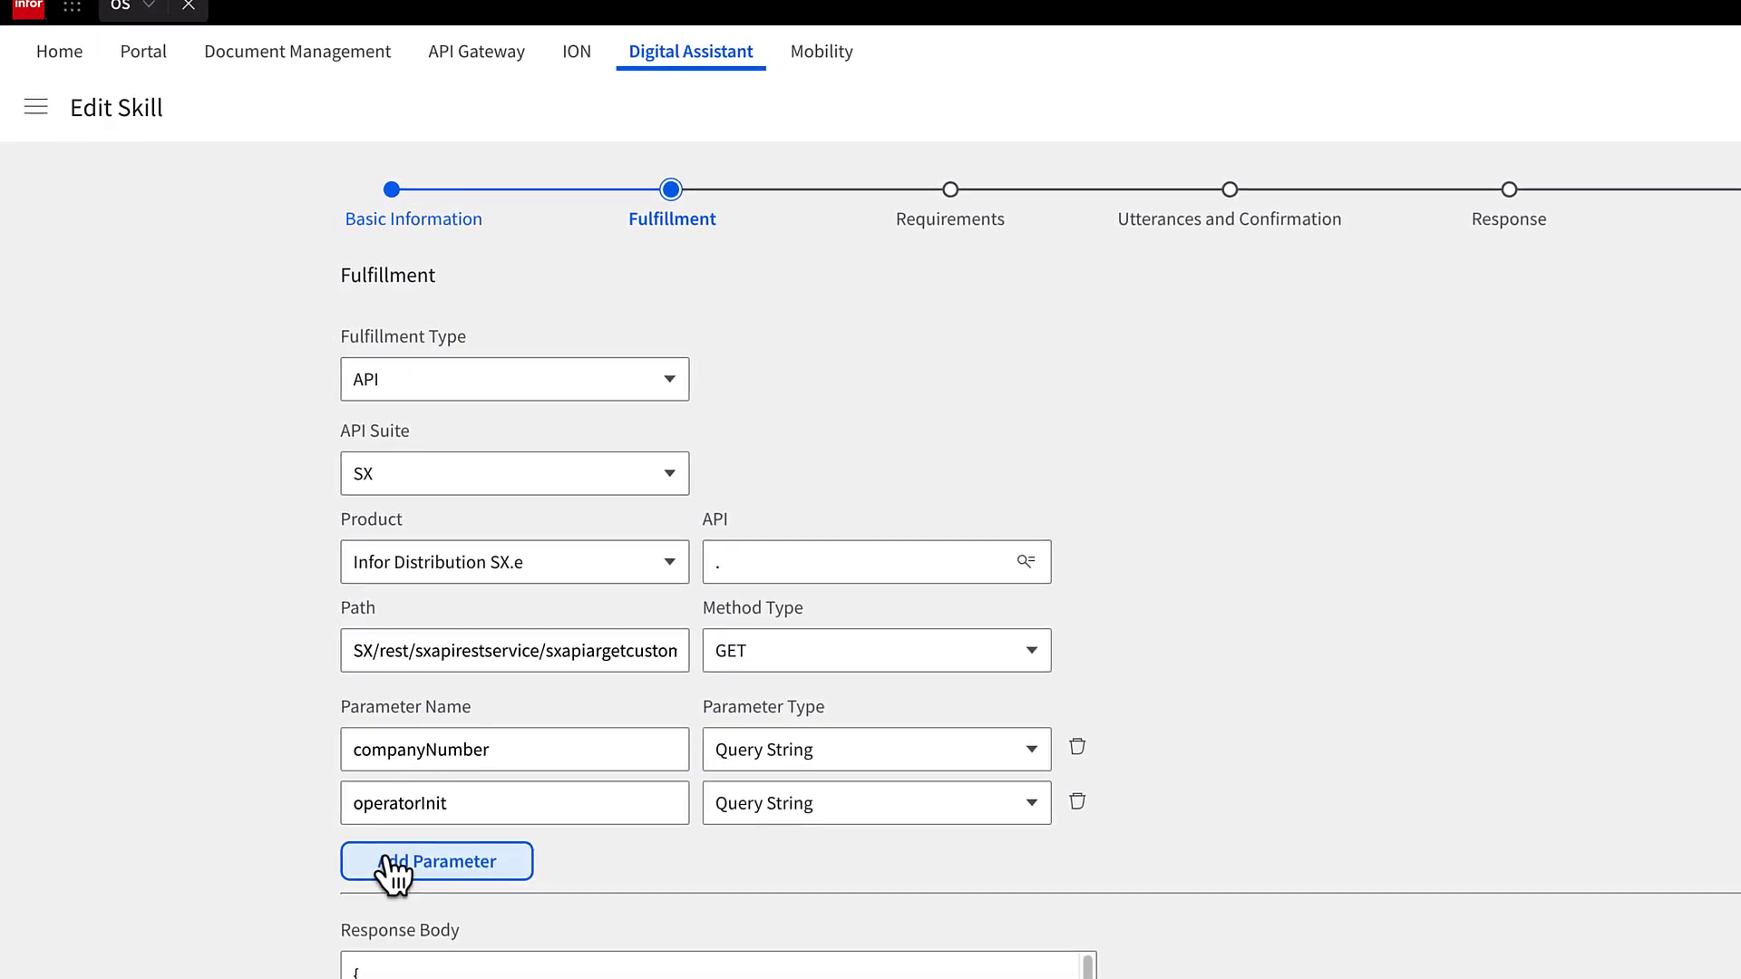
Review the available choices for the skill's Fulfillment Type, API Suite and Product without changing them.
left_click(670, 376)
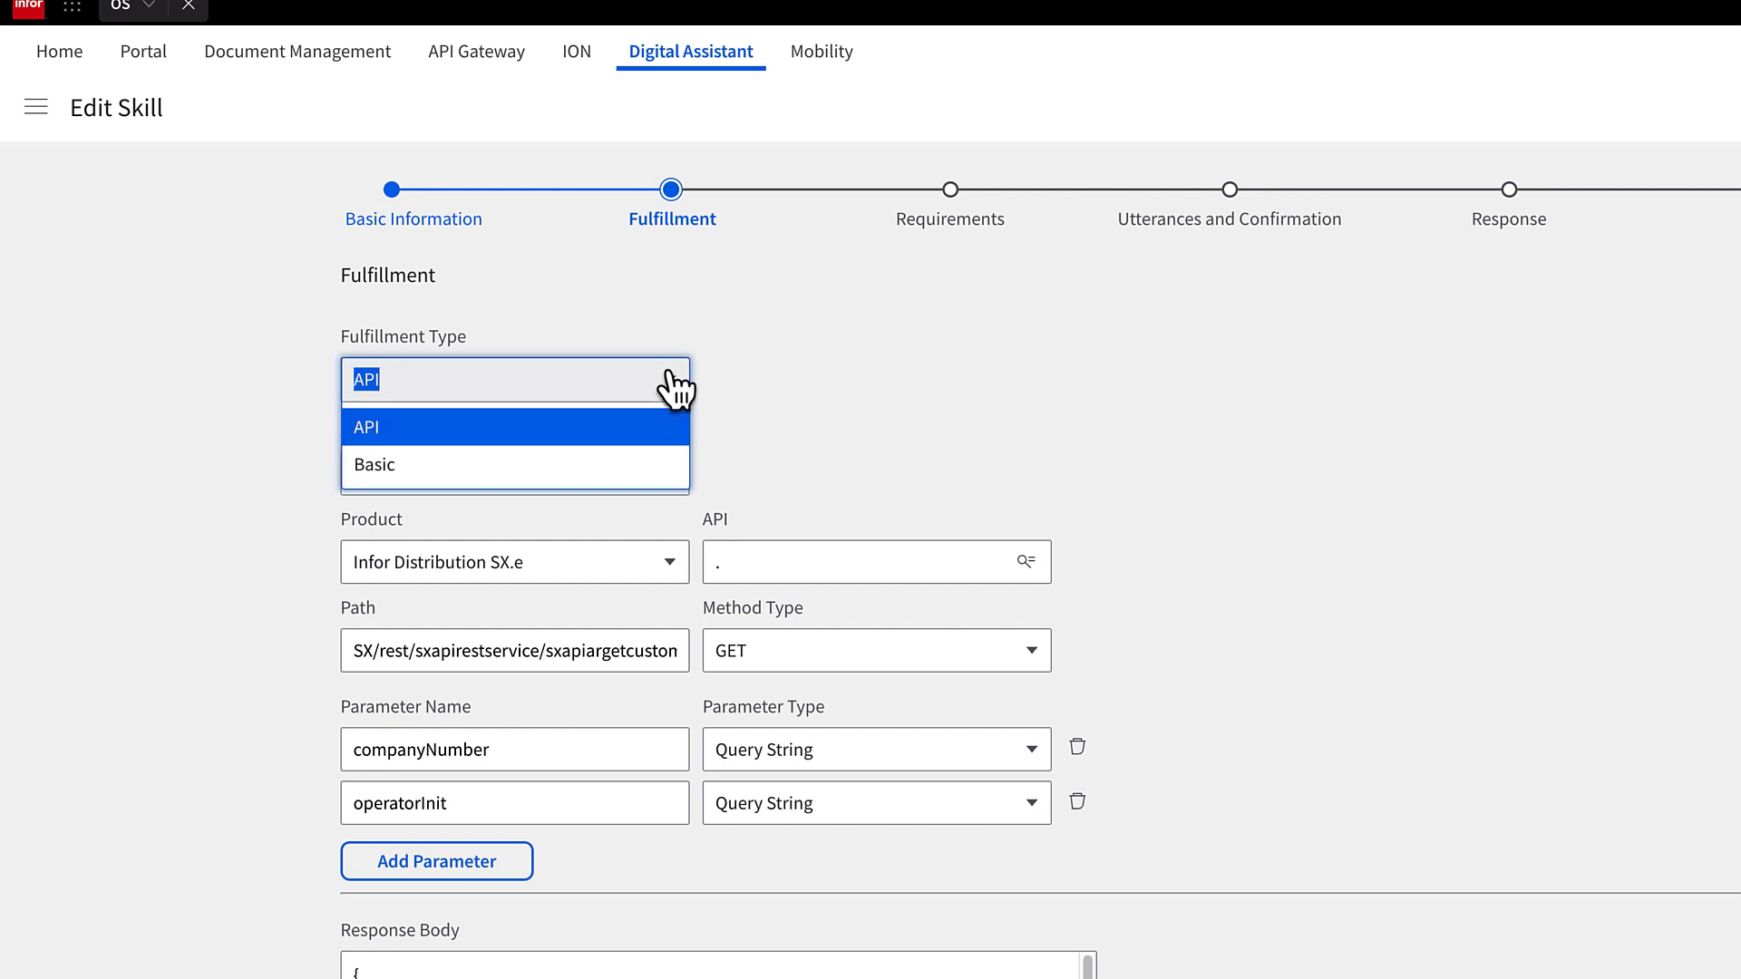
left_click(670, 376)
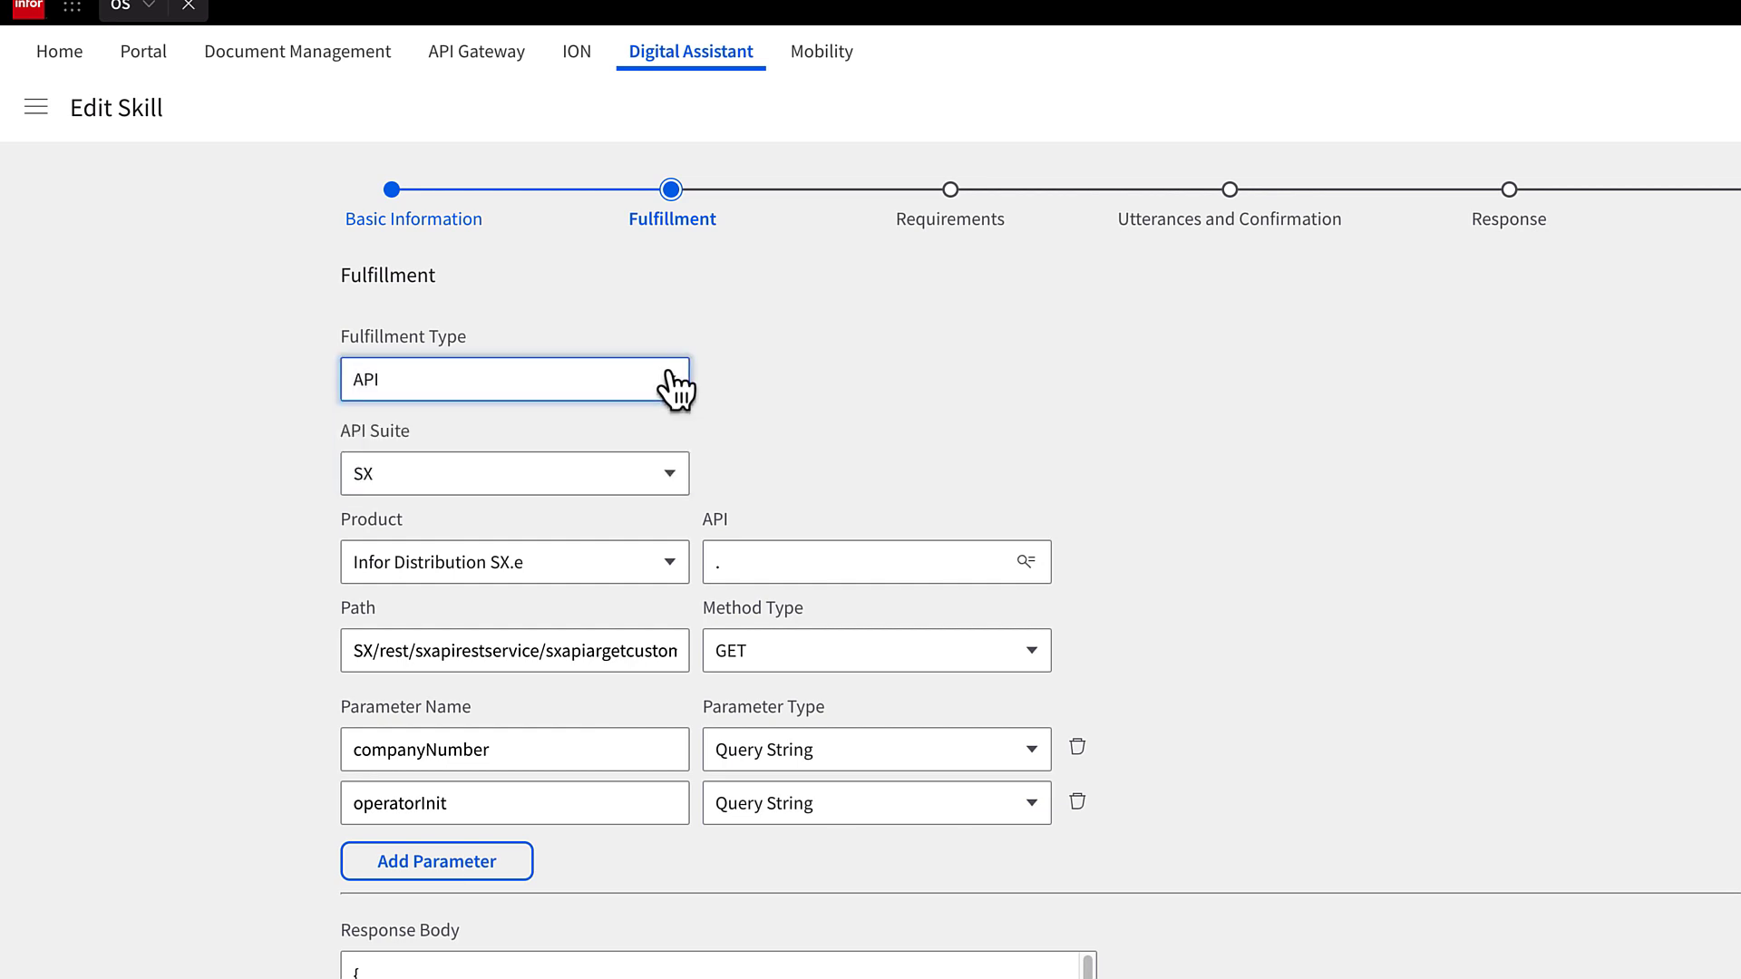
left_click(670, 473)
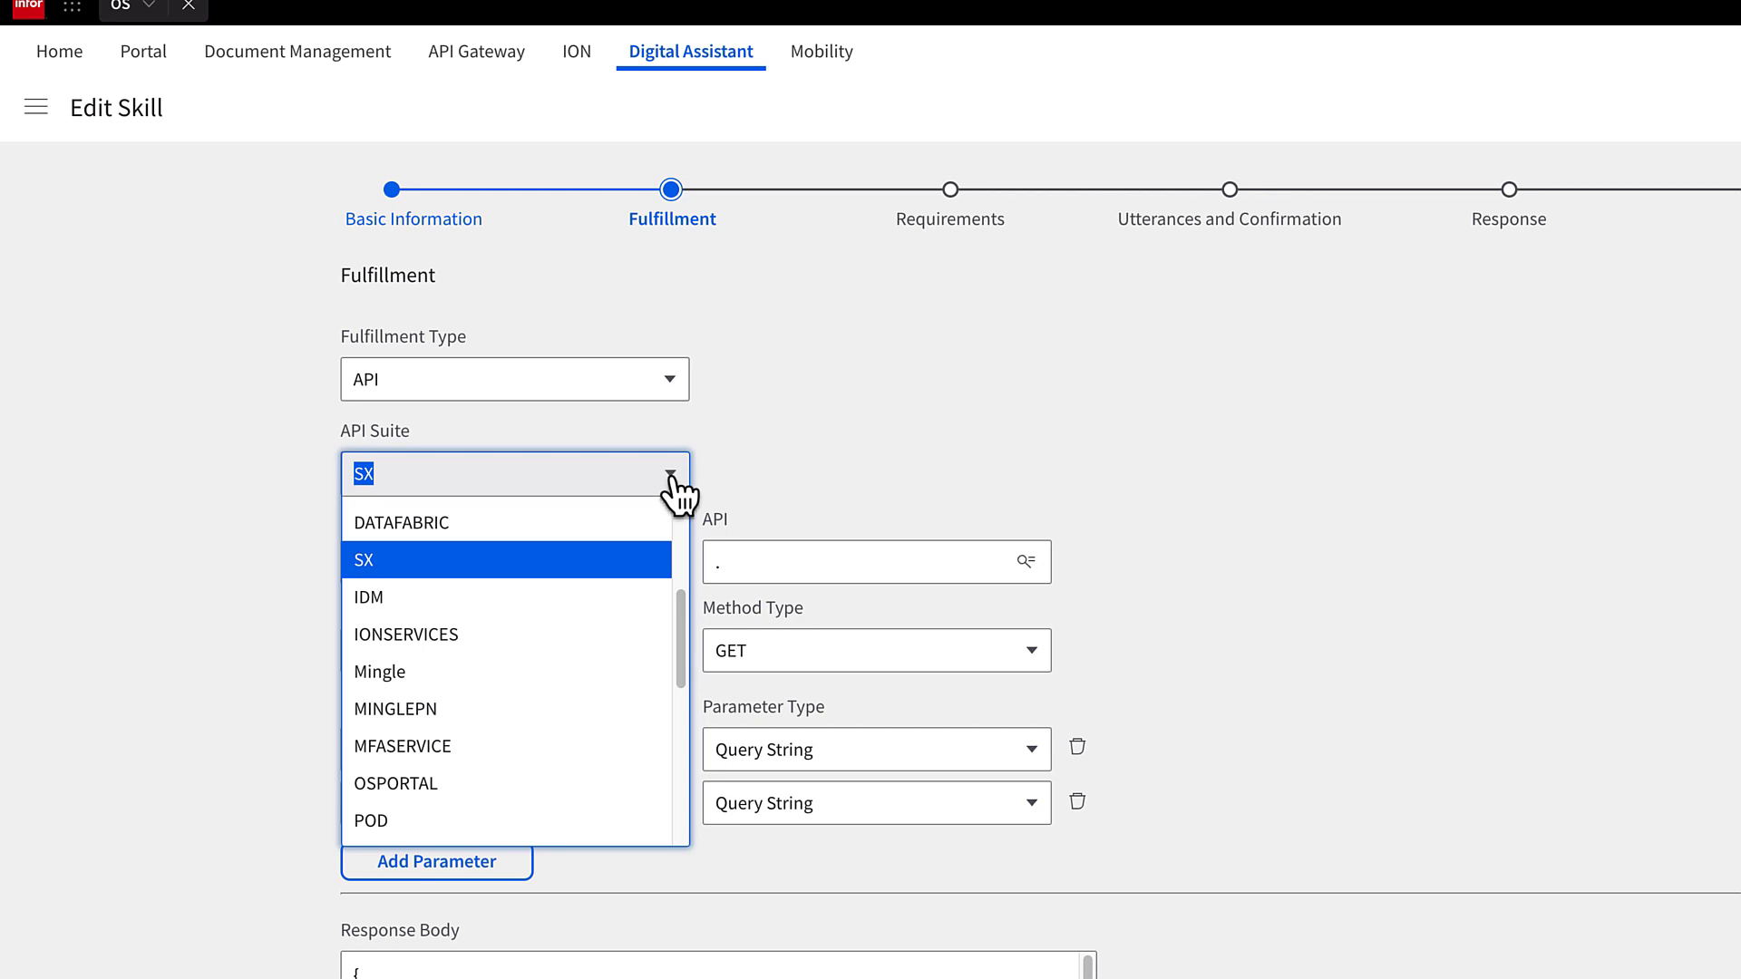
left_click(671, 477)
left_click(671, 564)
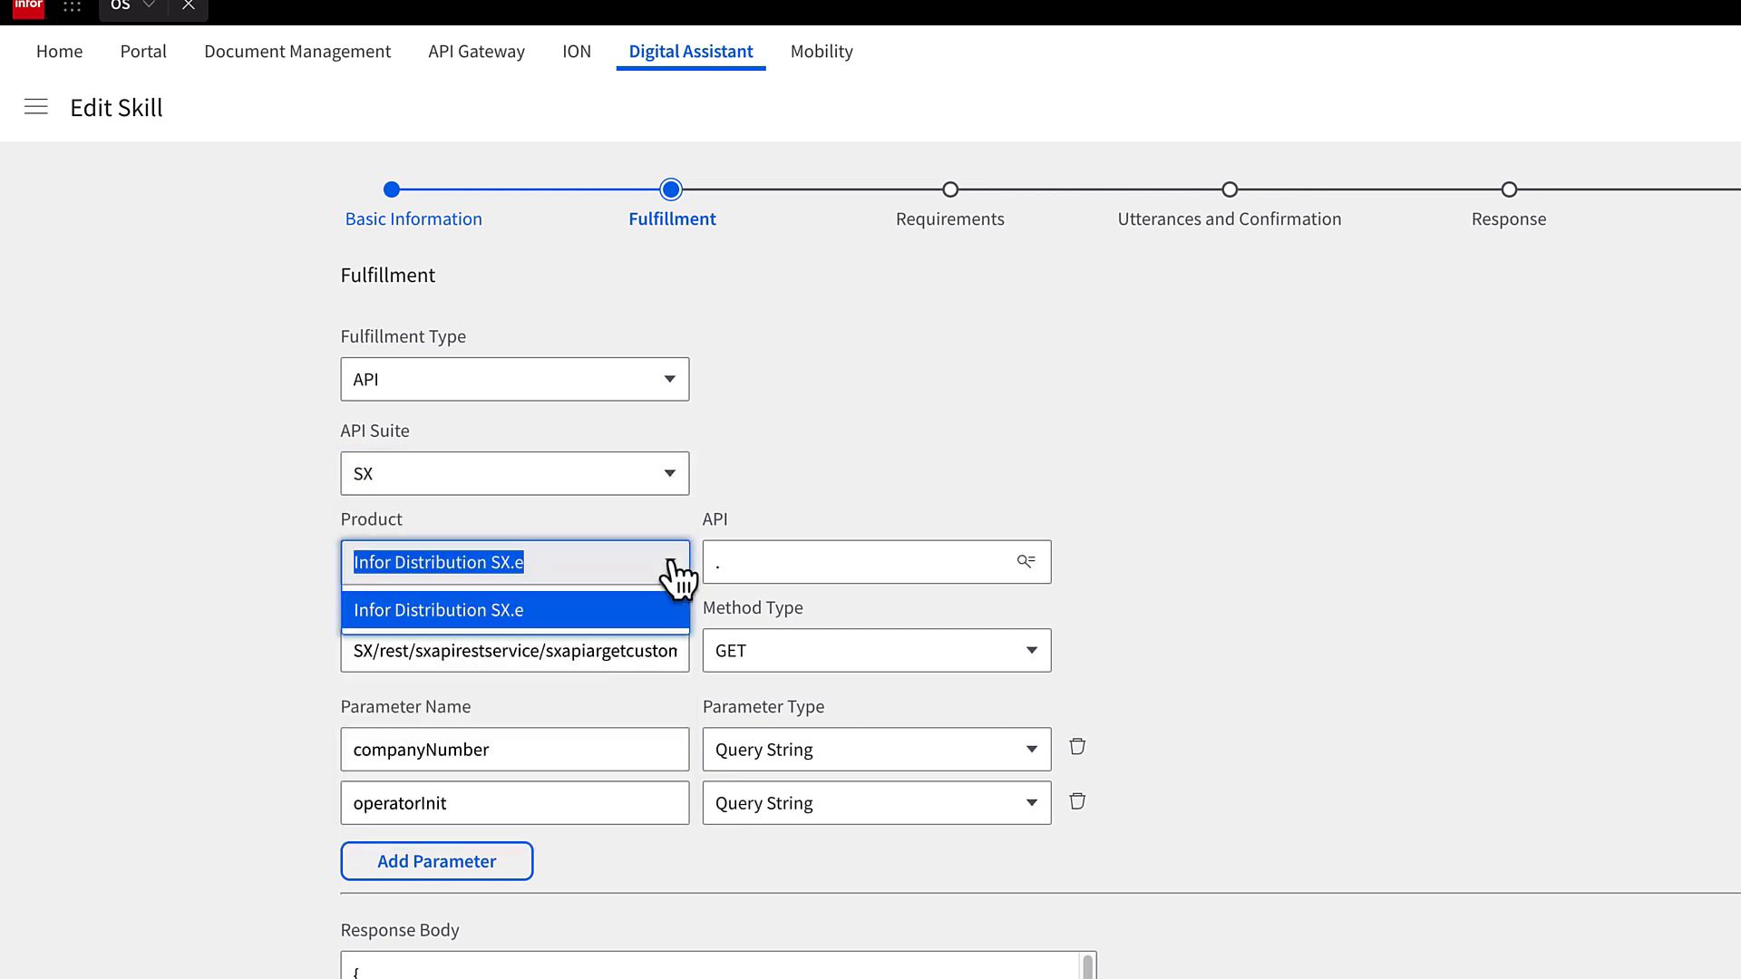
left_click(672, 564)
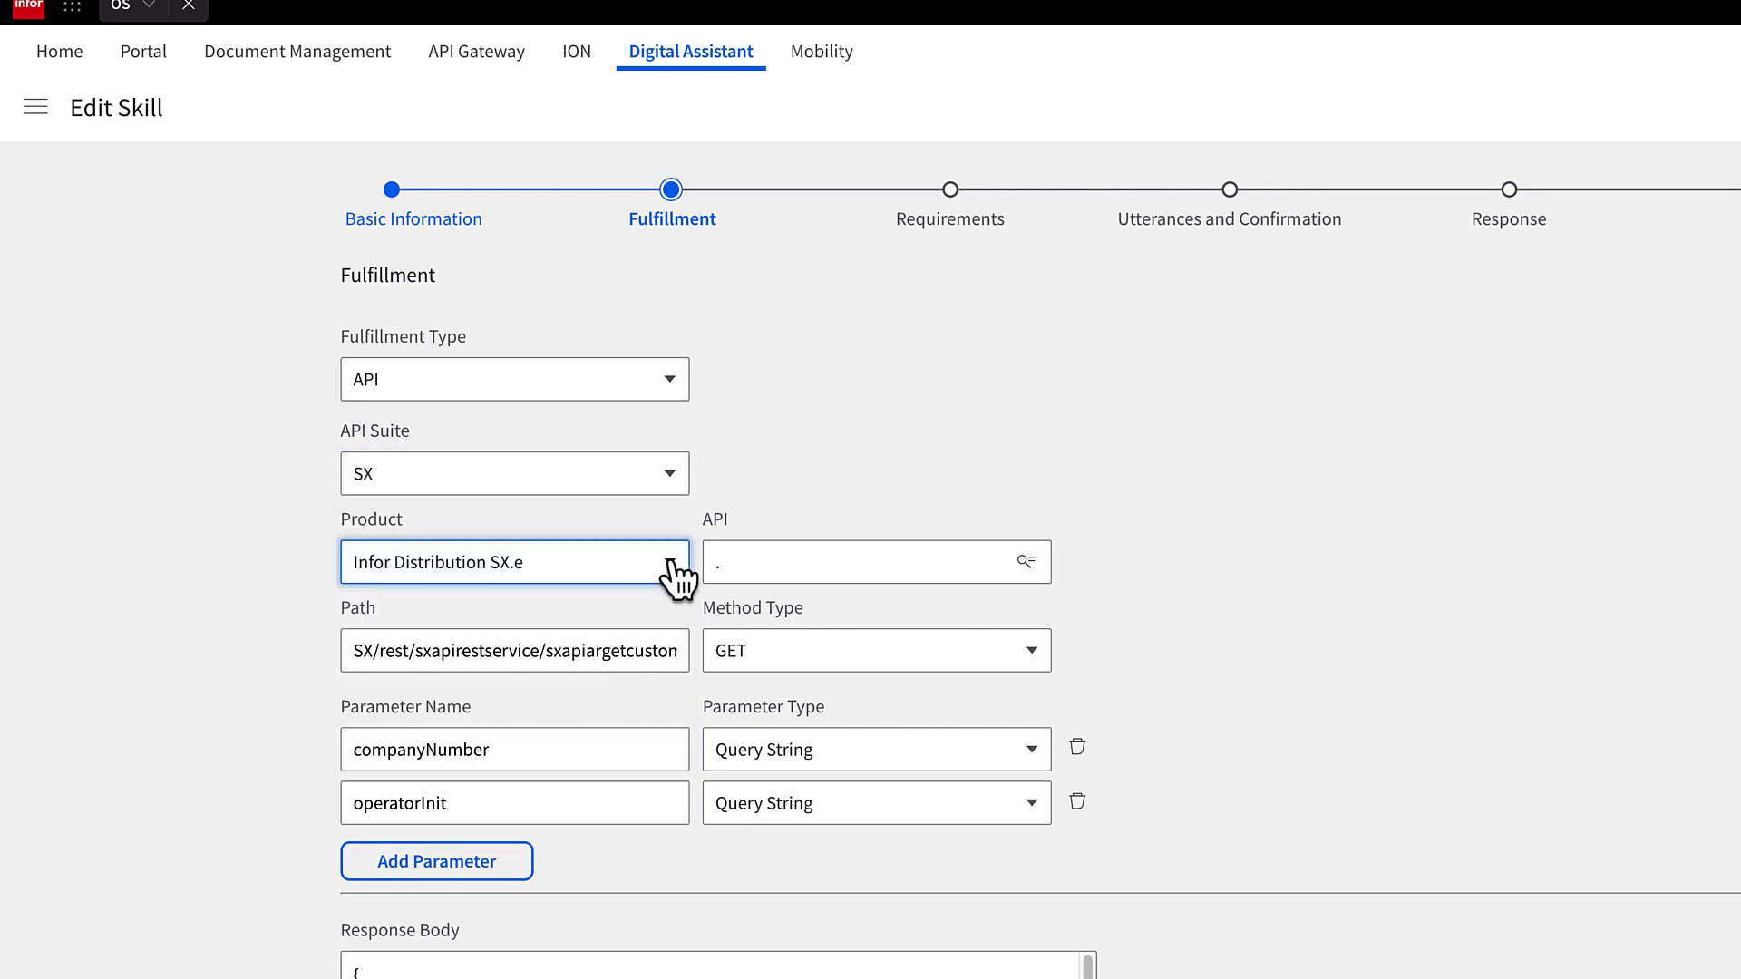
Search the API list for "getcust" and close the list without choosing an API.
left_click(1024, 574)
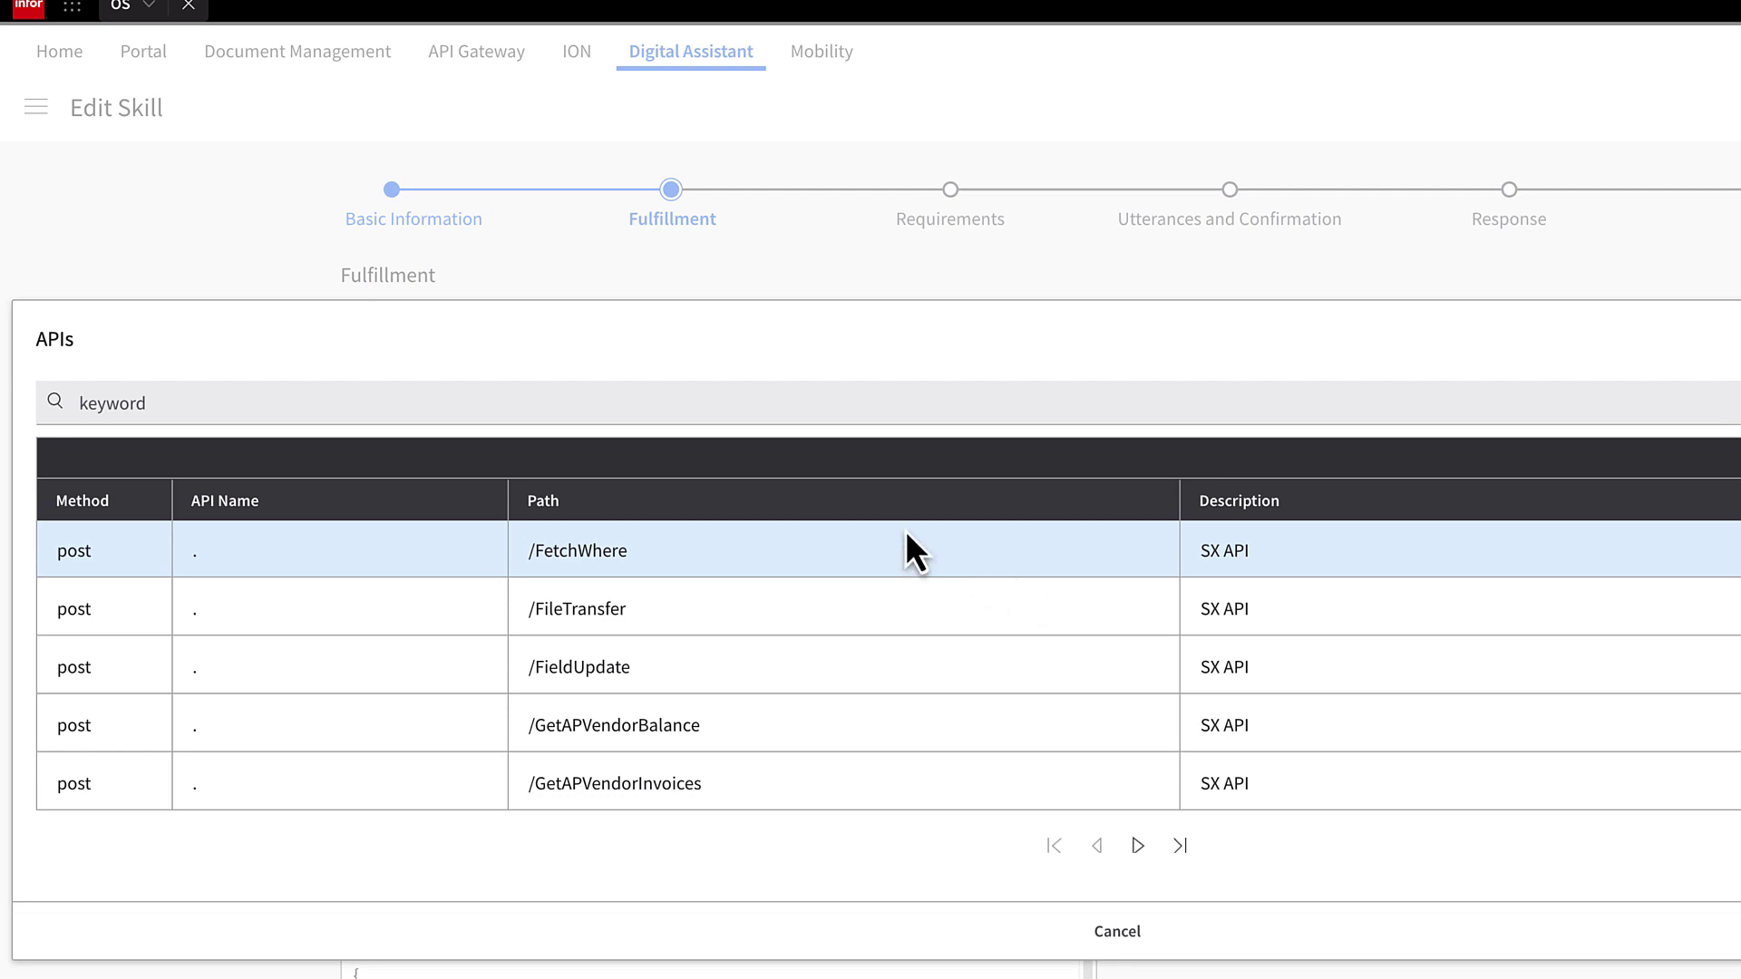
left_click(244, 396)
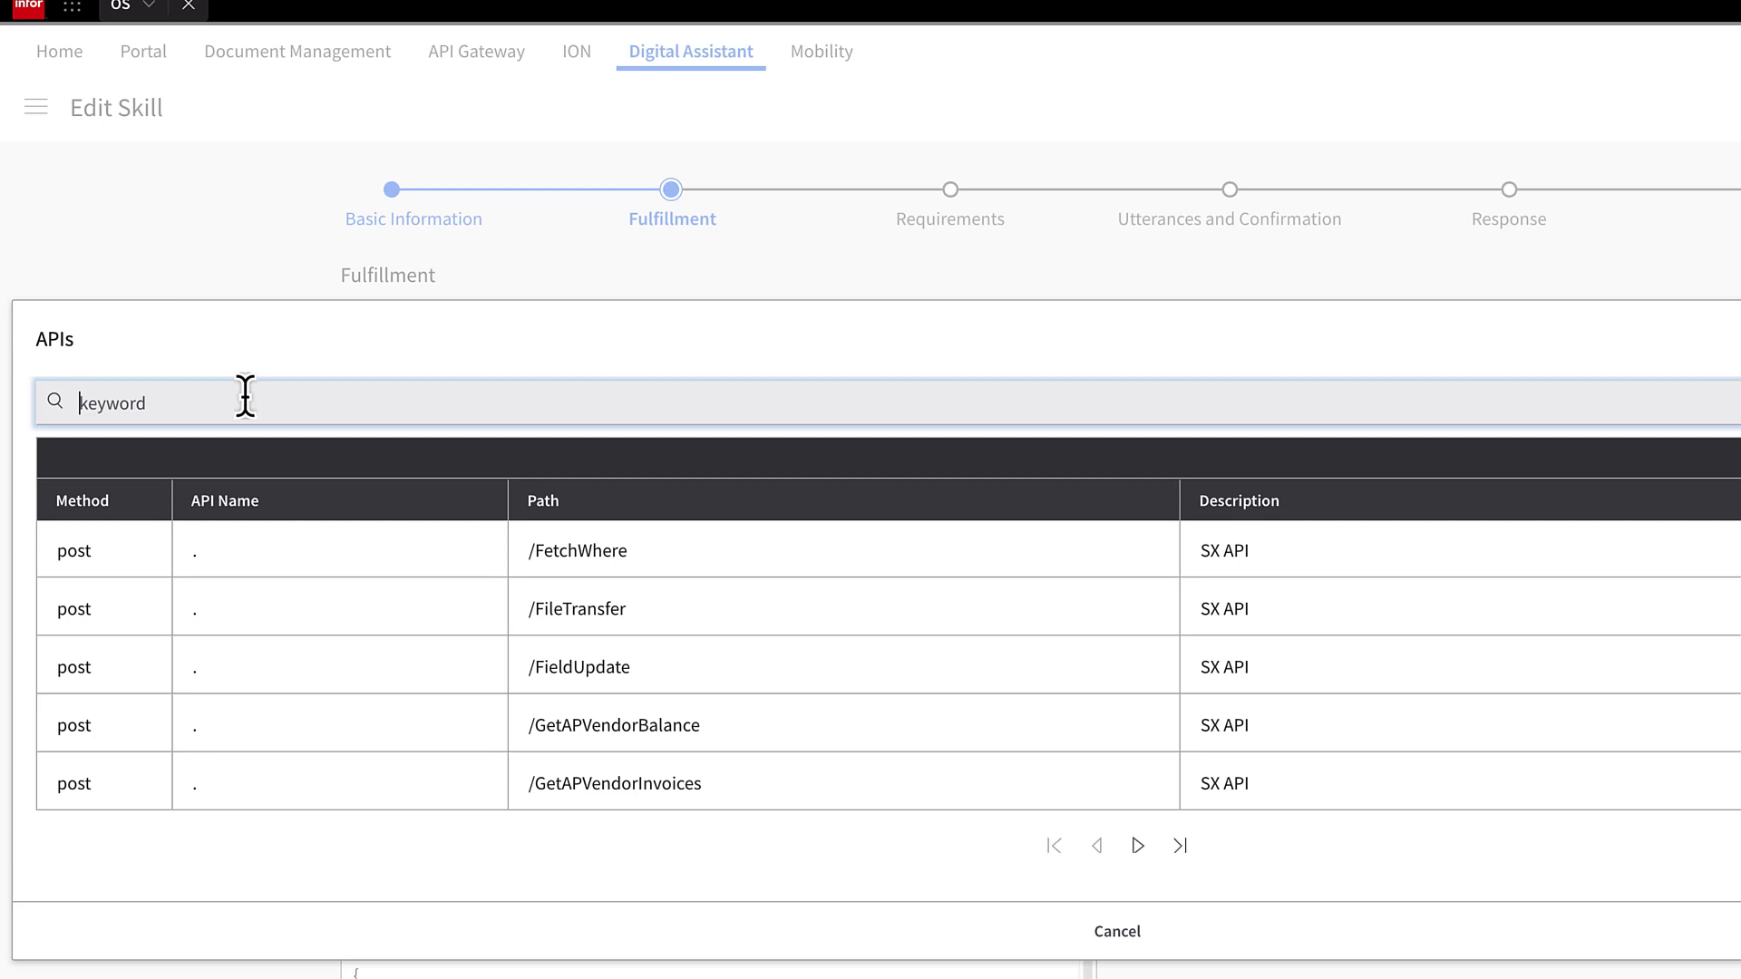
type("getcust")
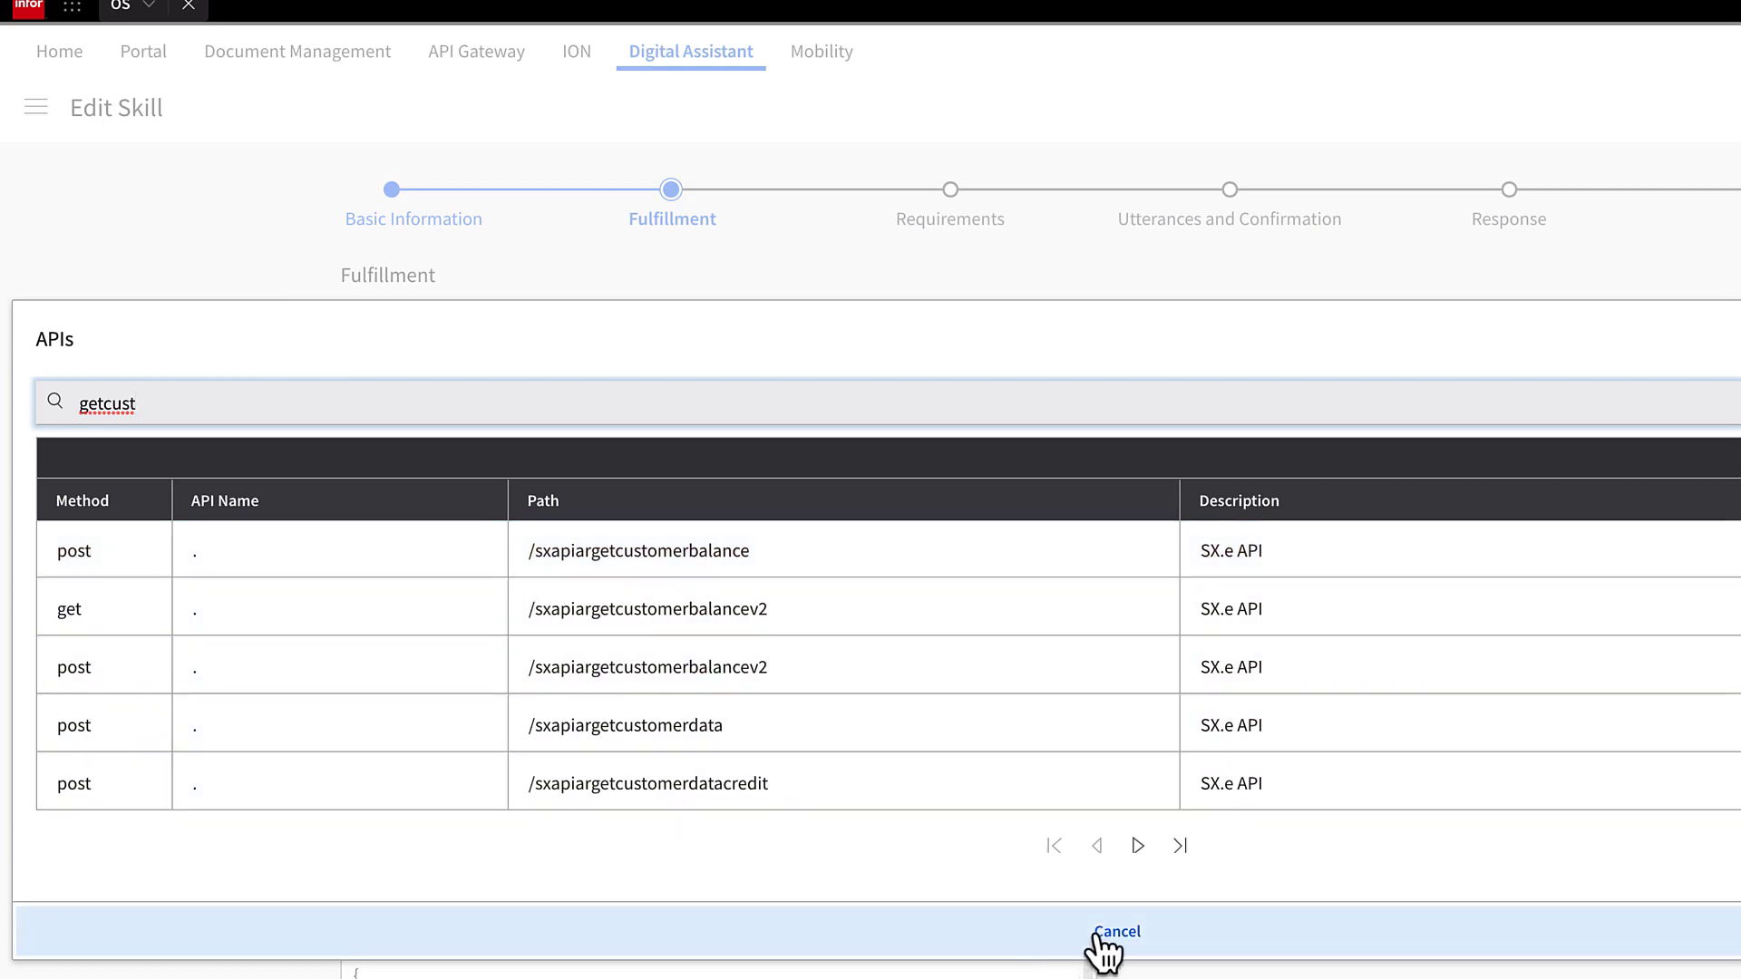
left_click(1099, 943)
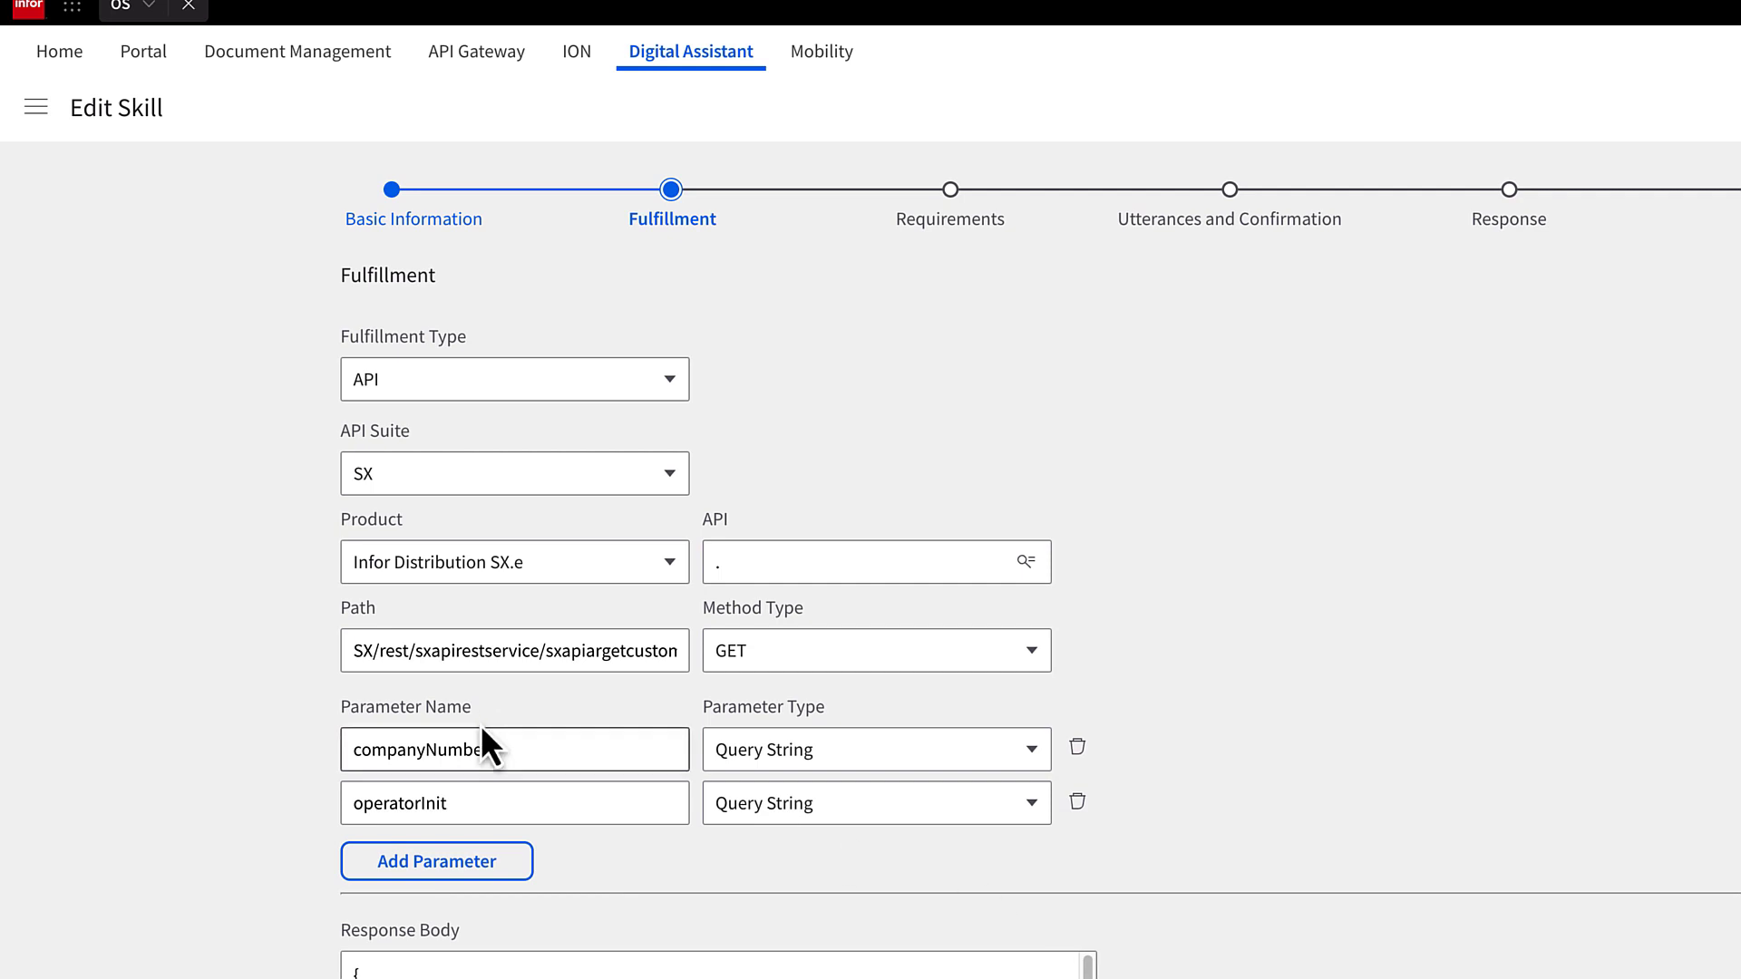
Examine the full API path, the available Method Type options and the existing companyNumber parameter.
left_click_drag(363, 650, 749, 686)
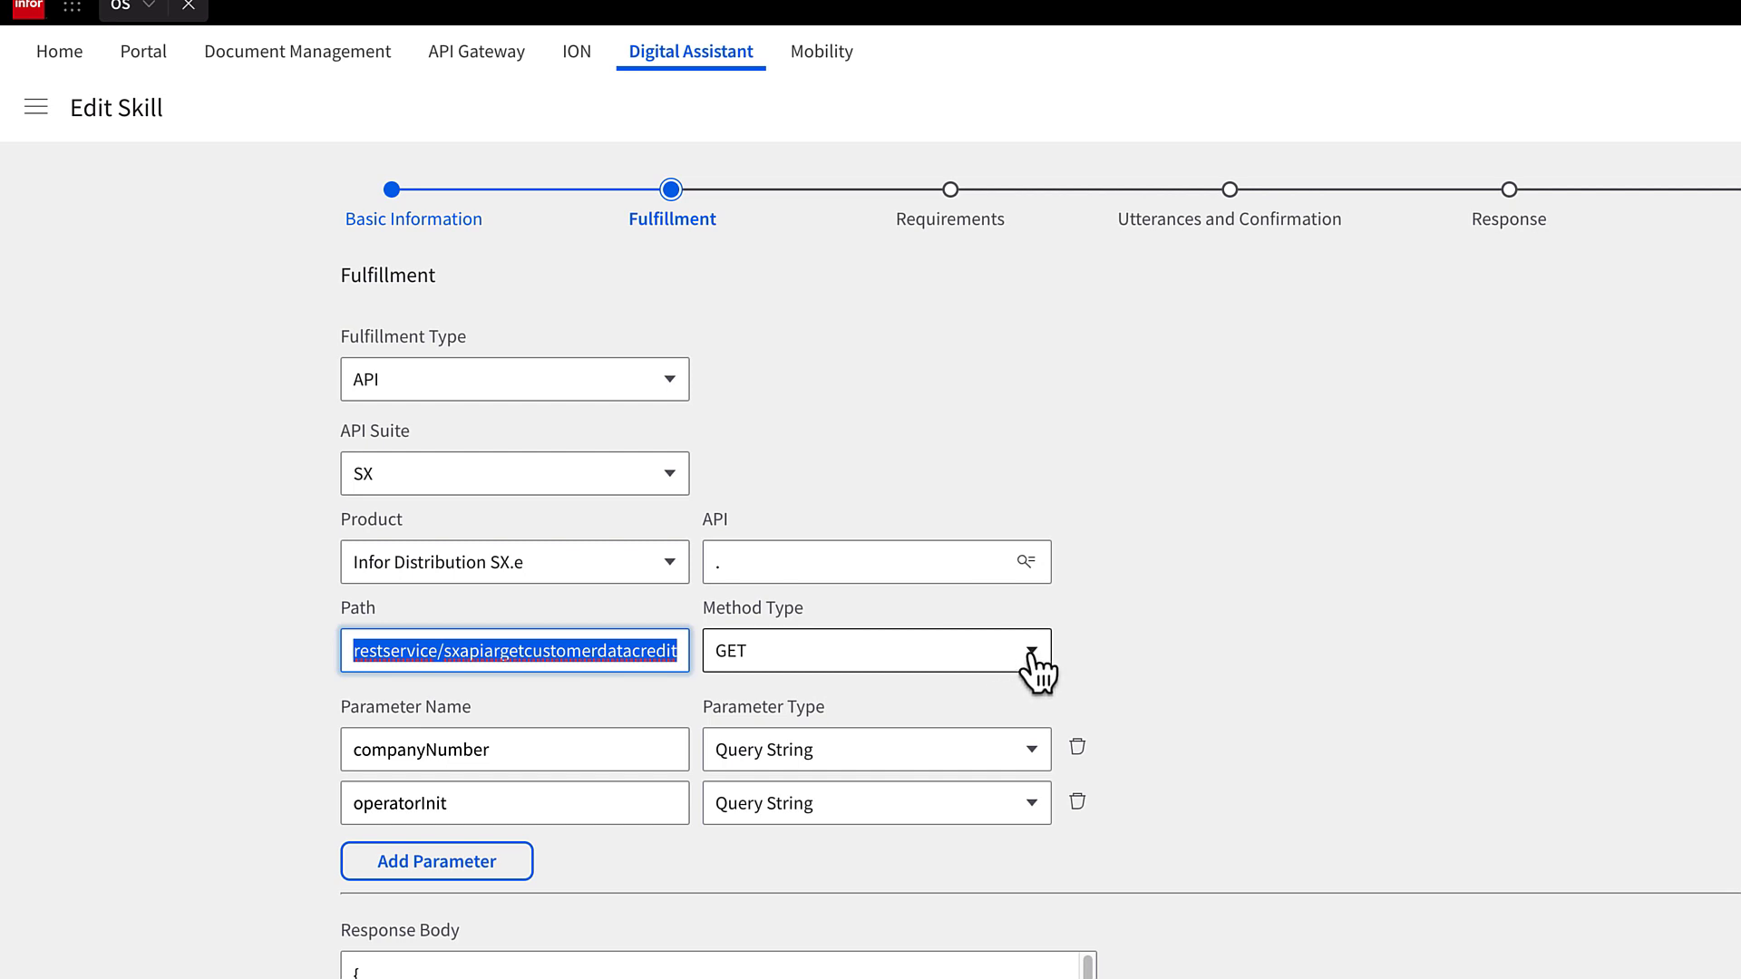
left_click(1030, 653)
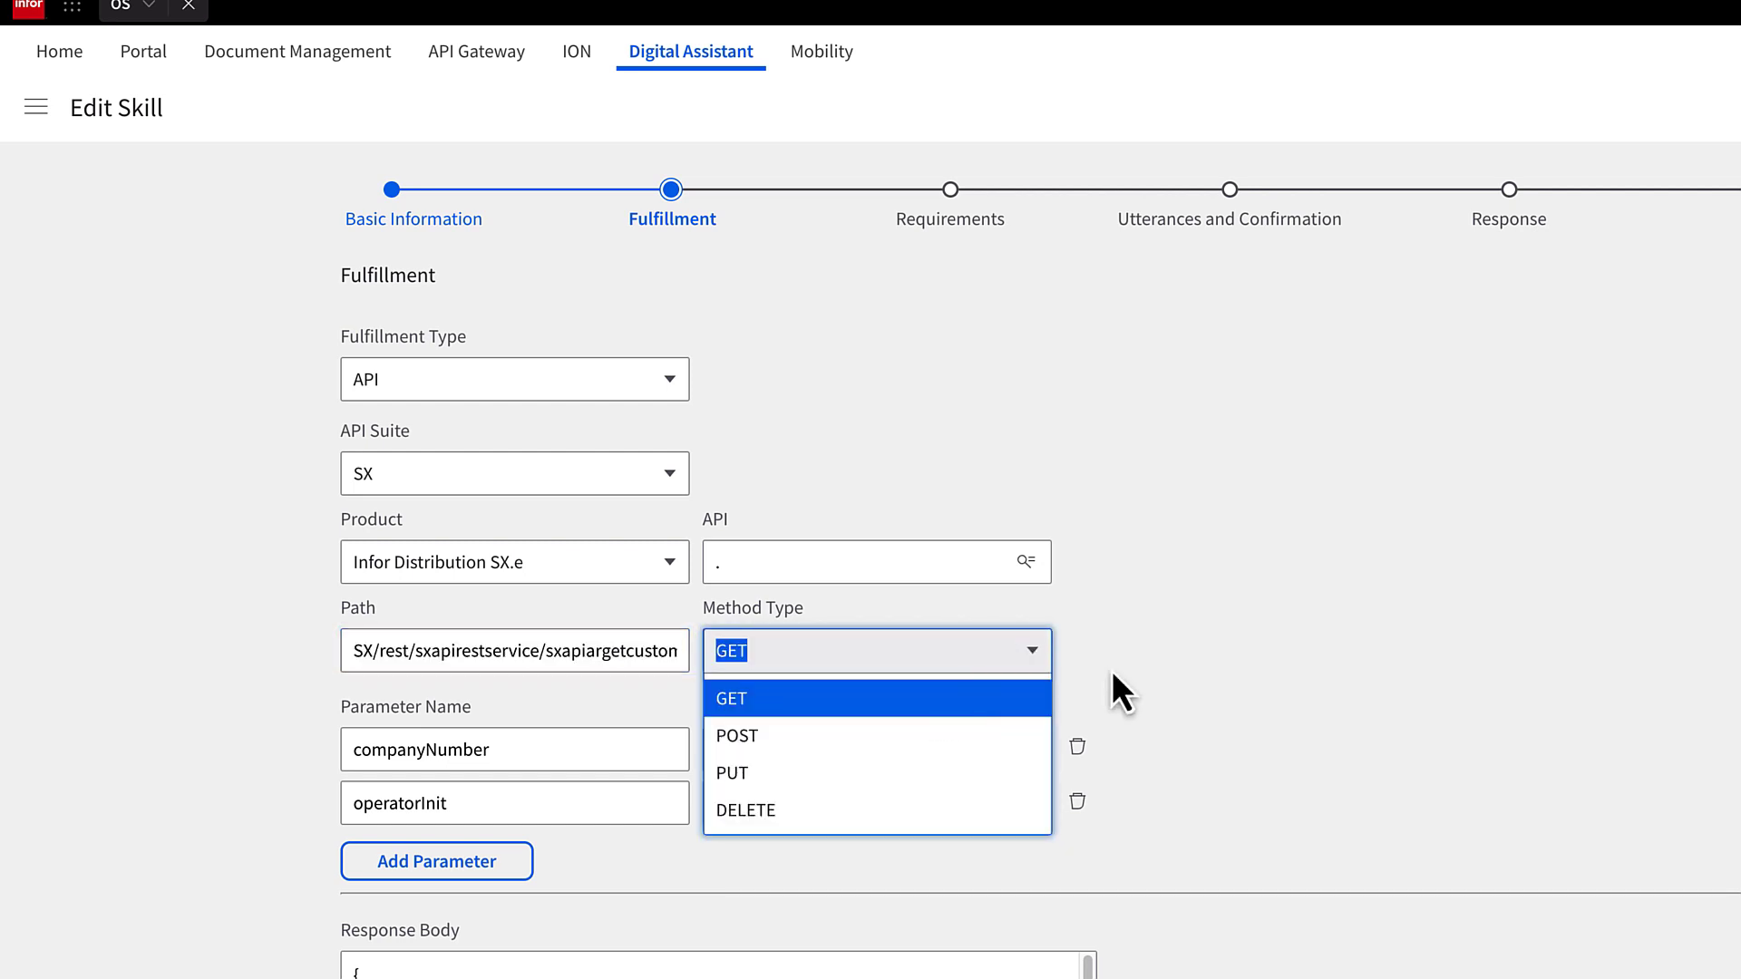
left_click(1034, 655)
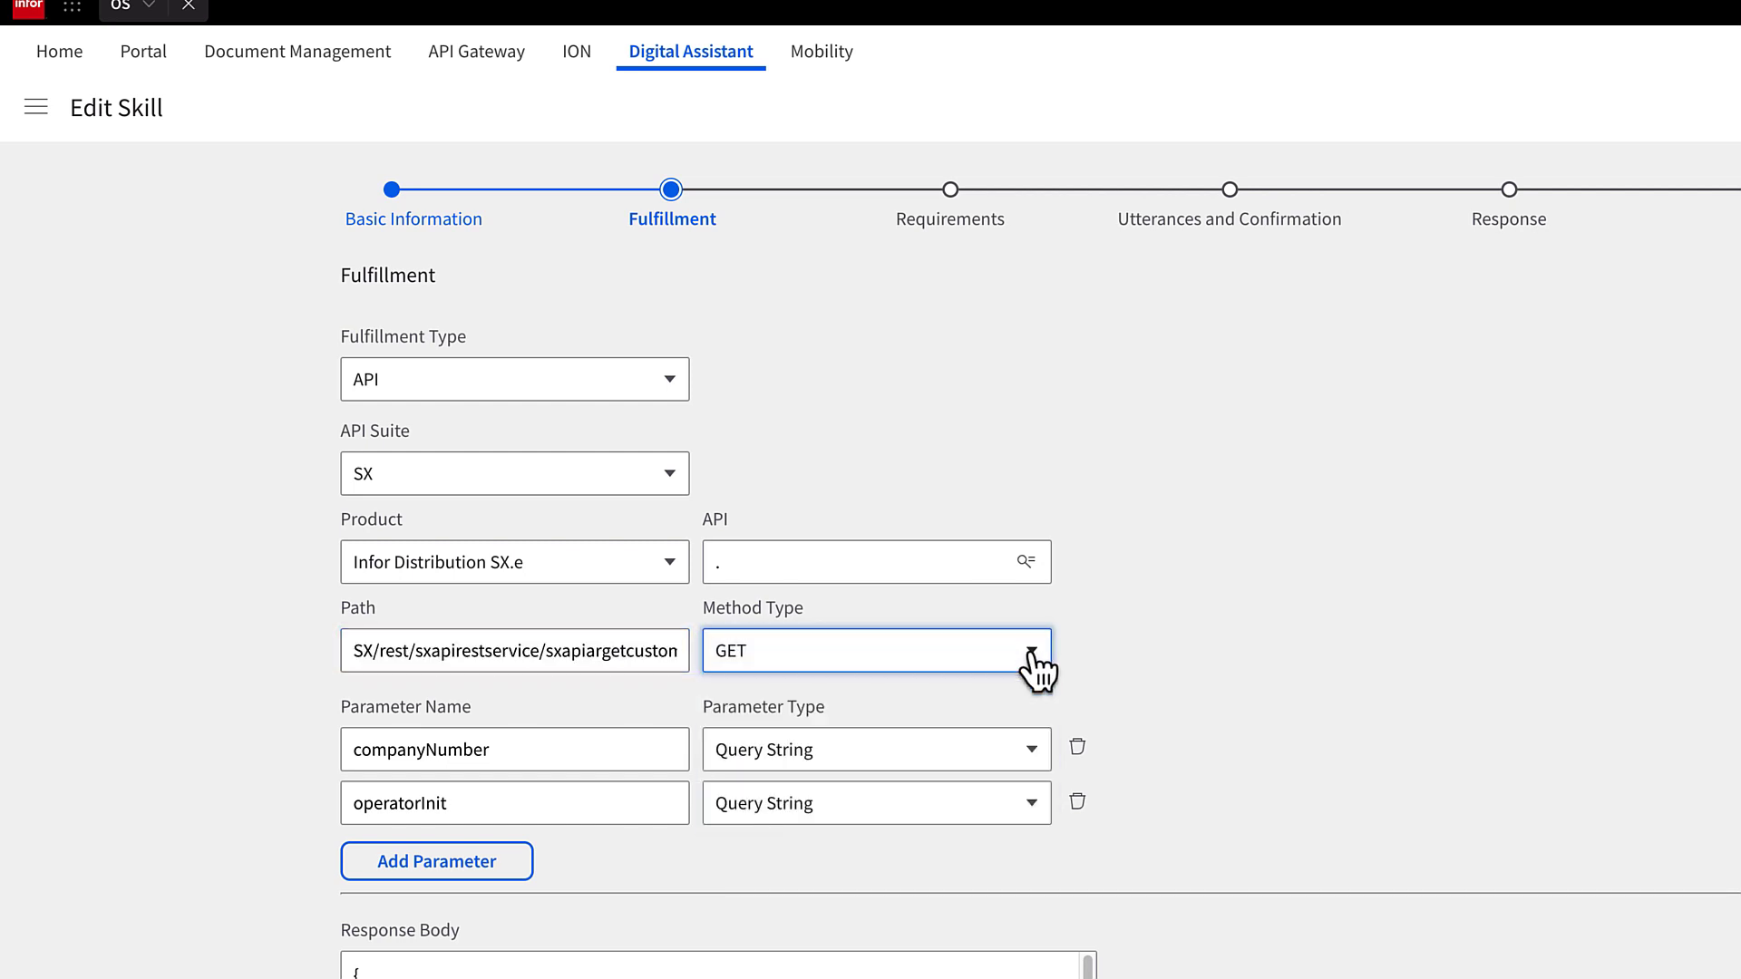
left_click(371, 748)
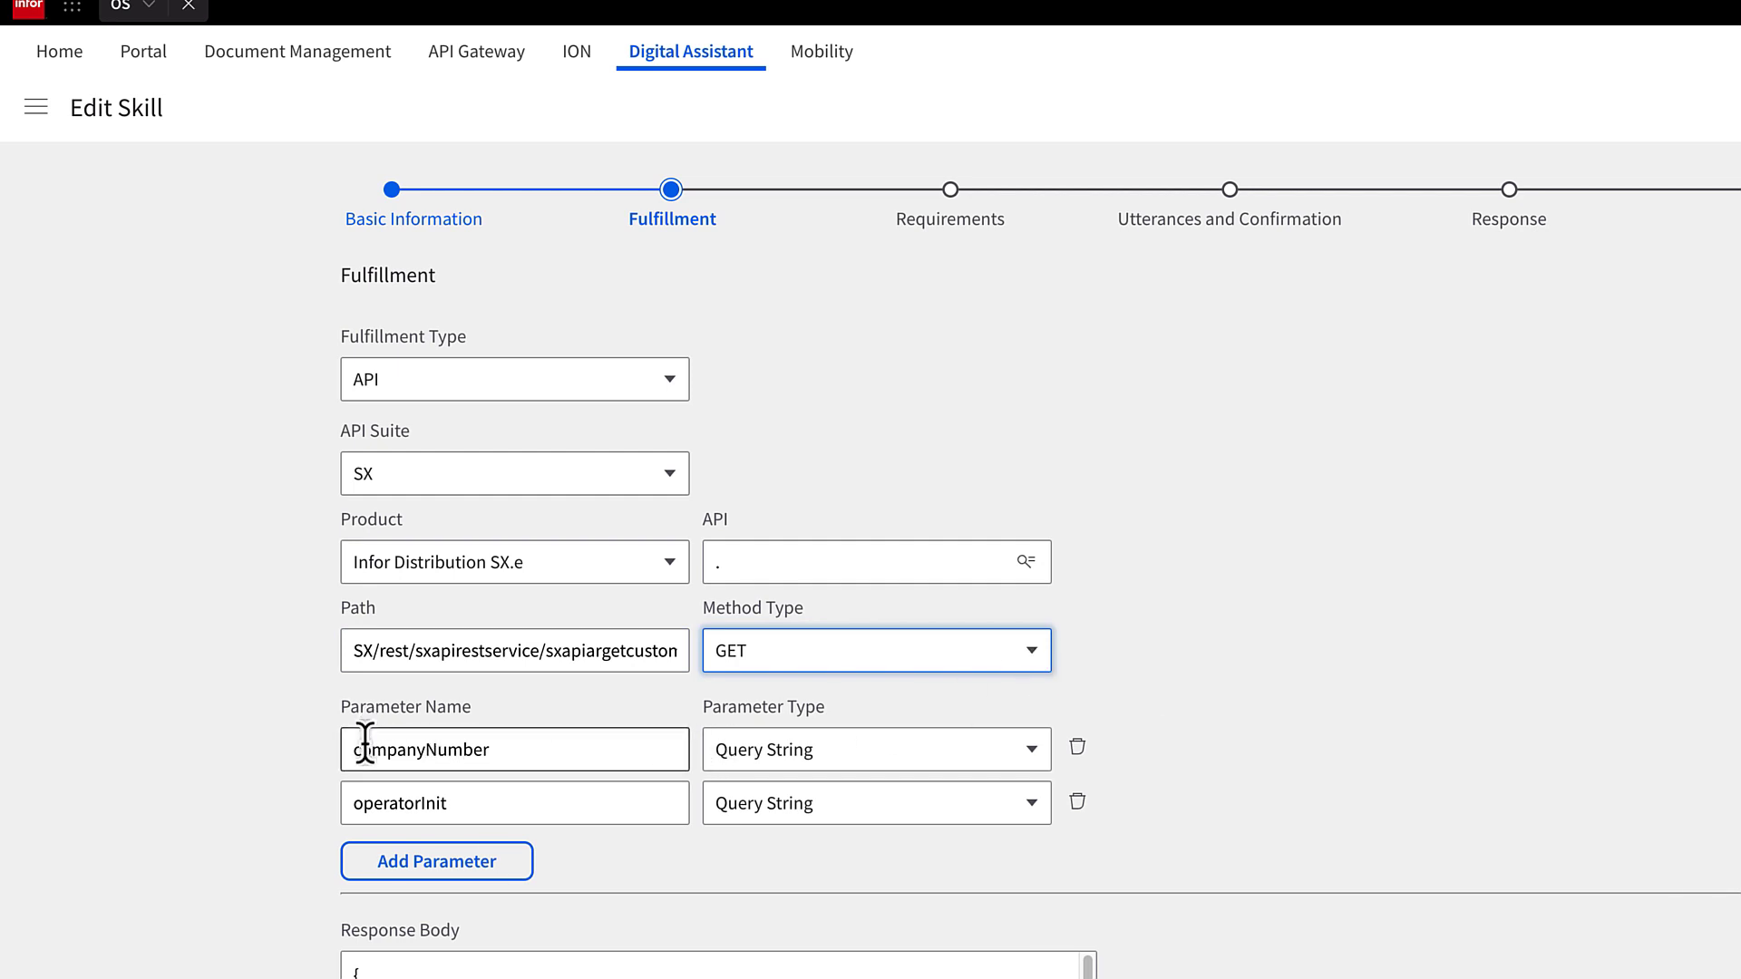
Add a fulfillment parameter named customerNumber with the parameter type Query String.
left_click(399, 861)
left_click(394, 845)
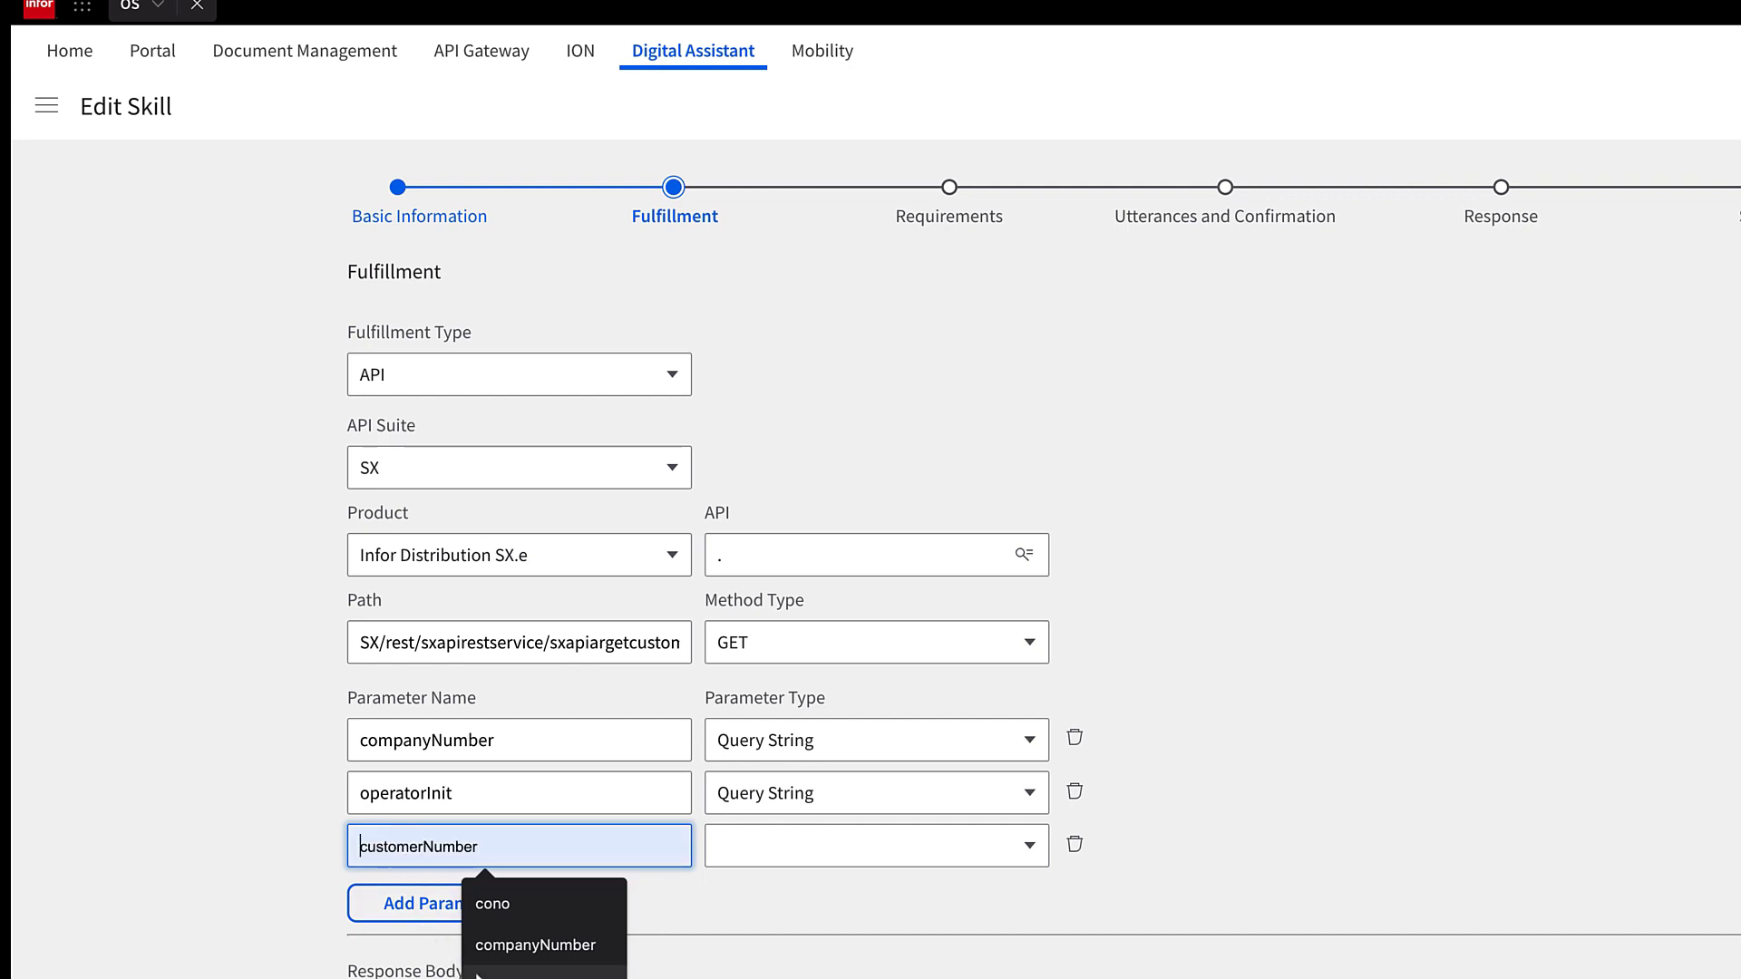
left_click(535, 975)
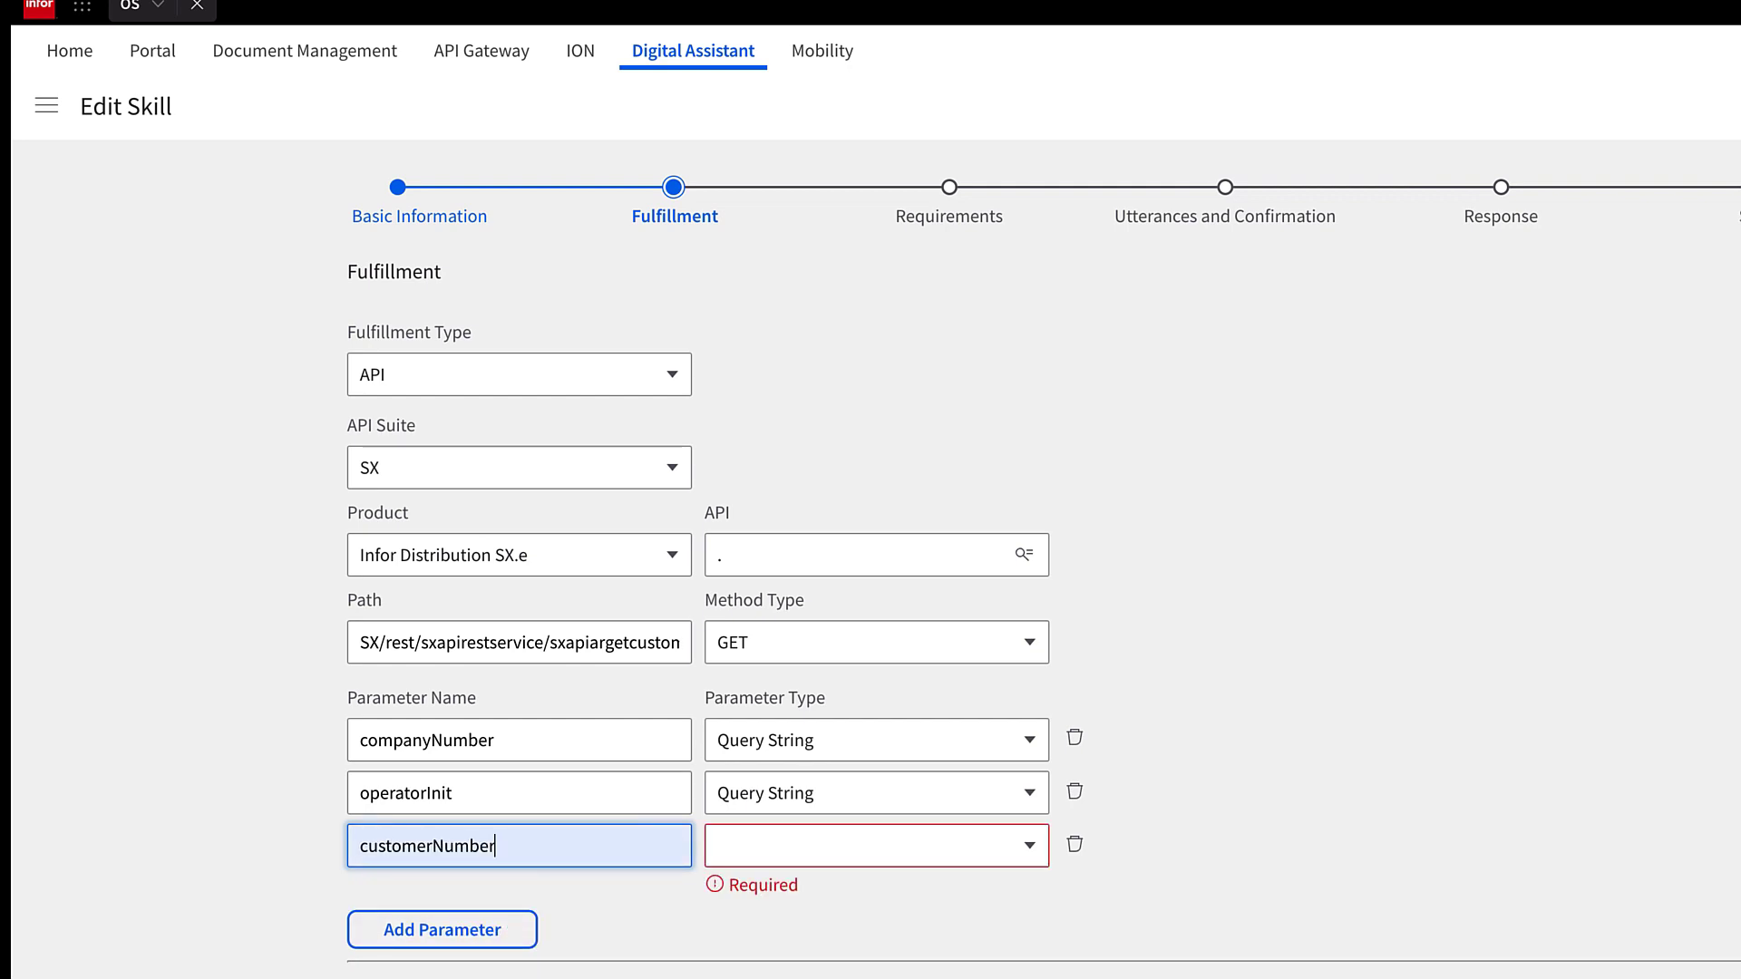
left_click(850, 848)
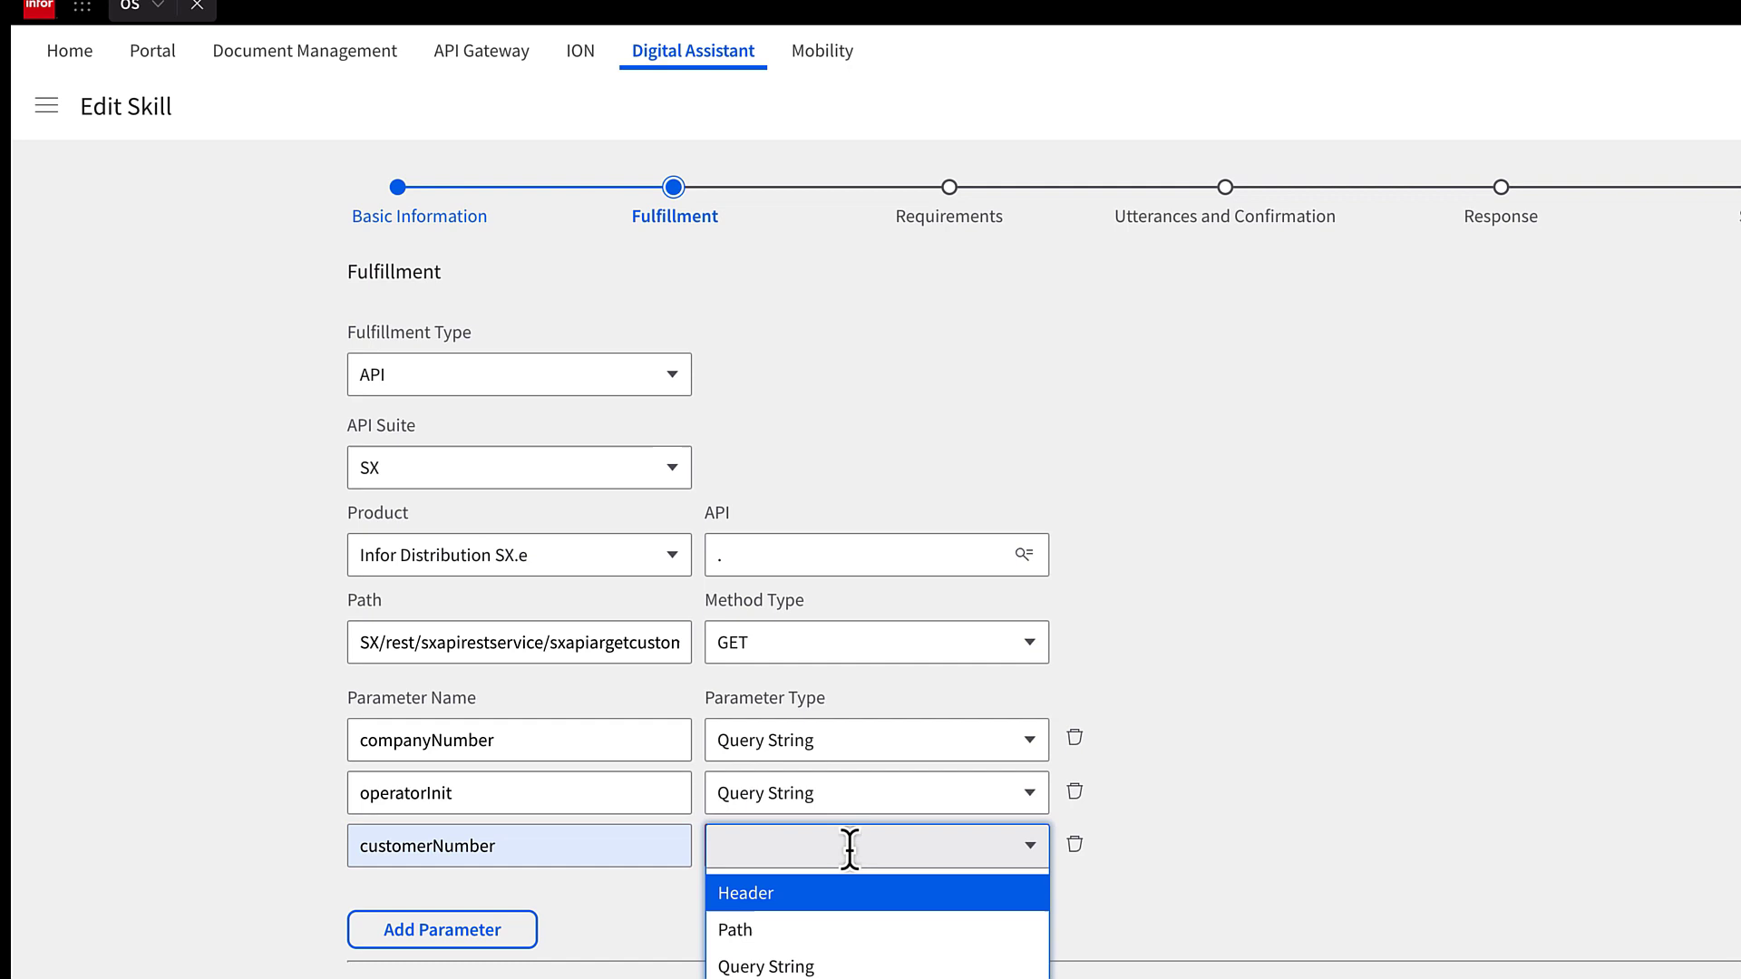
left_click(816, 966)
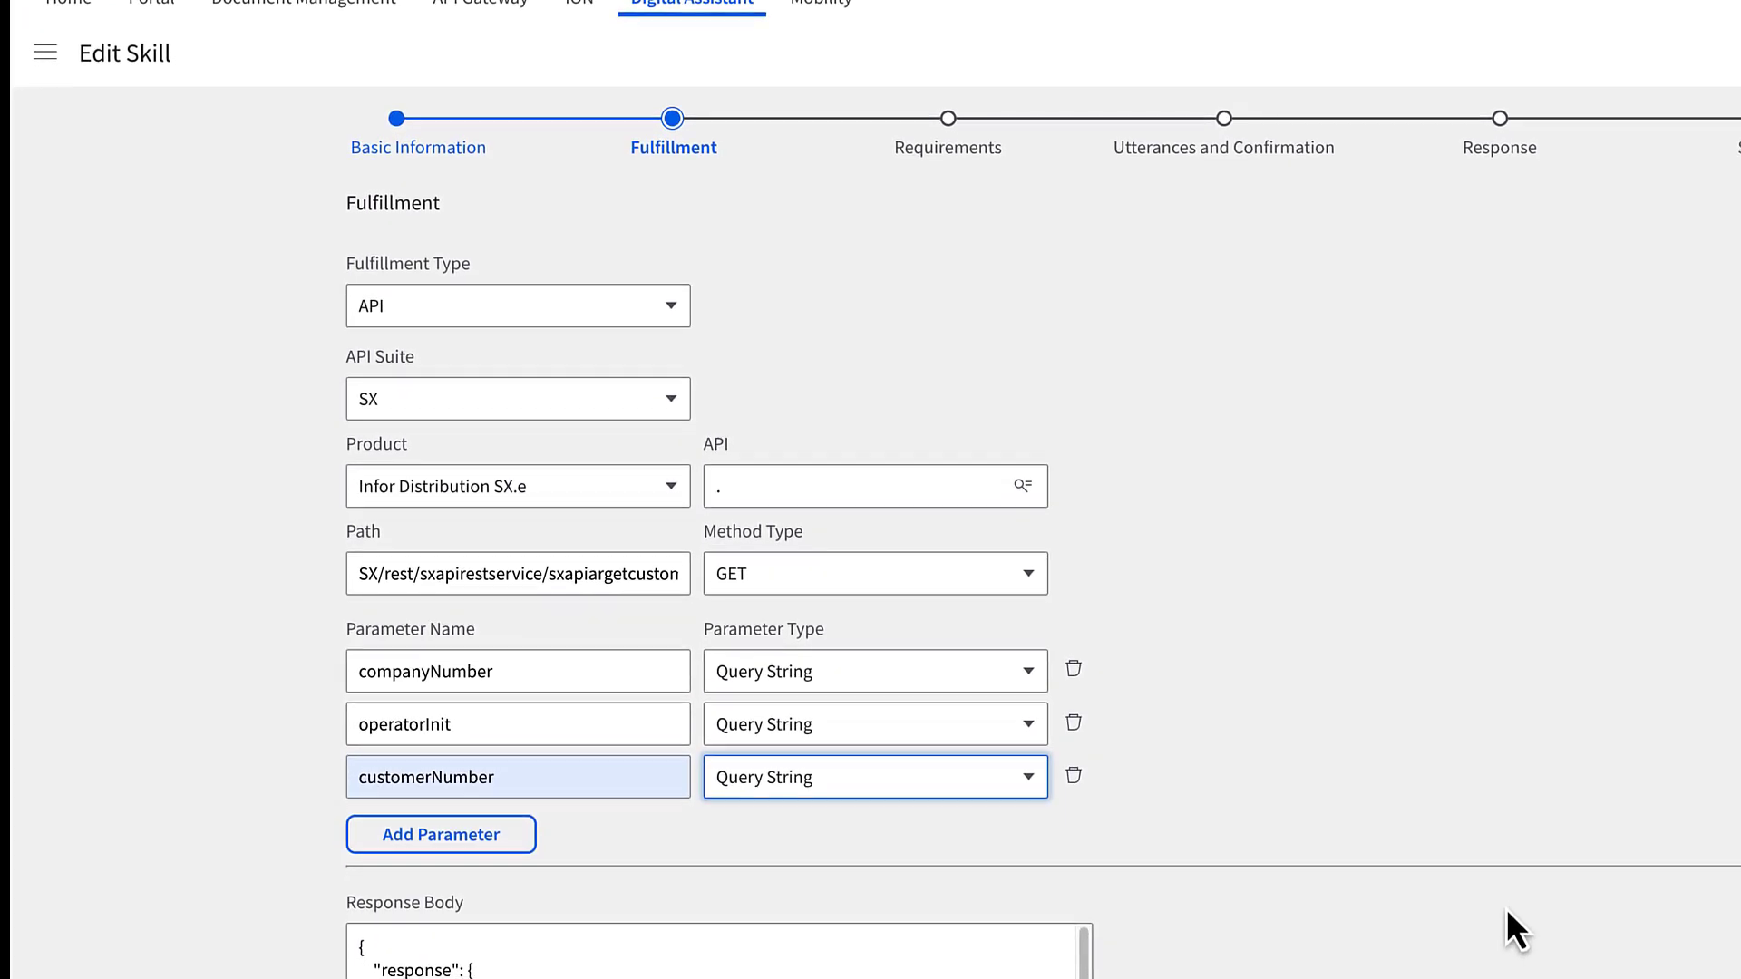
Advance to the skill's Requirements and map the customerNumber parameter to the Requirements source with the variable customerNumber.
scroll(1505, 909, "down", 2)
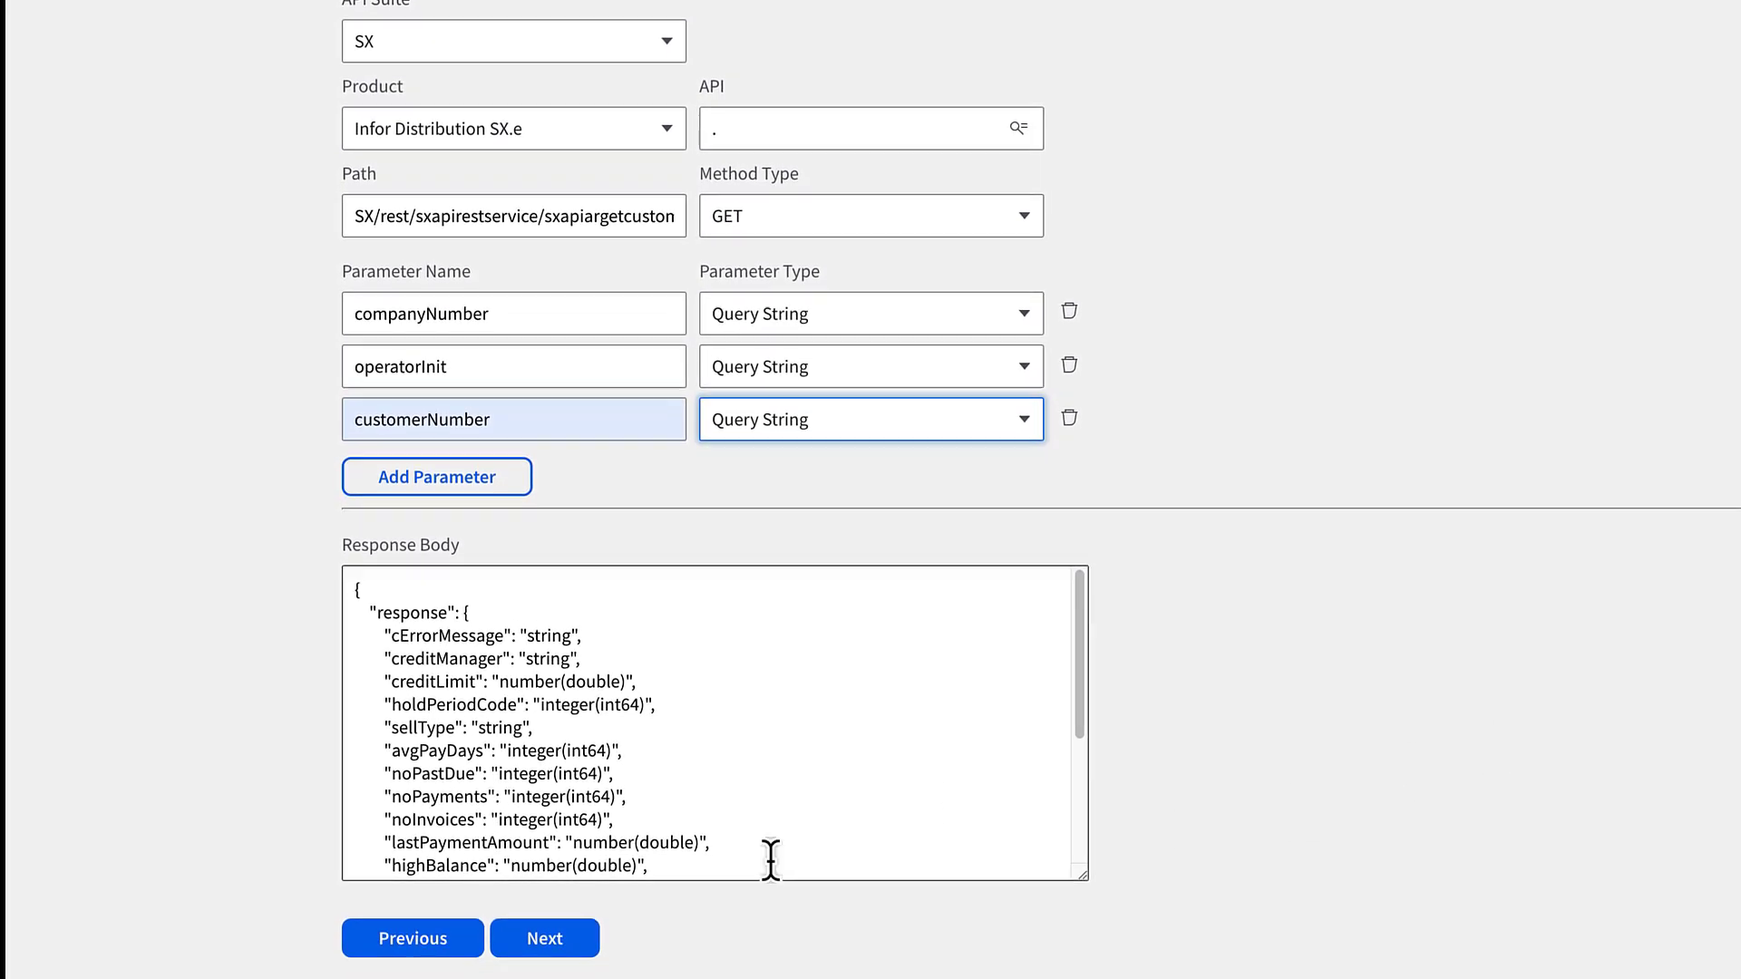
left_click(544, 937)
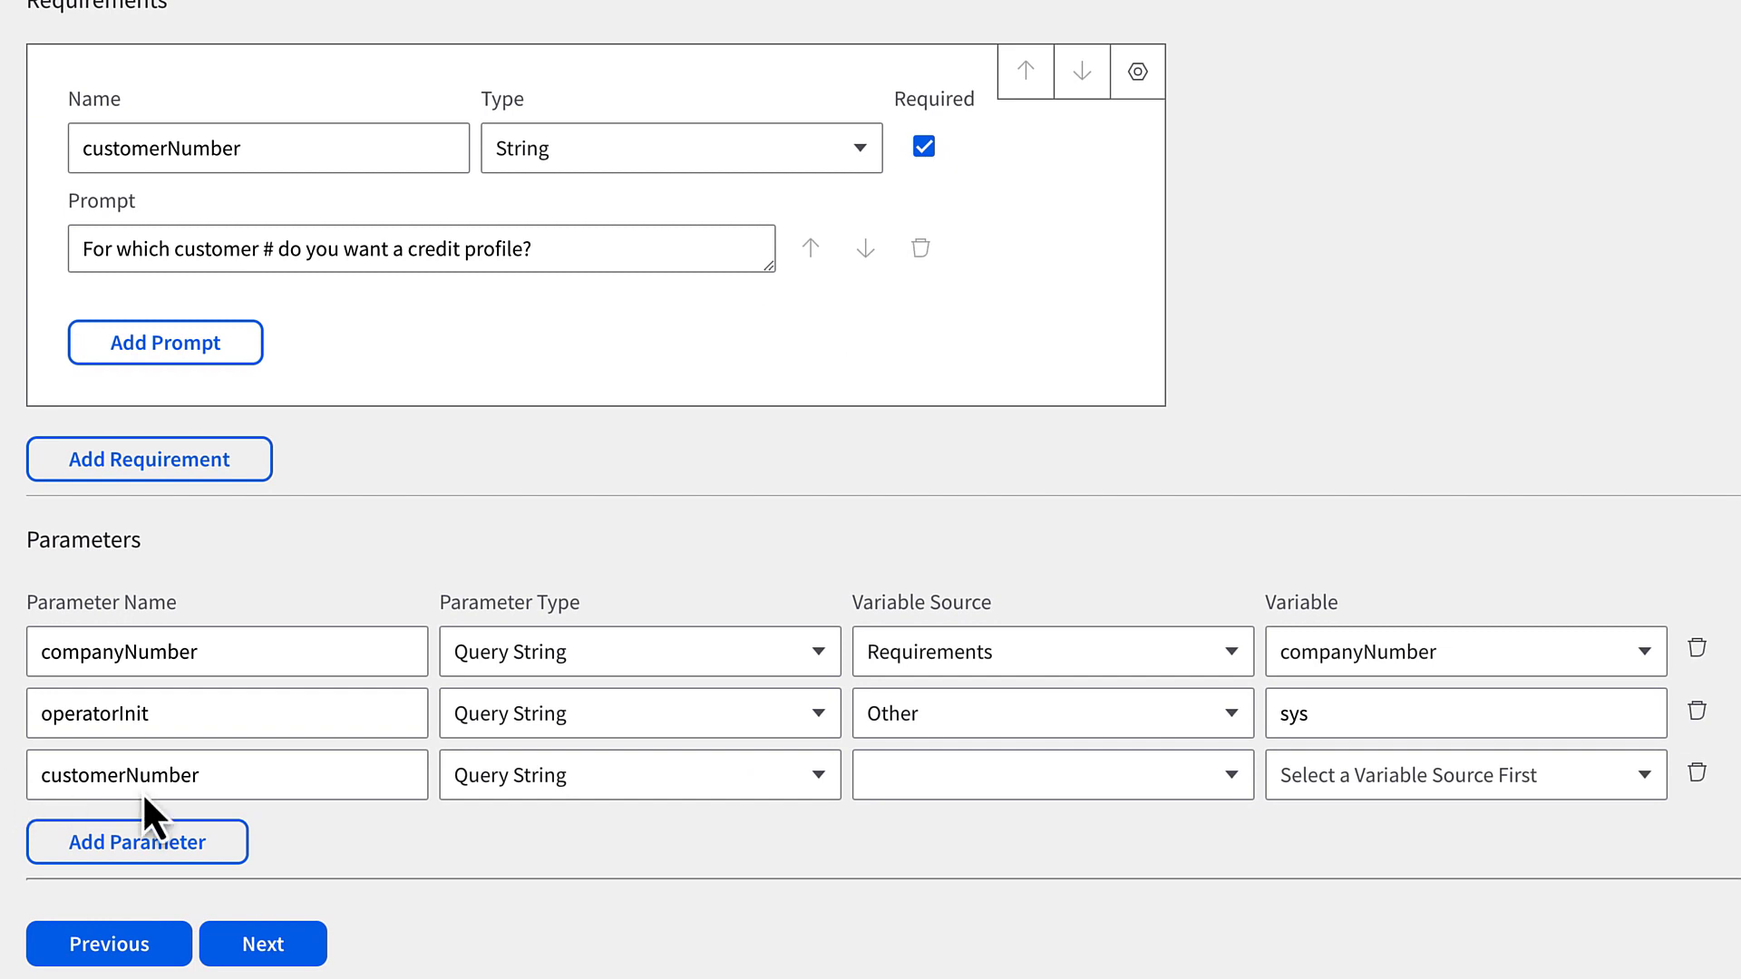
left_click(1232, 777)
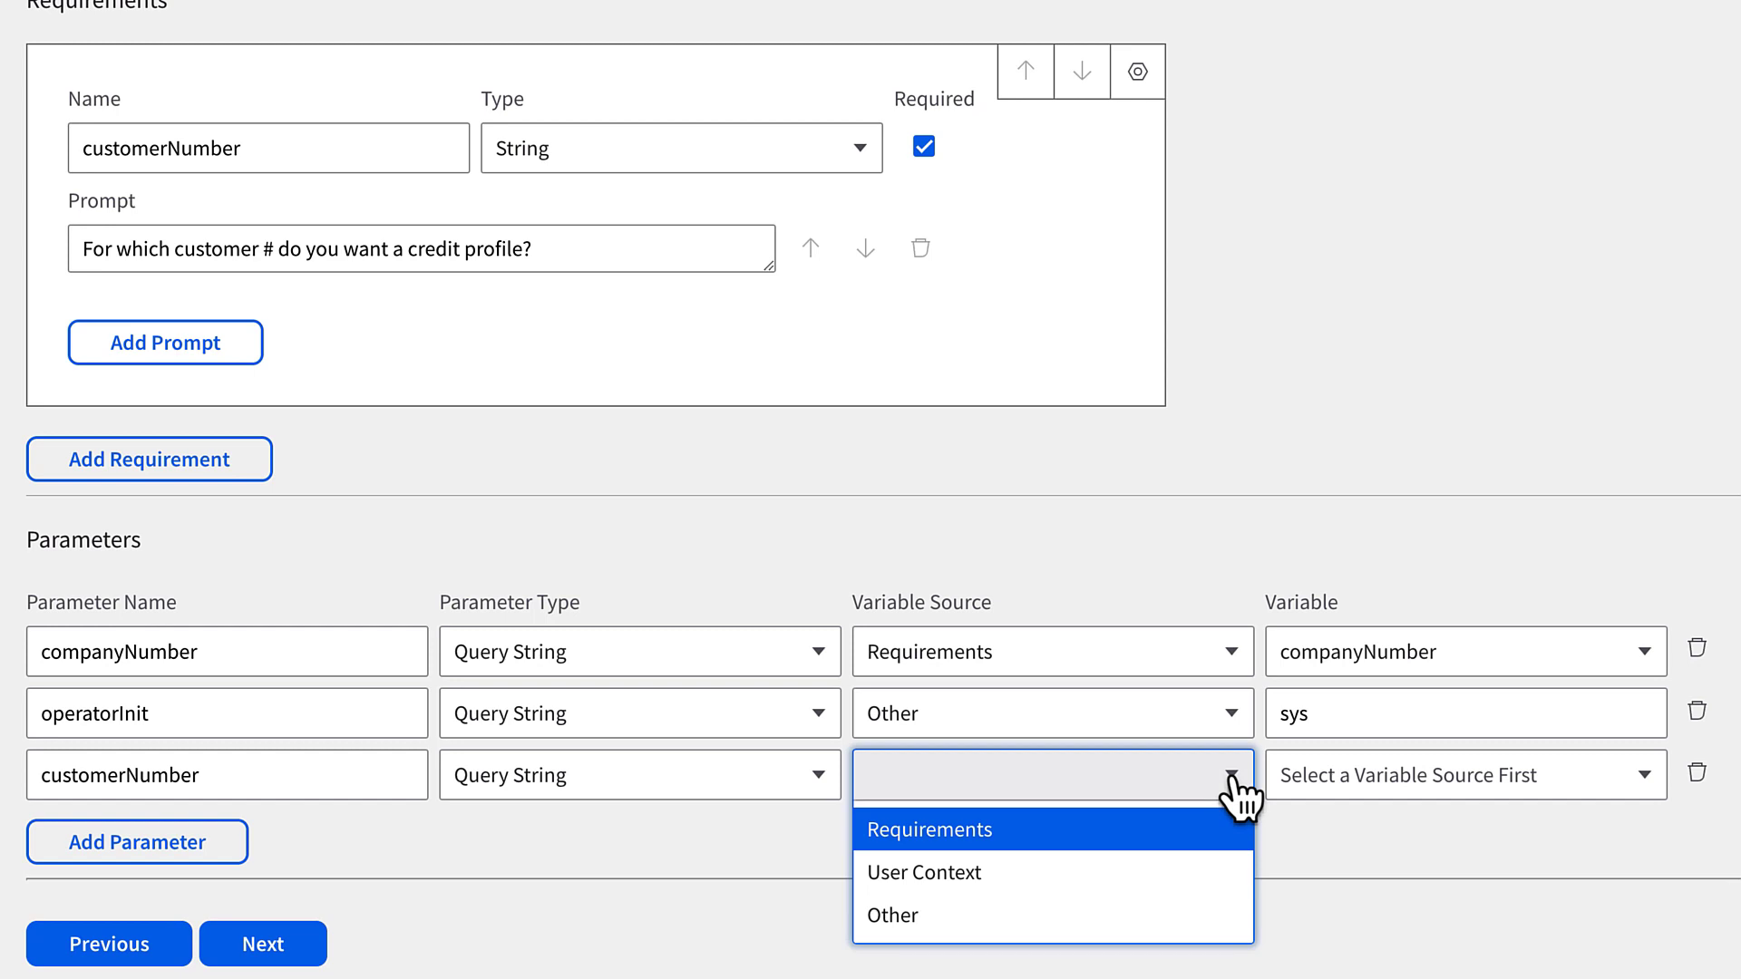
left_click(1170, 831)
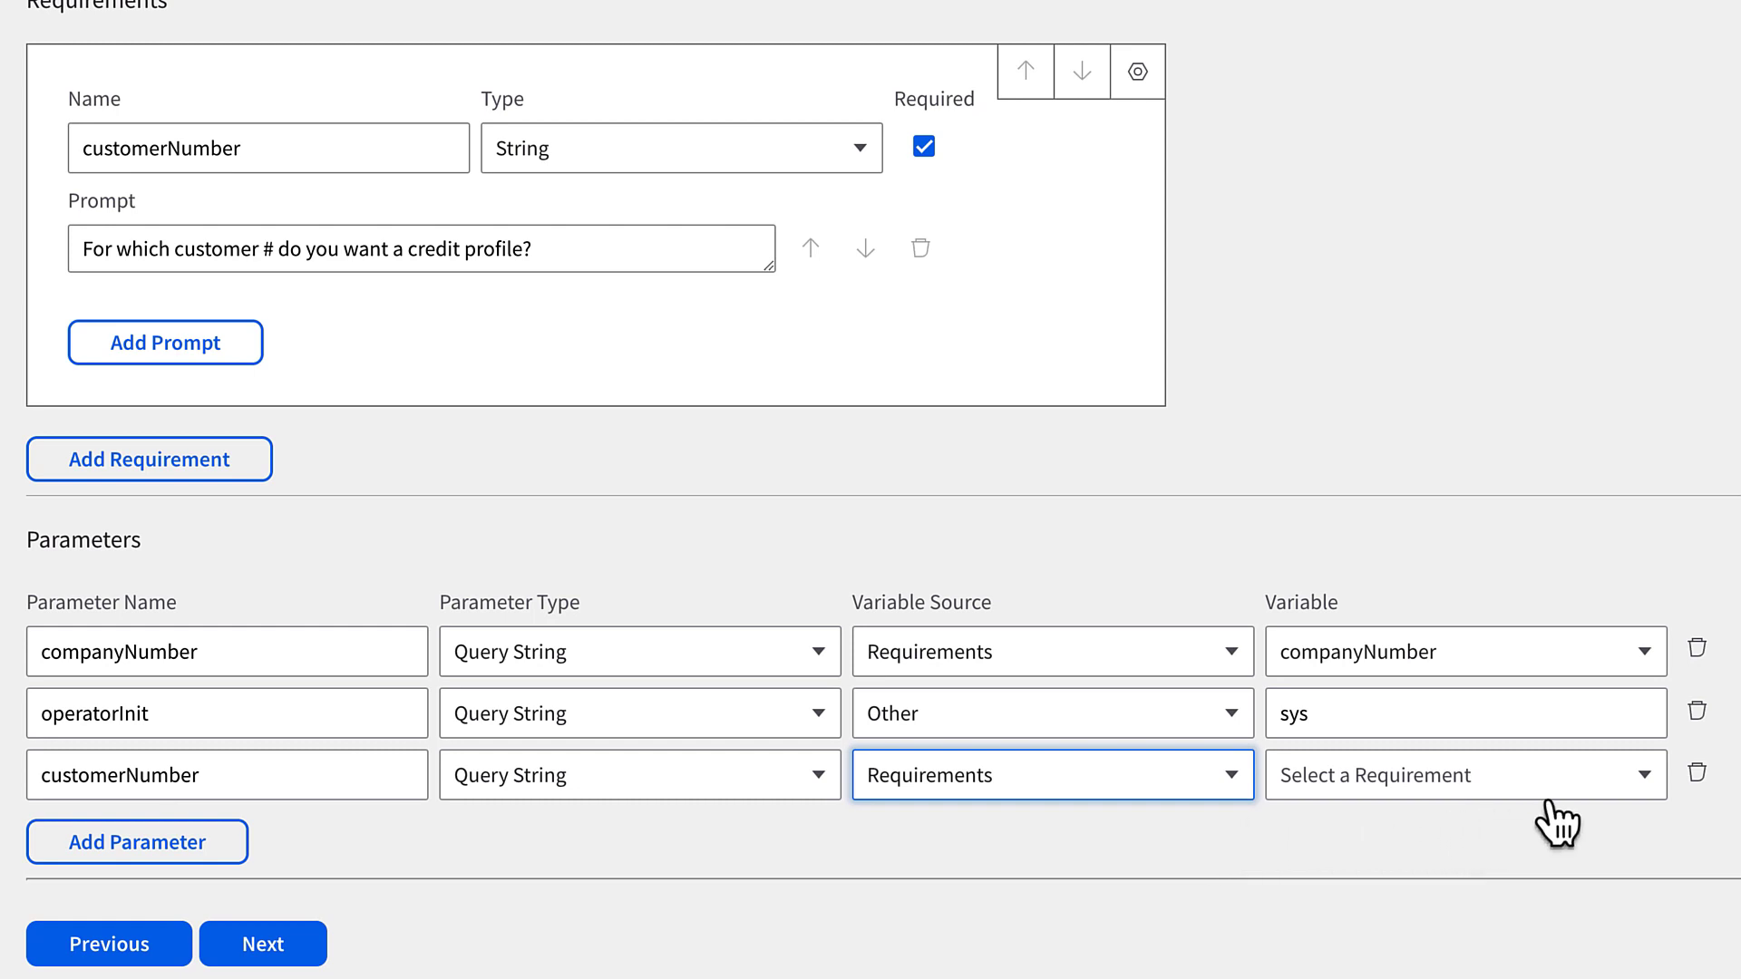
left_click(1666, 797)
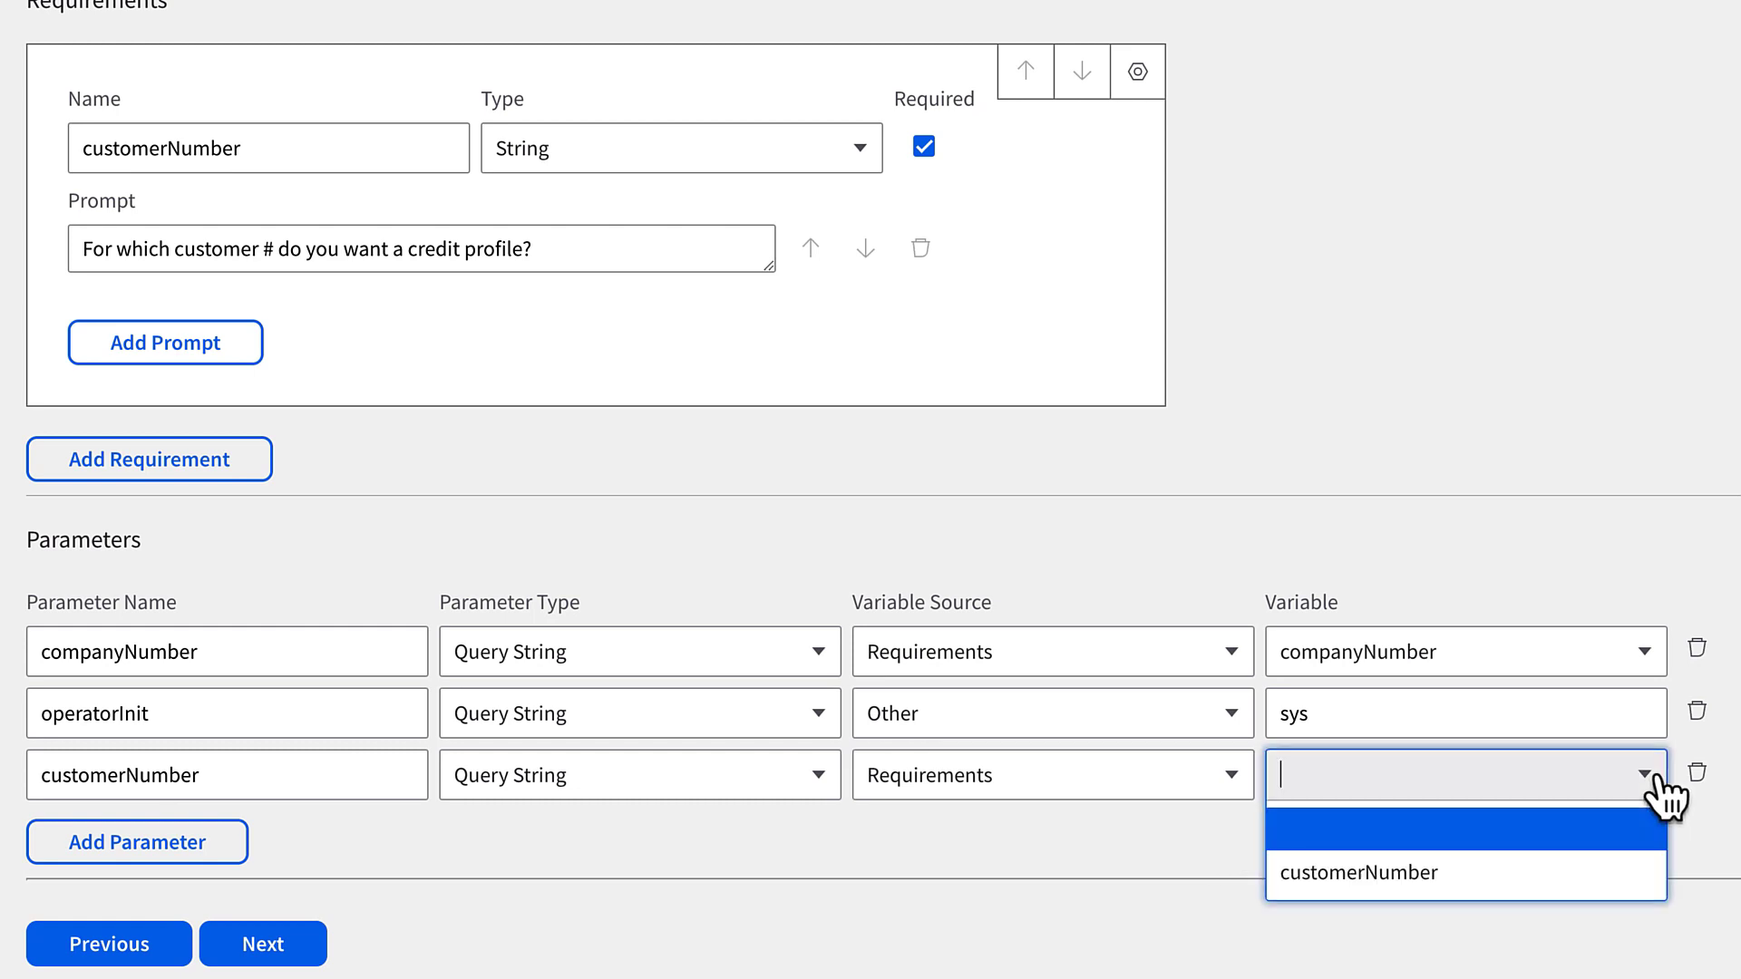
left_click(1463, 884)
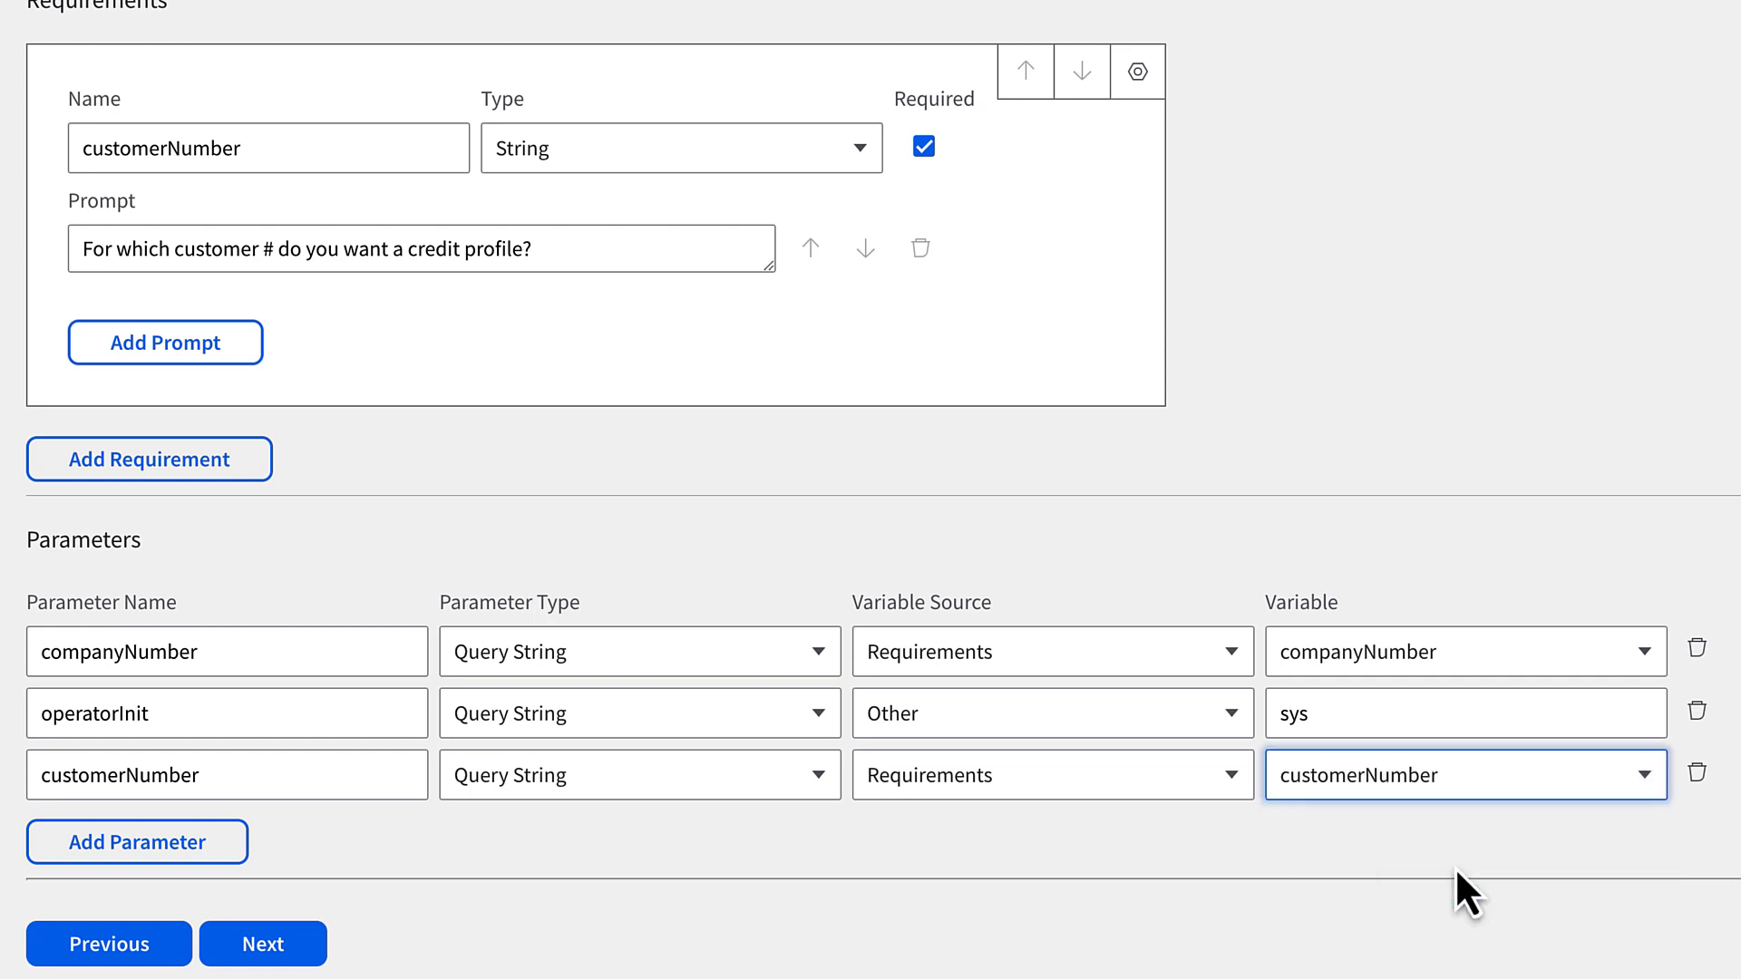
Review the operatorInit parameter's variable source options and its variable value, keeping Other as the source.
left_click(960, 719)
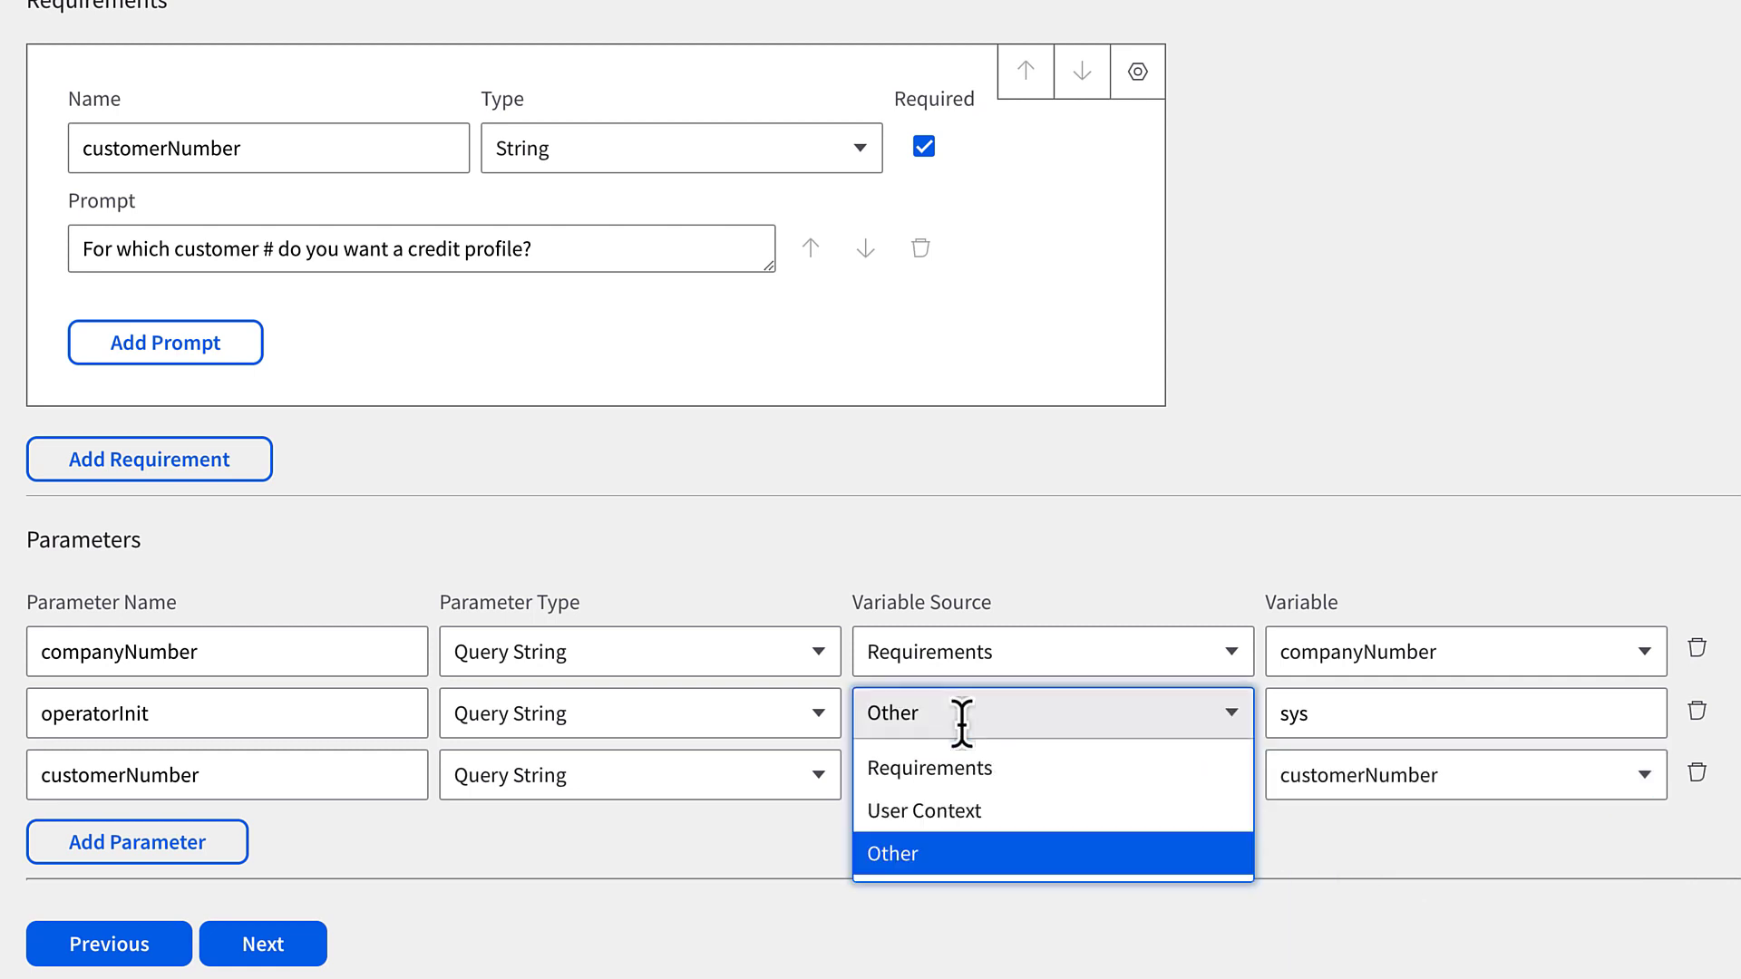
left_click(939, 850)
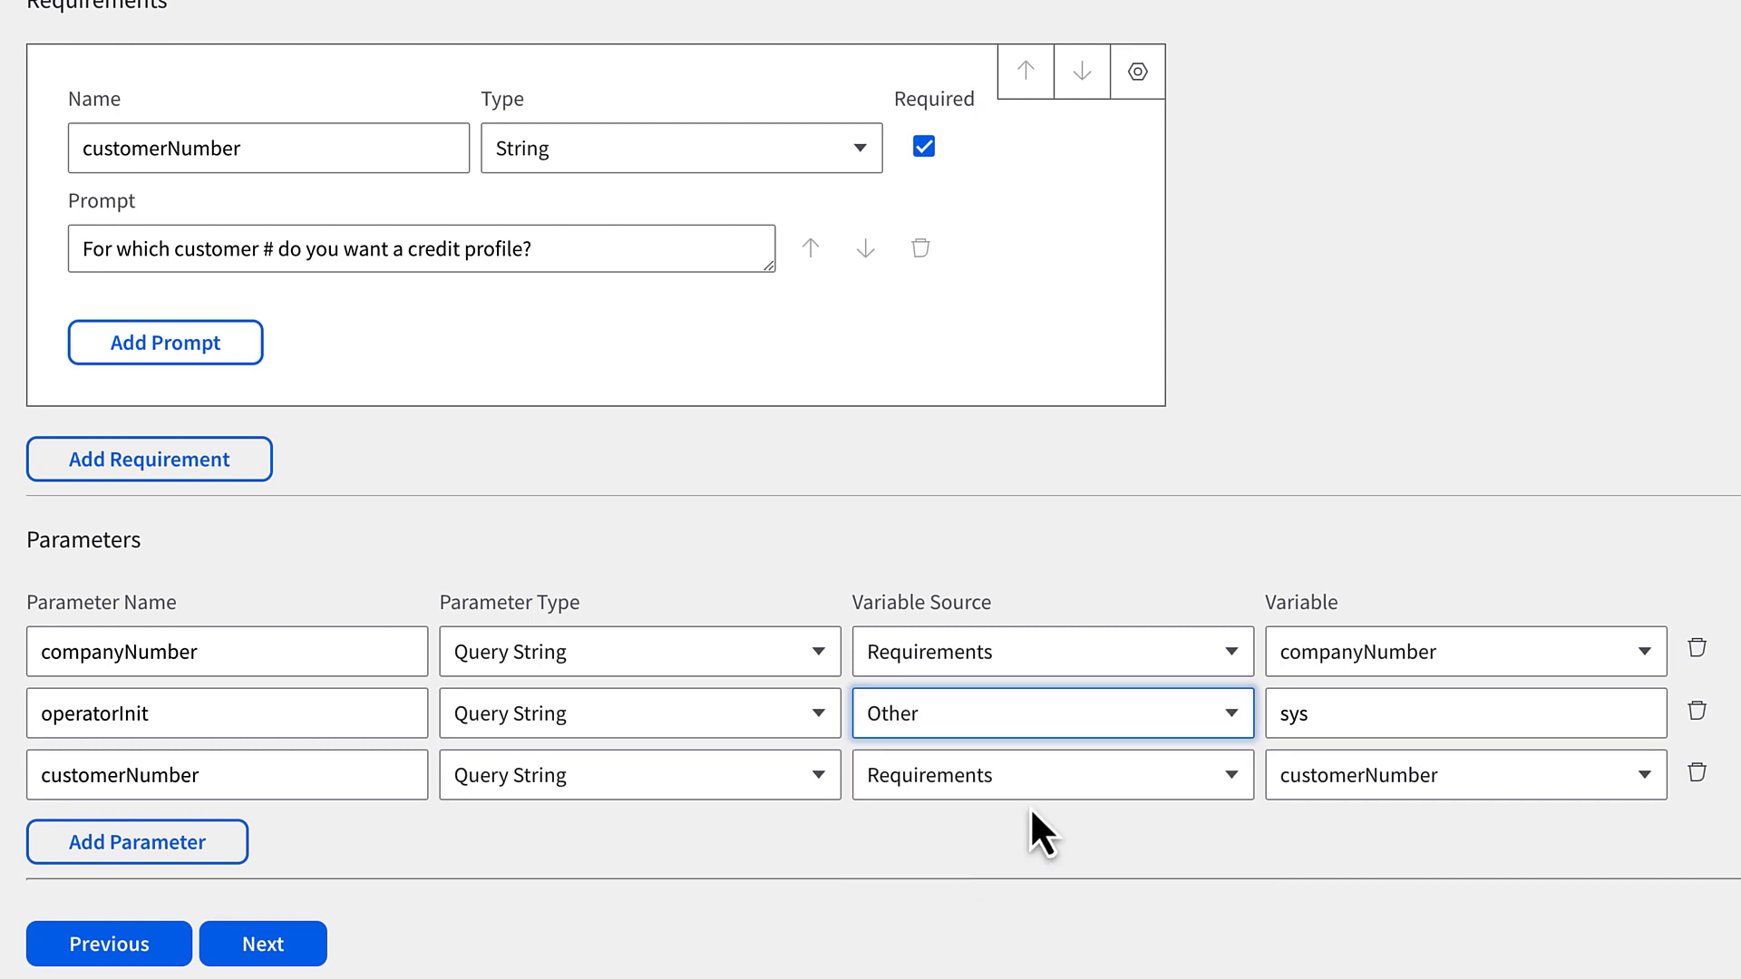
left_click_drag(1387, 709, 1268, 714)
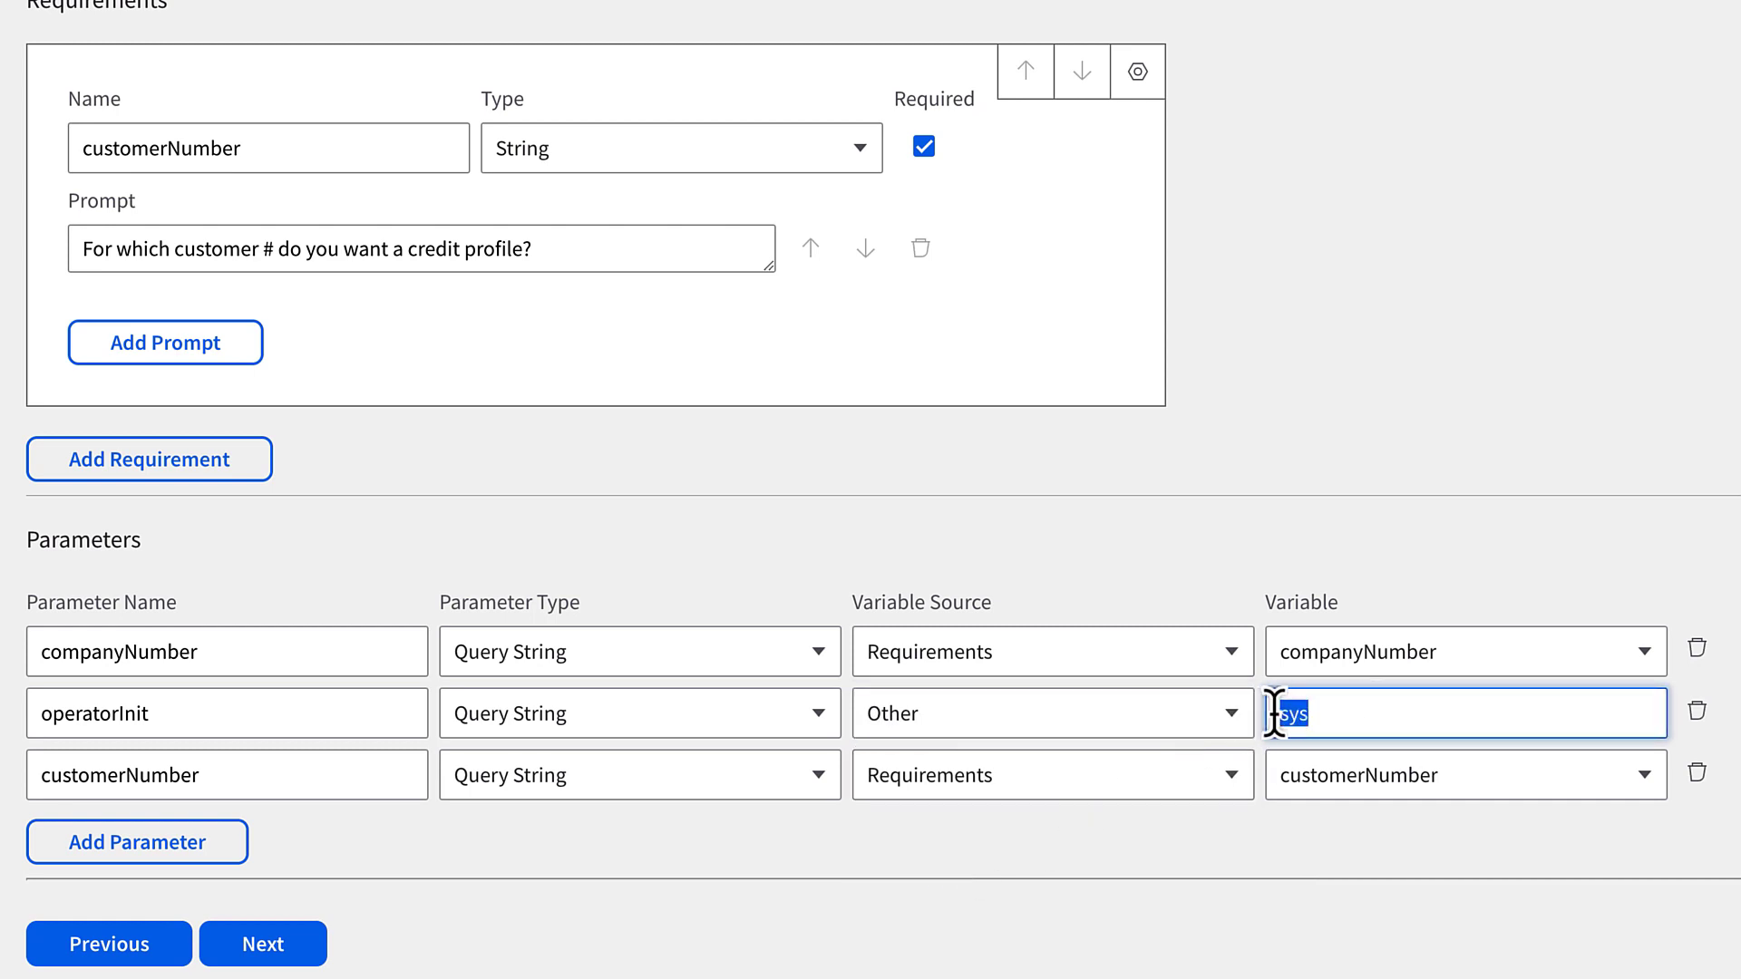
left_click(1337, 714)
Add a String requirement named companyNumber with the prompt "From what CSD company will you be requesting the credit profile?".
left_click(249, 464)
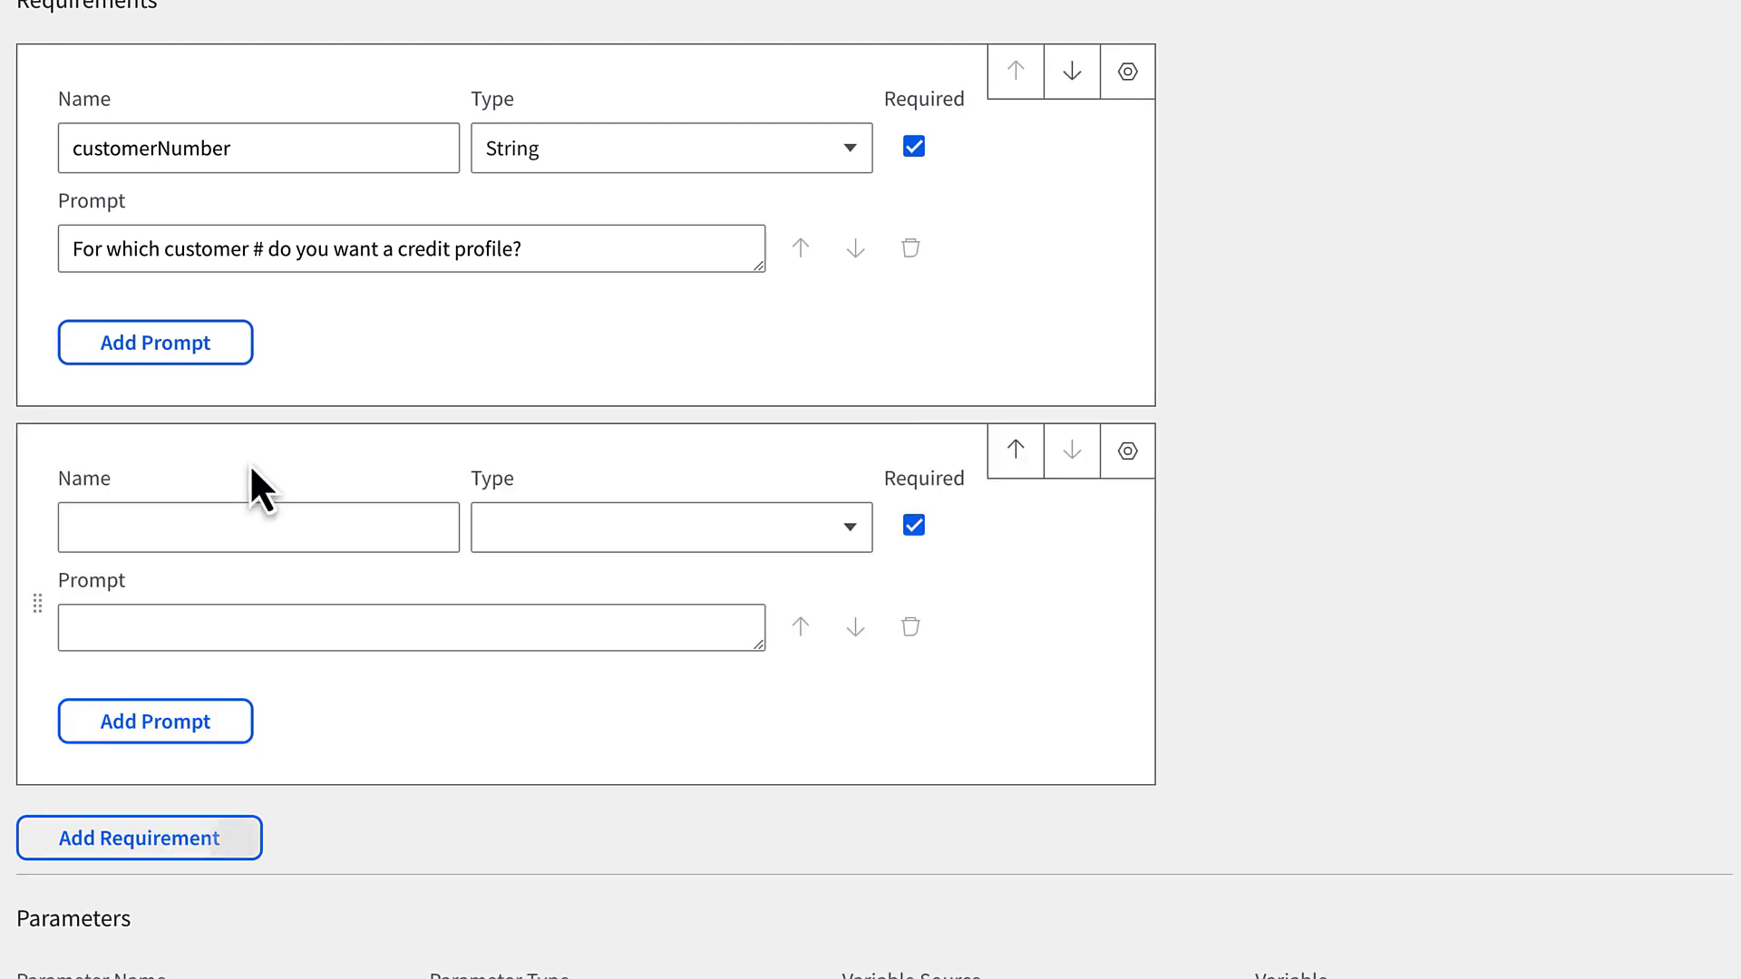
left_click(220, 531)
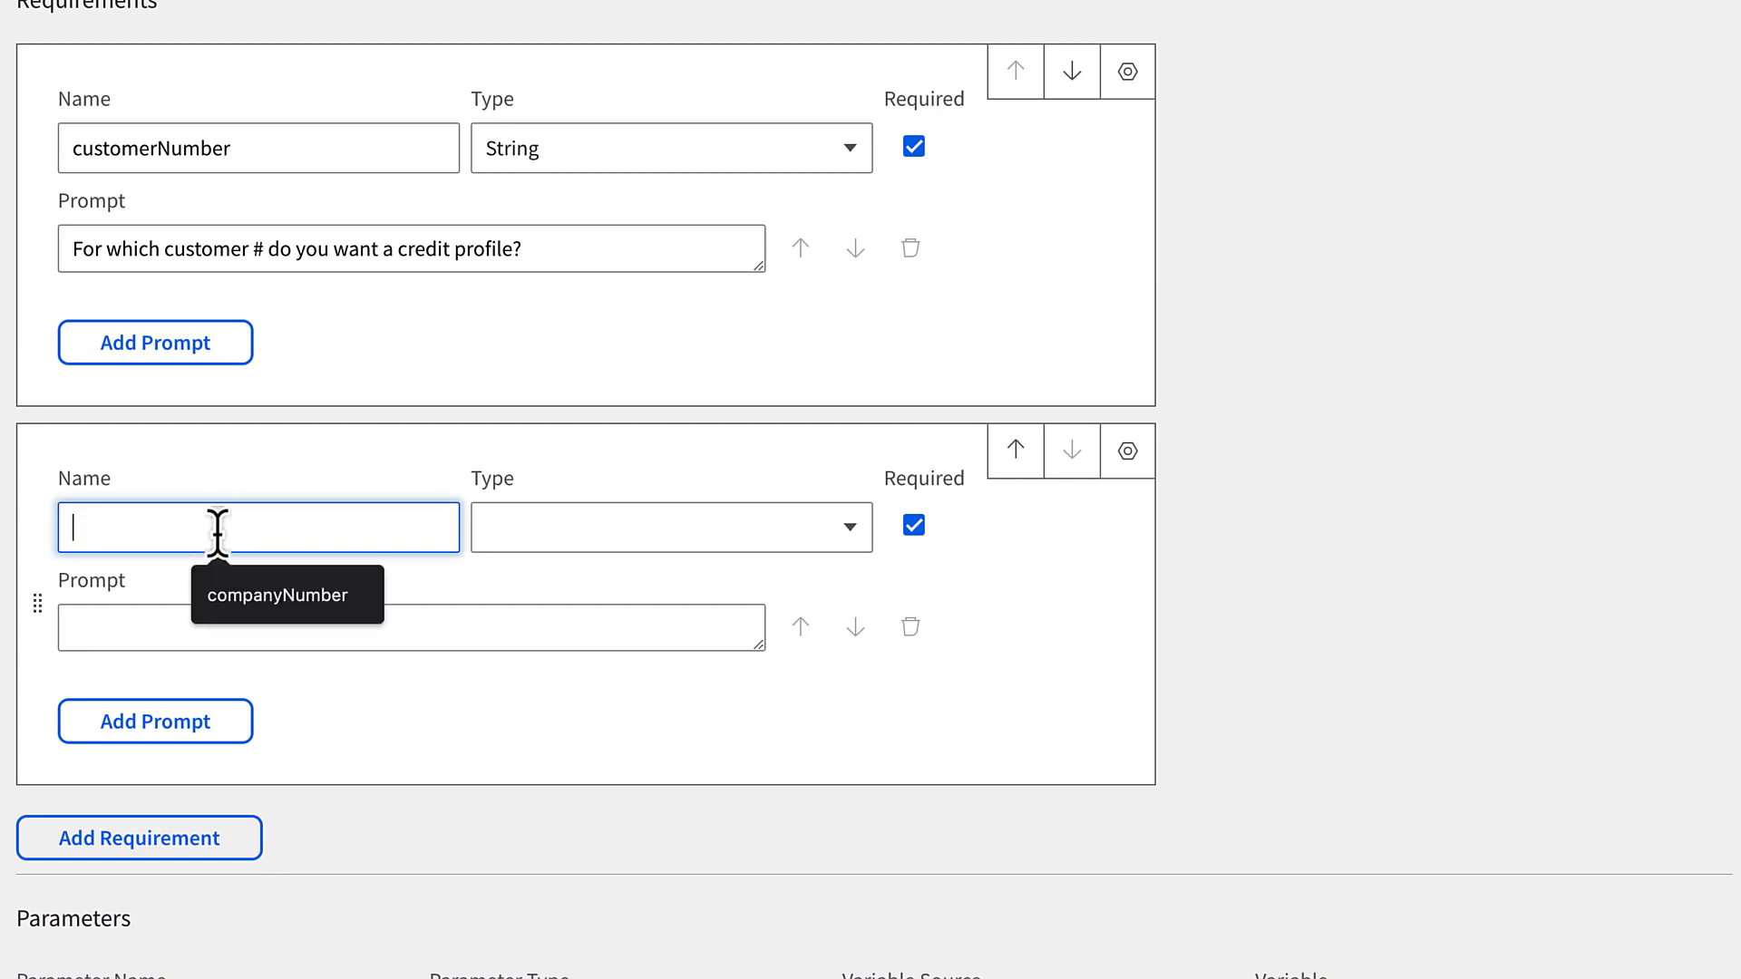
type("compan")
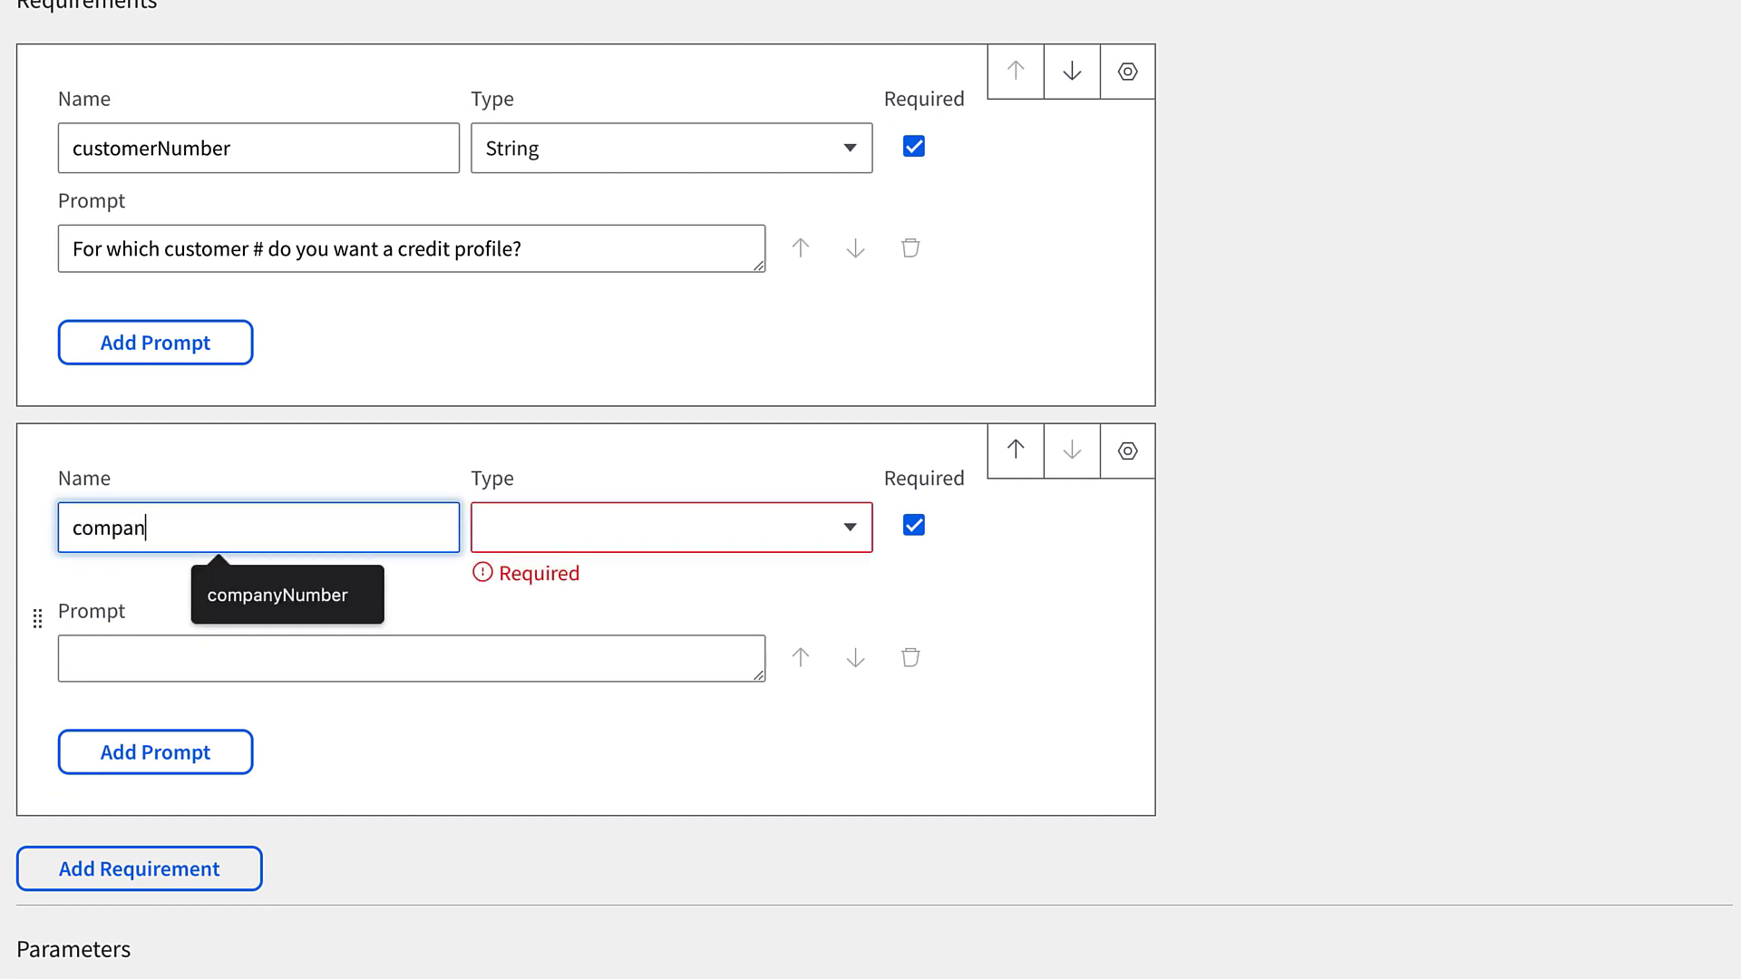
type("yNumber")
left_click(544, 535)
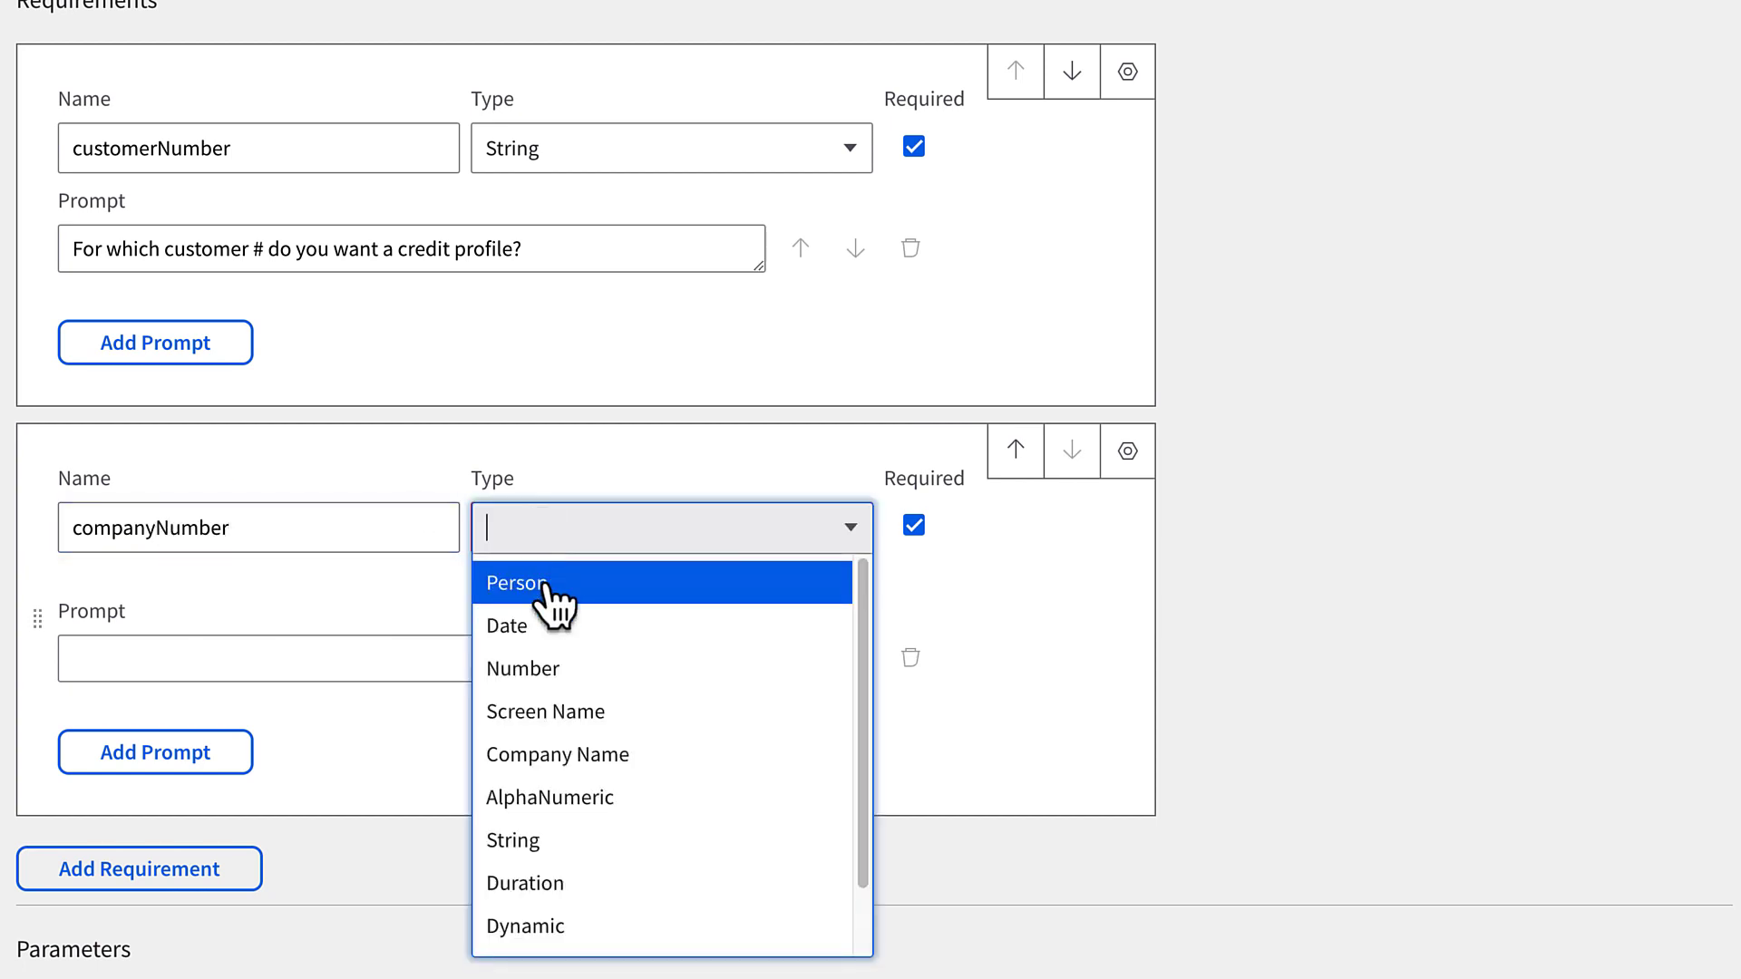
left_click(521, 842)
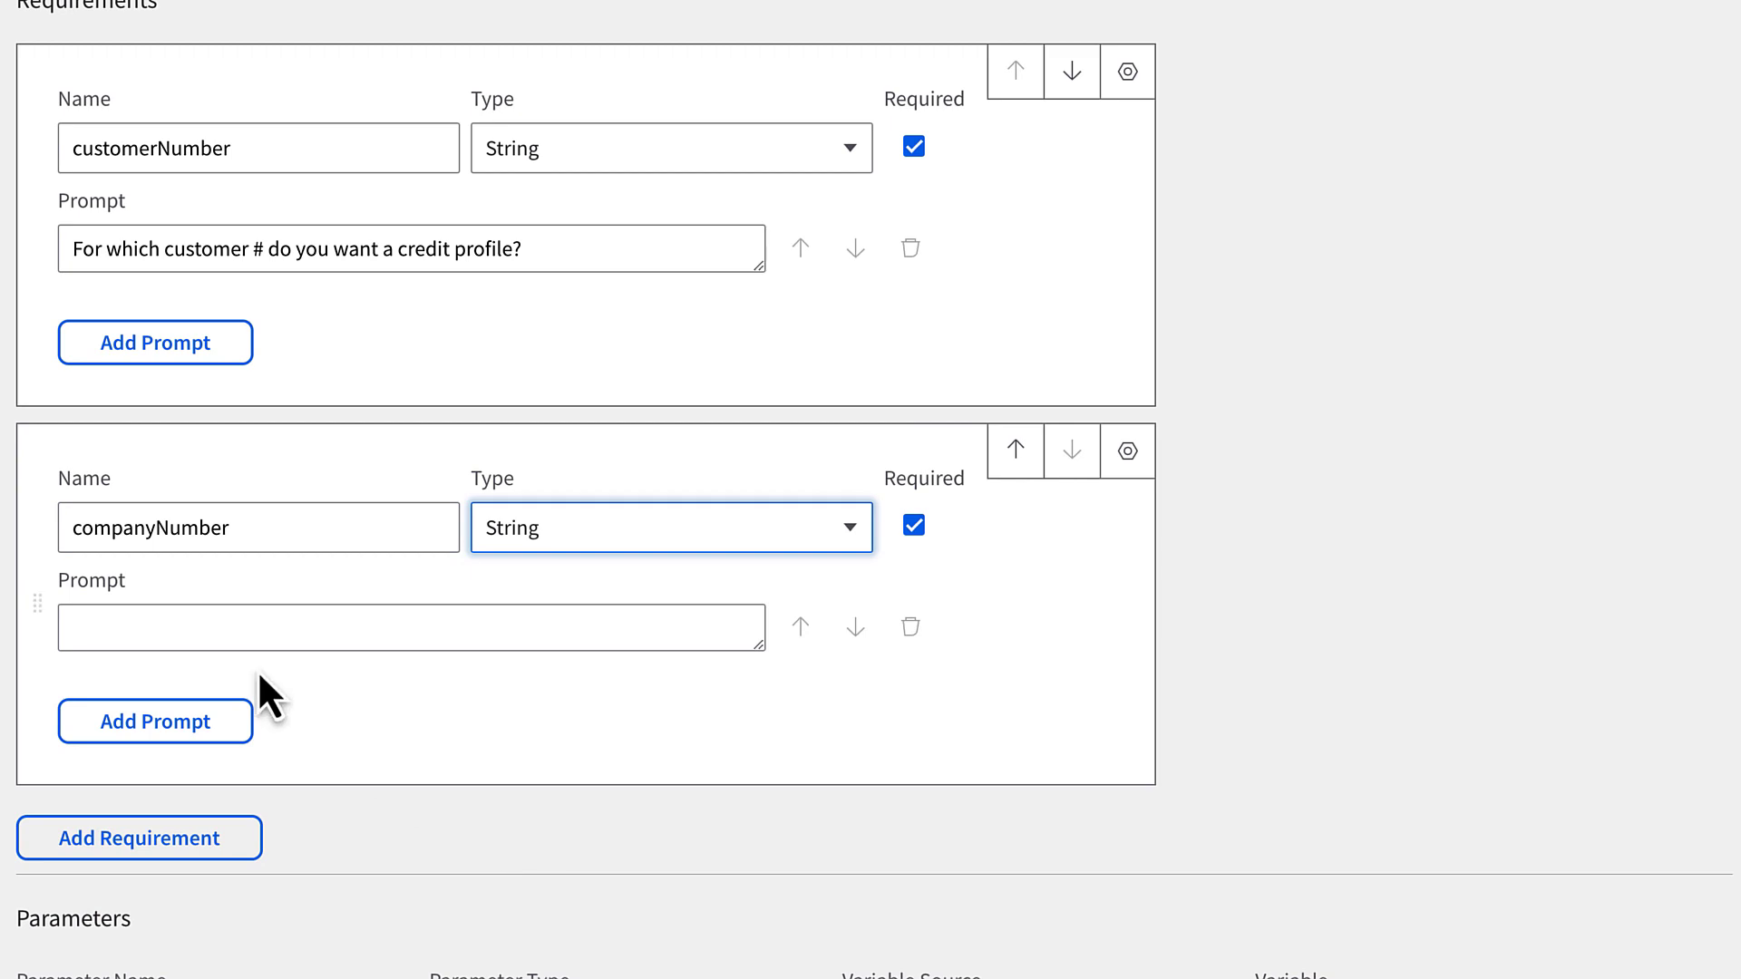
left_click(234, 638)
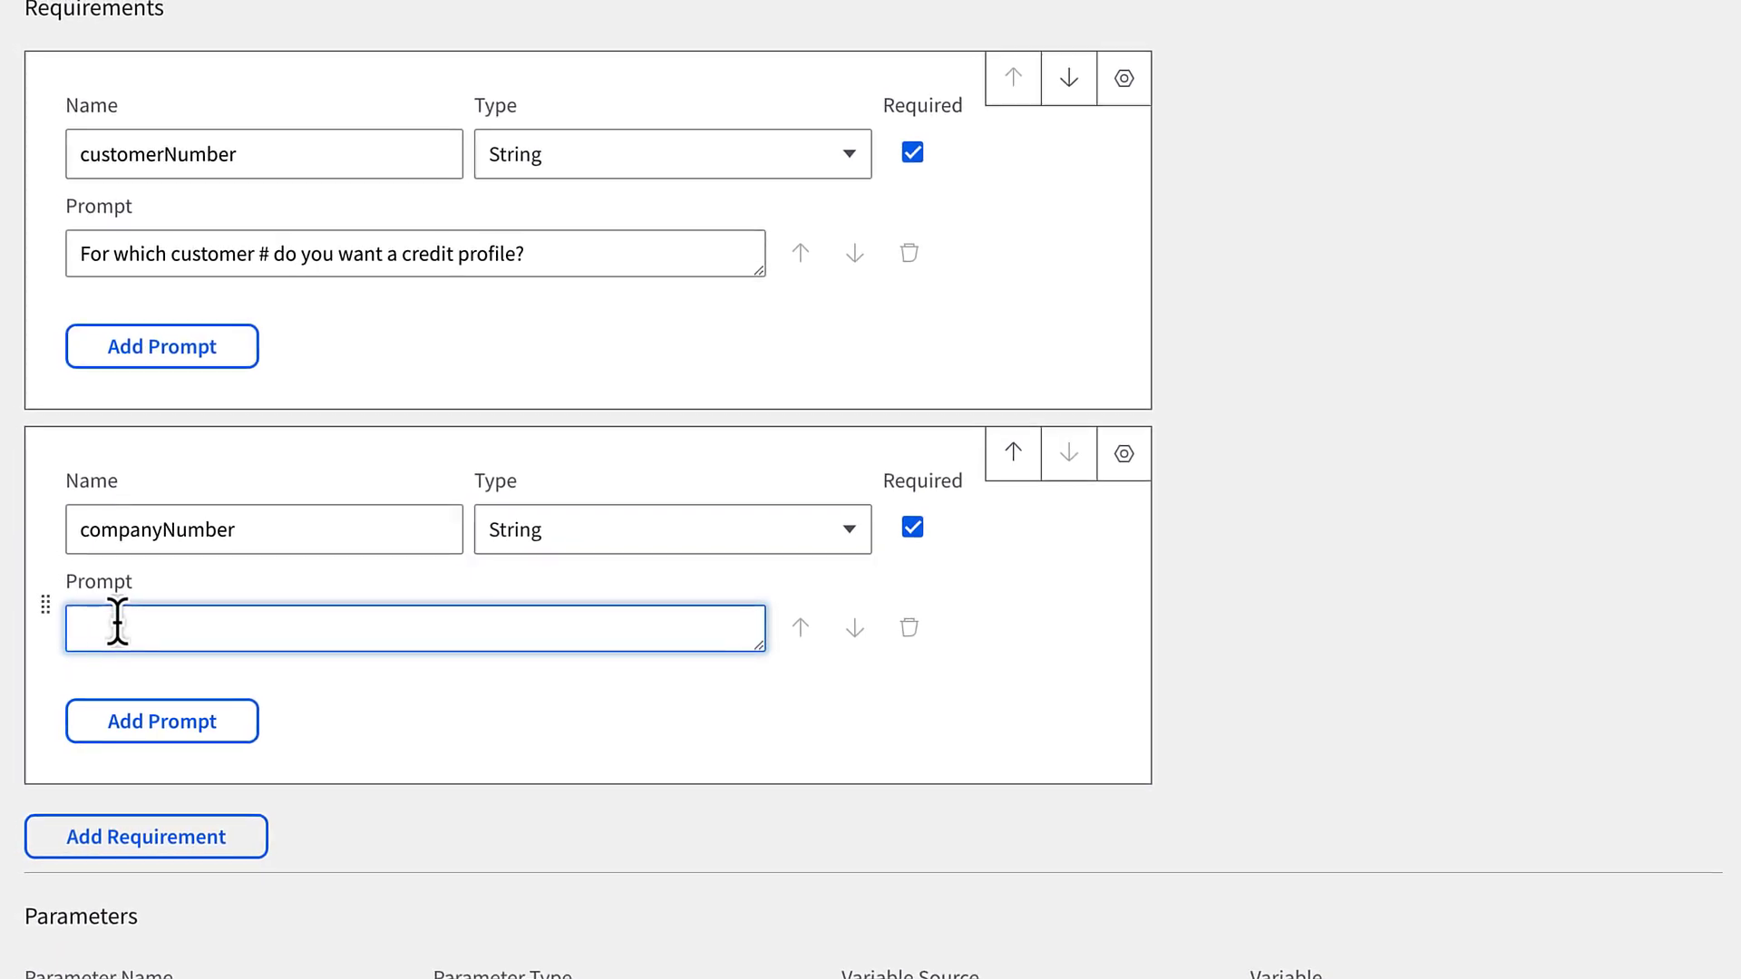
type("From what CSD company will you be requesting the credit profile?")
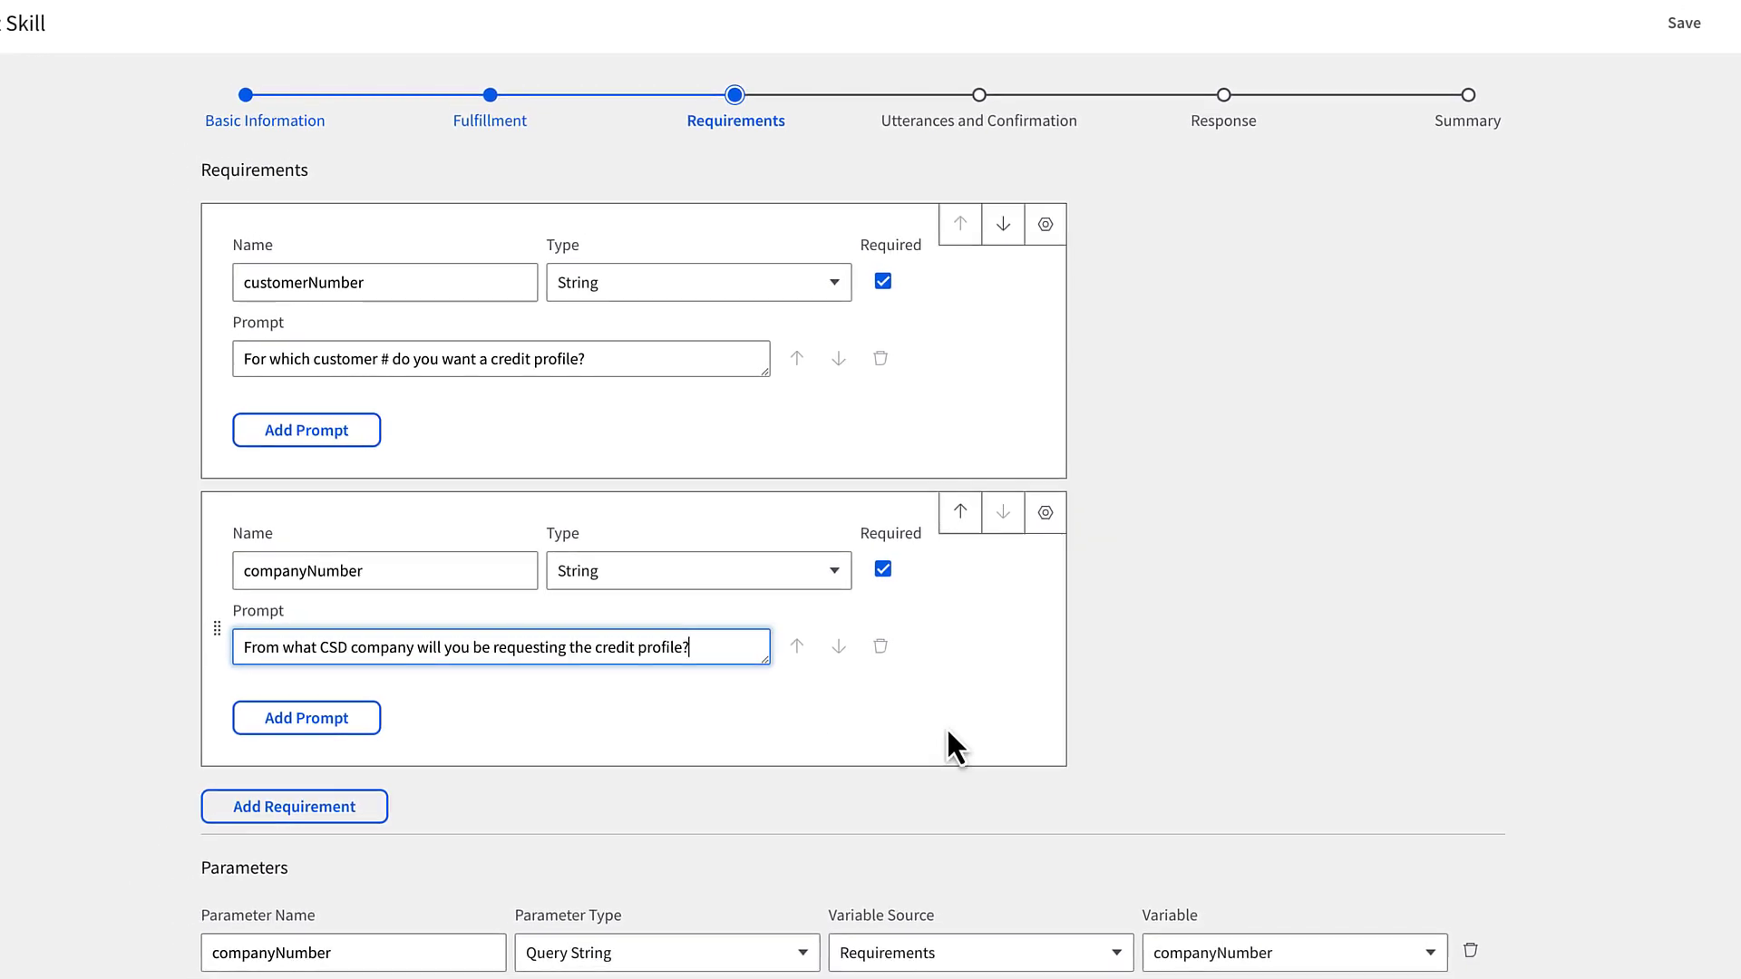
Advance past the Requirements and the Utterances and Confirmation stages to the skill's Response stage, leaving the confirmation prompt disabled.
scroll(1280, 711, "down", 3)
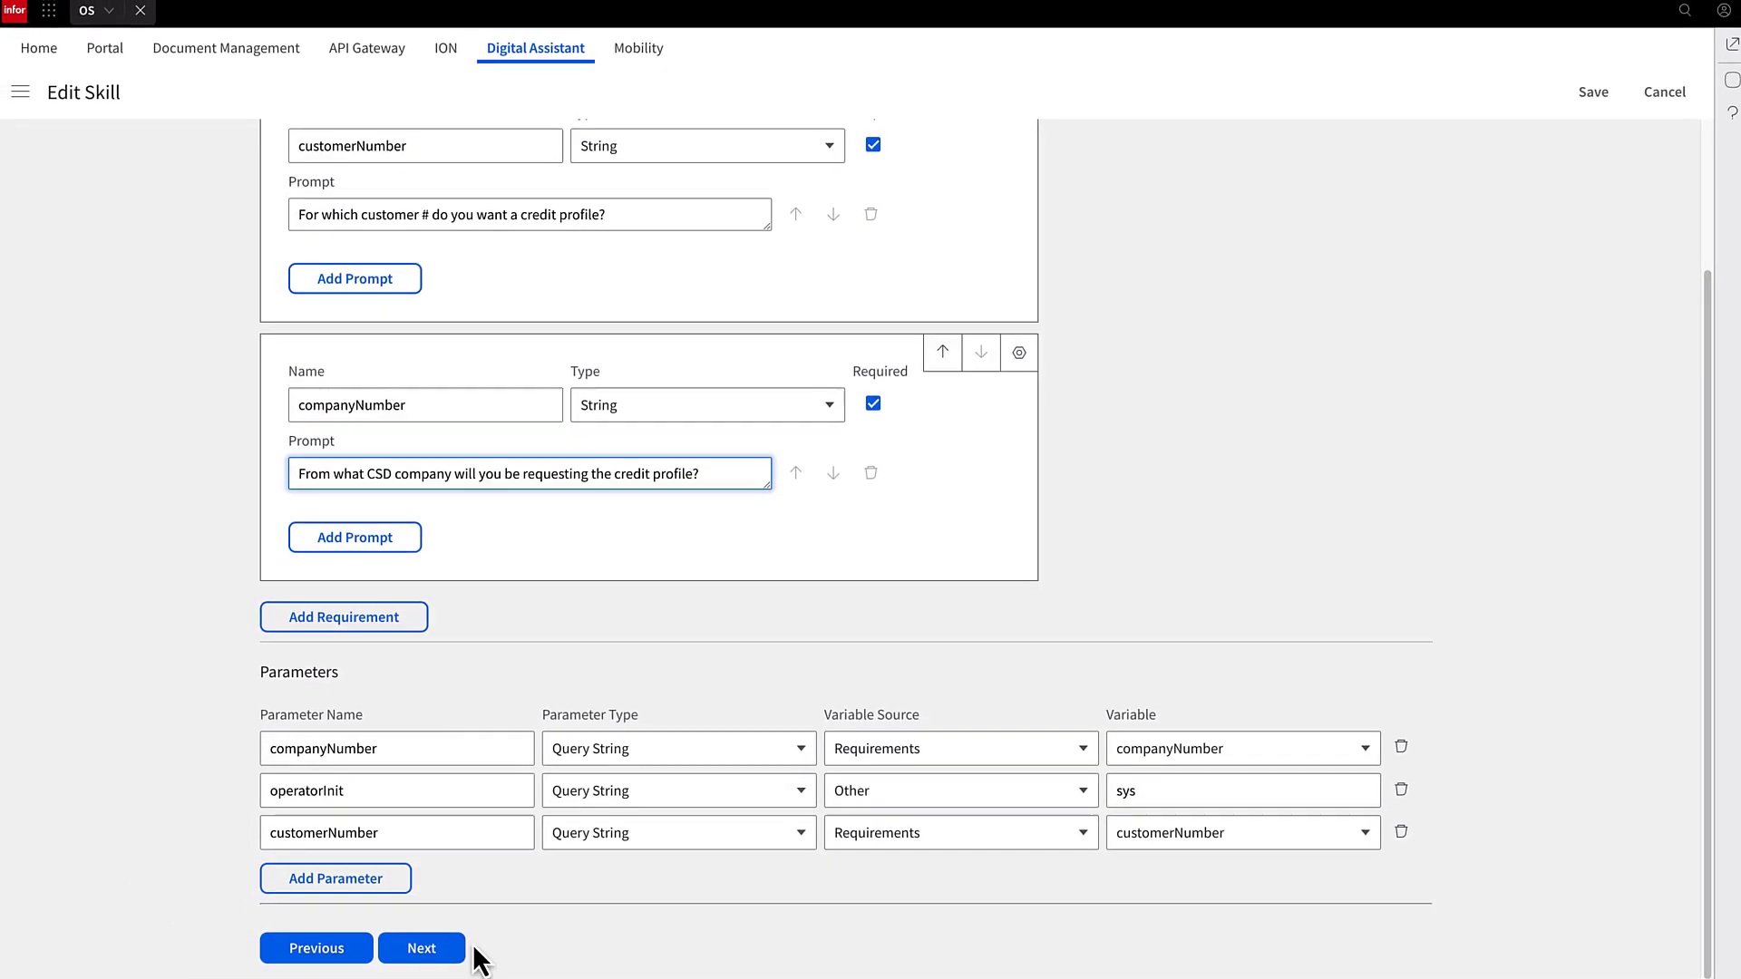
left_click(425, 946)
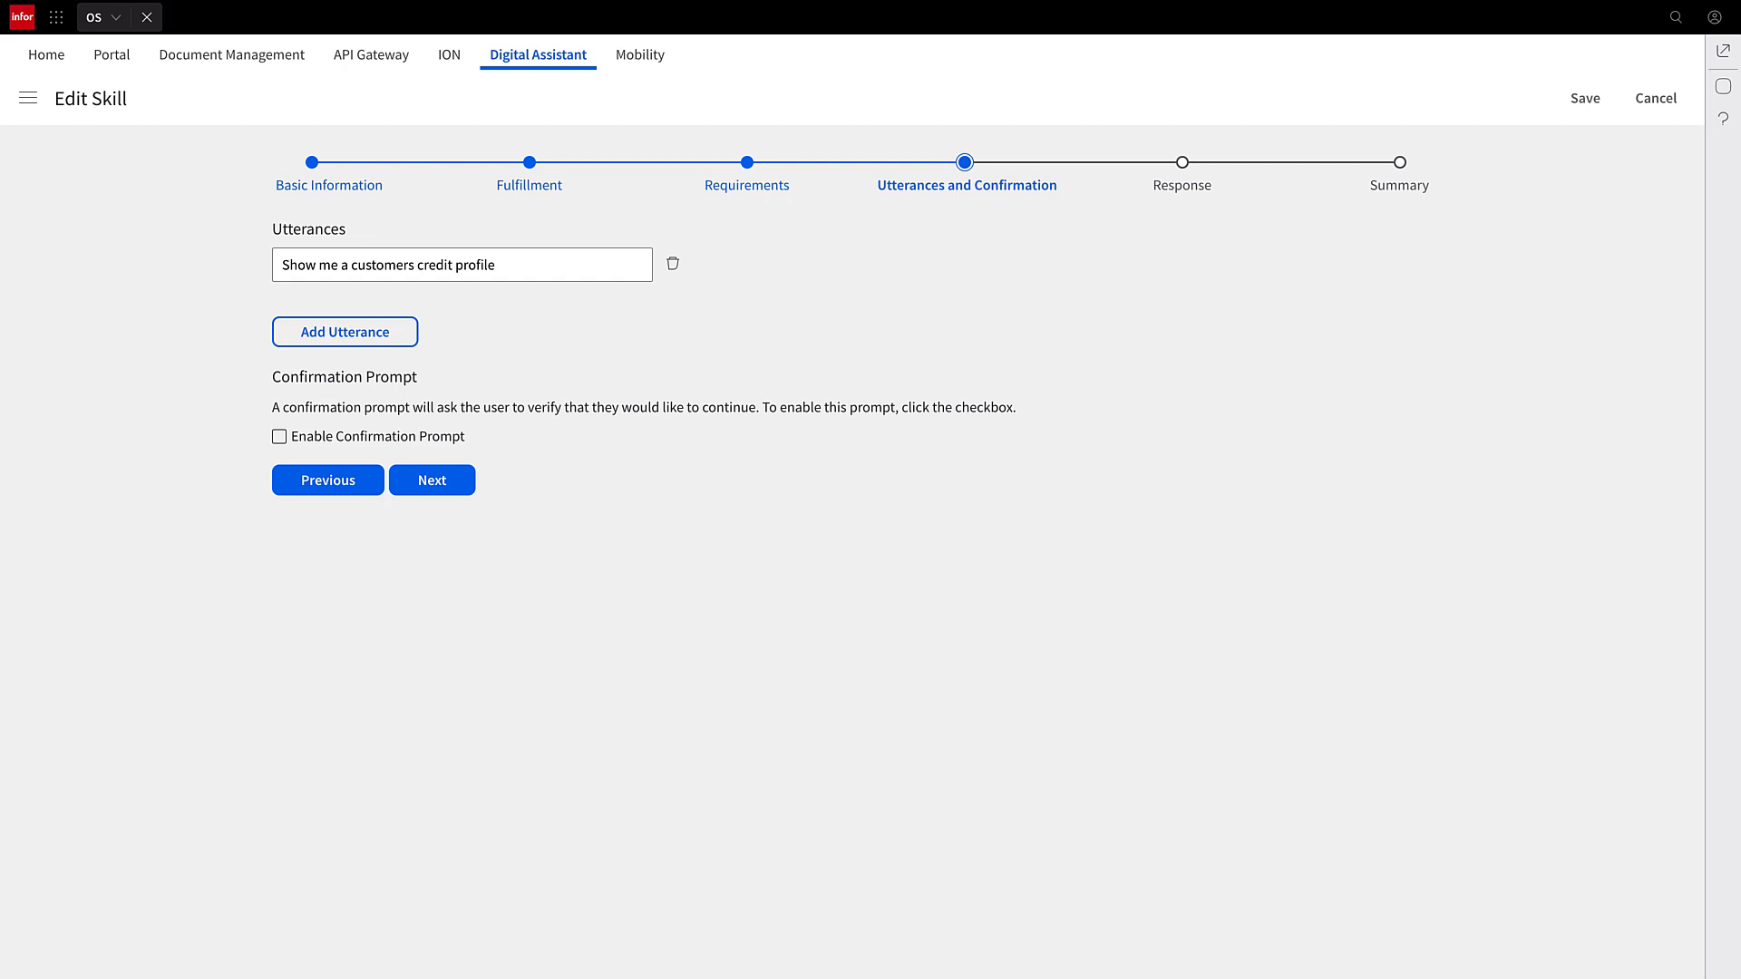
left_click(439, 488)
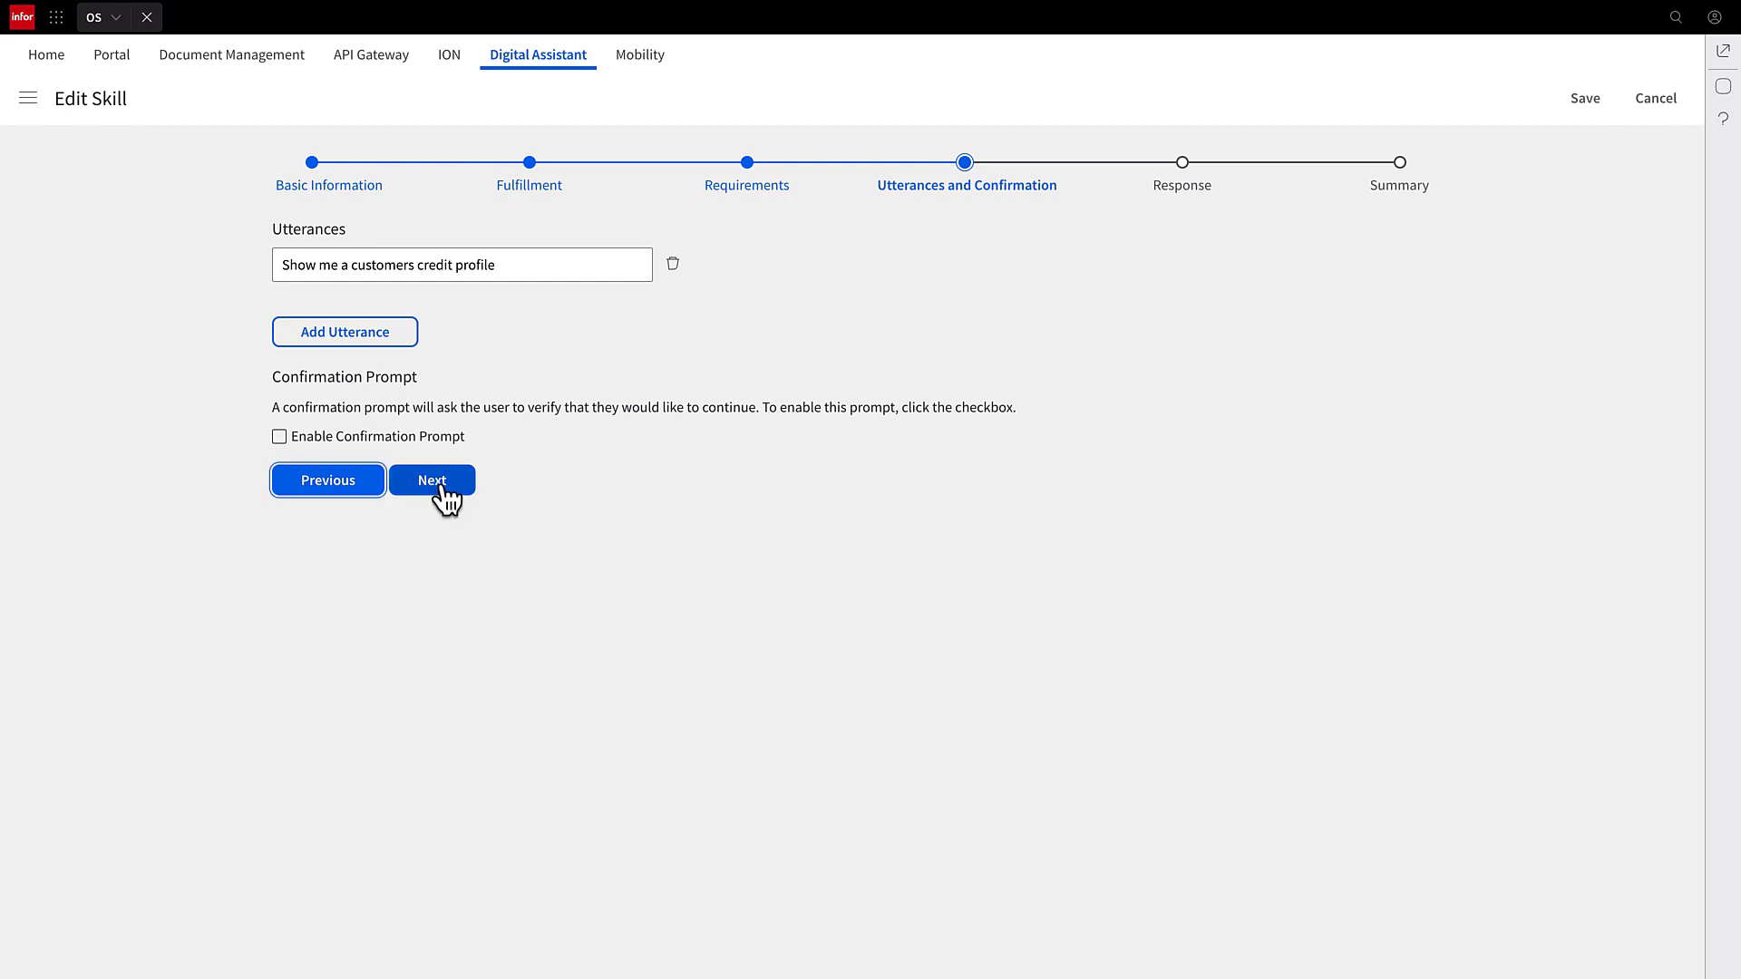
left_click(439, 486)
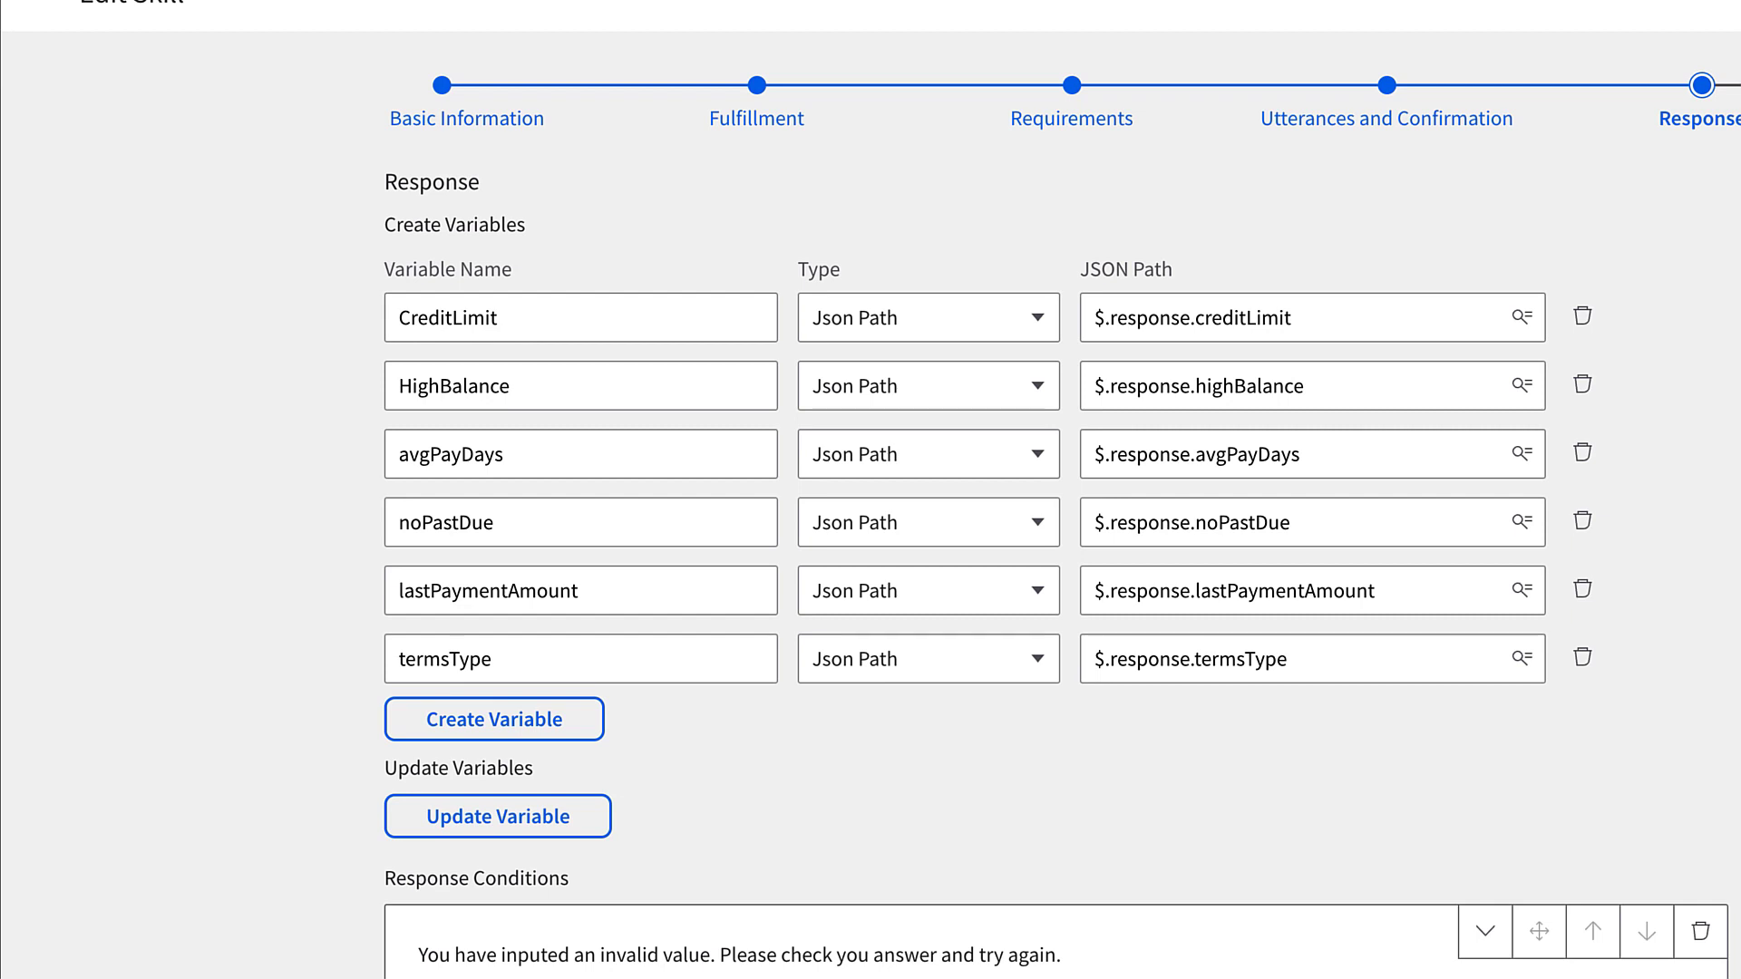
Create a new response variable named lastPaymentDate, keeping Json Path as its type.
left_click(449, 730)
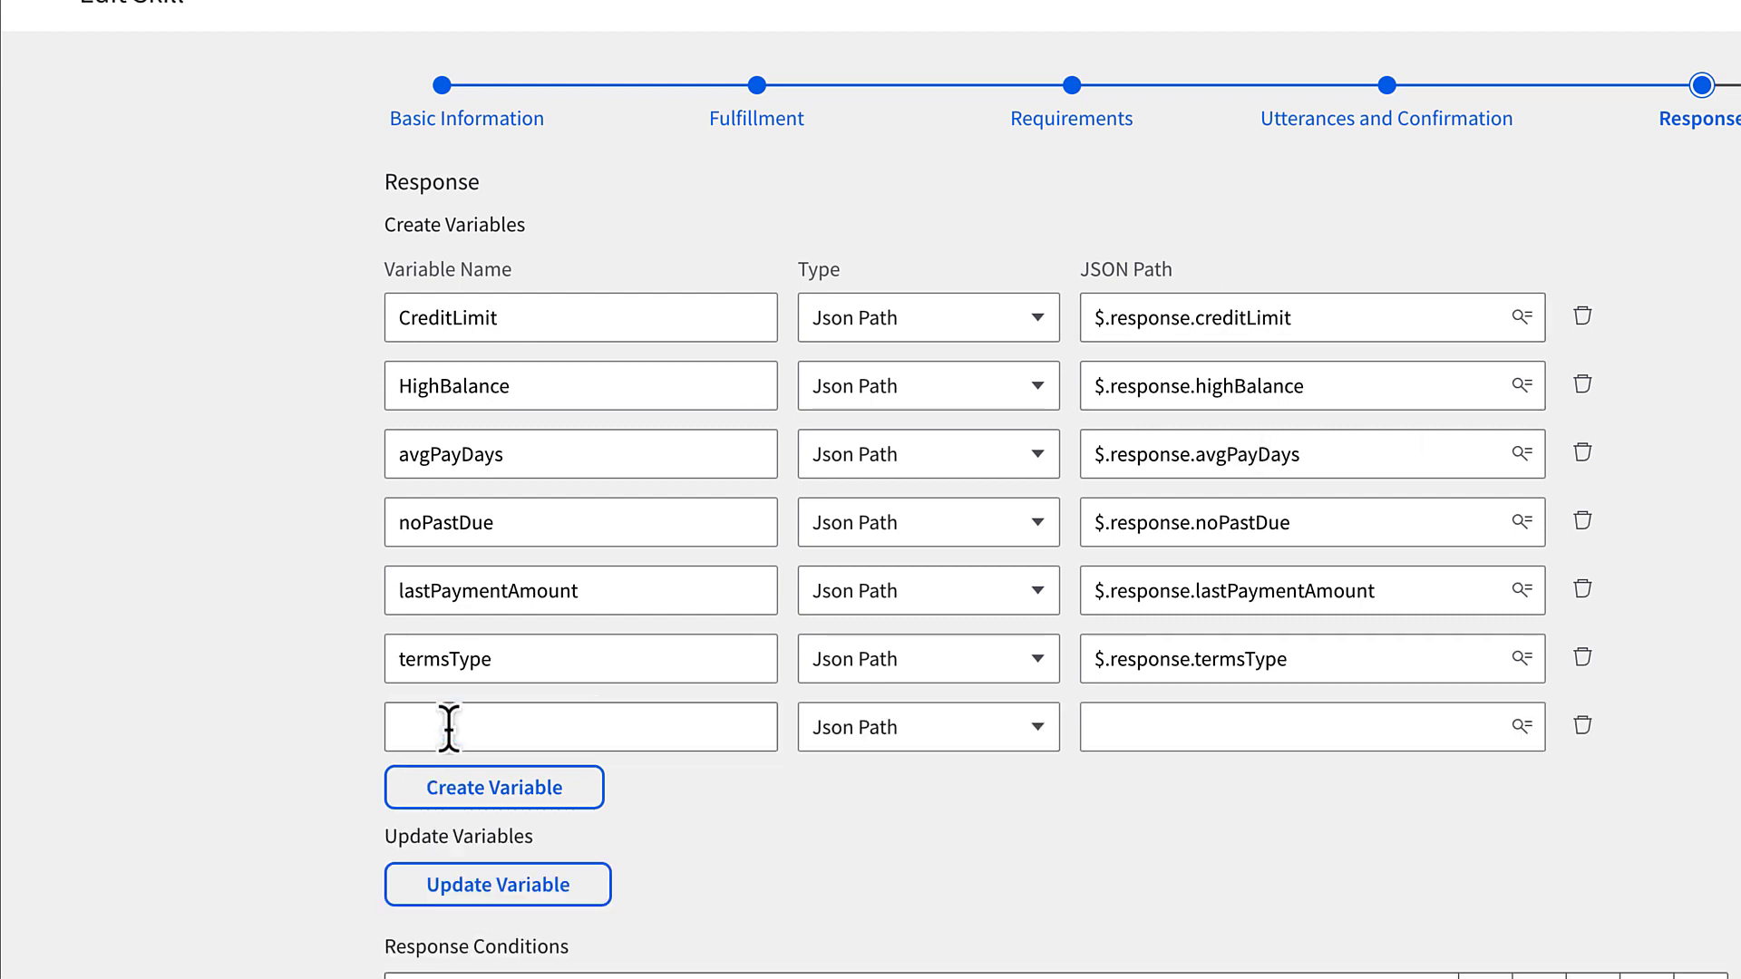
left_click(449, 728)
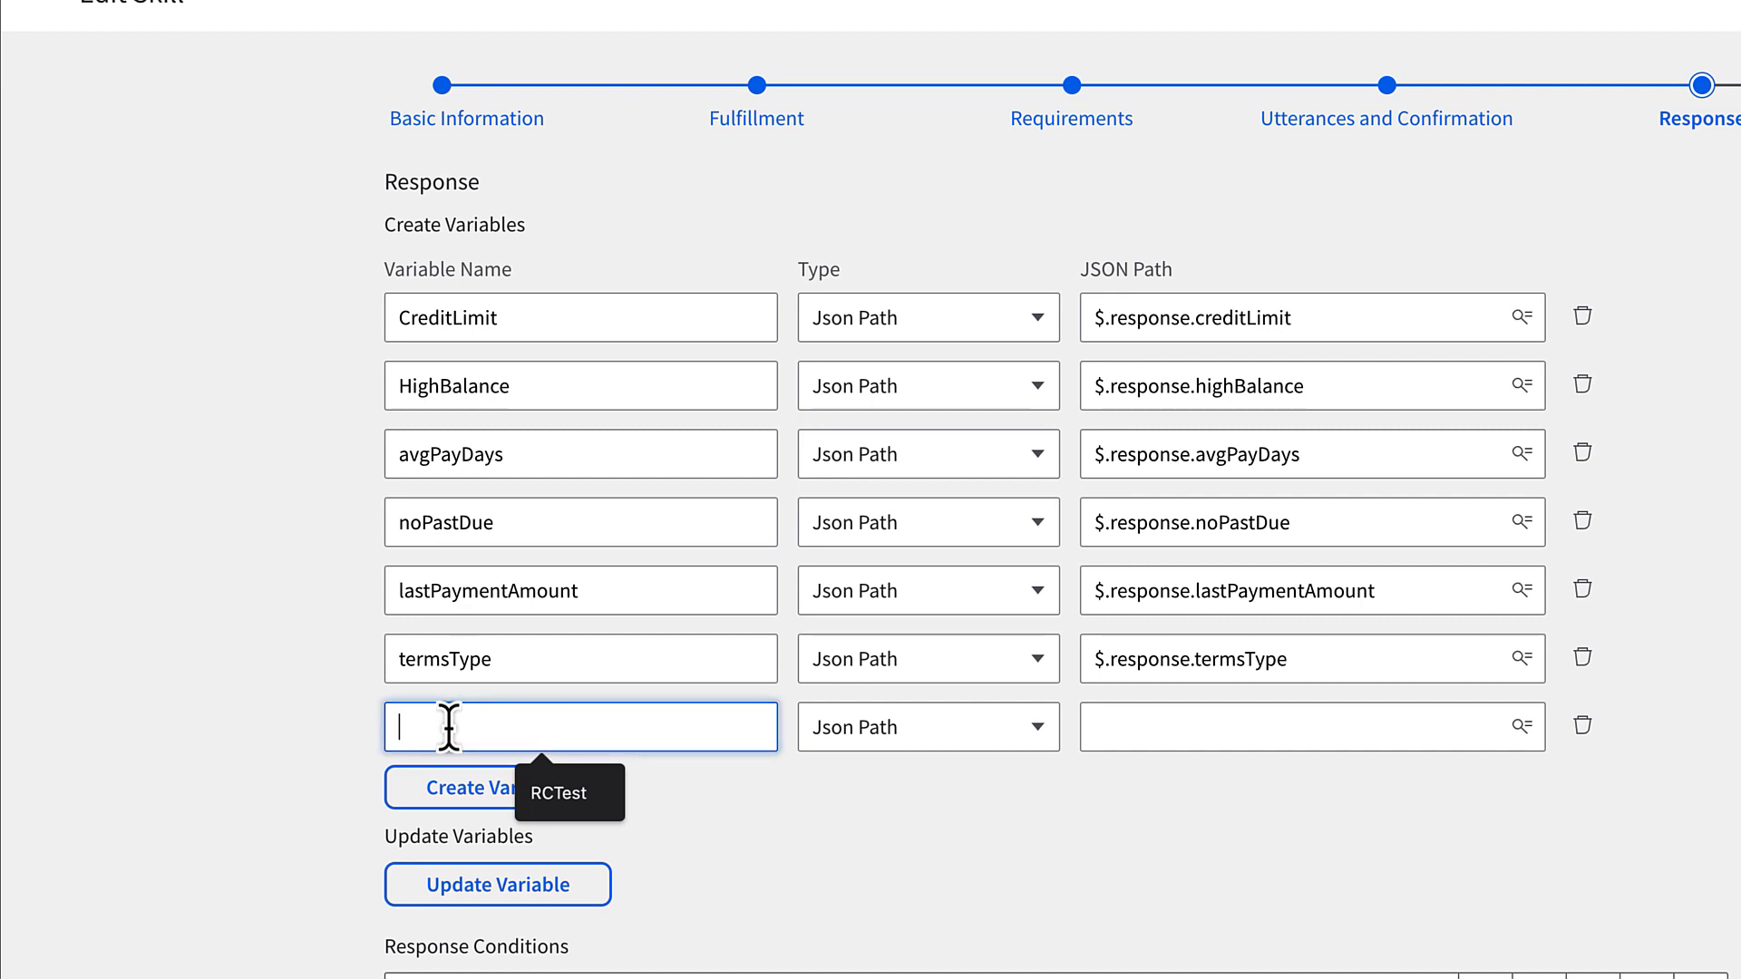
type("last")
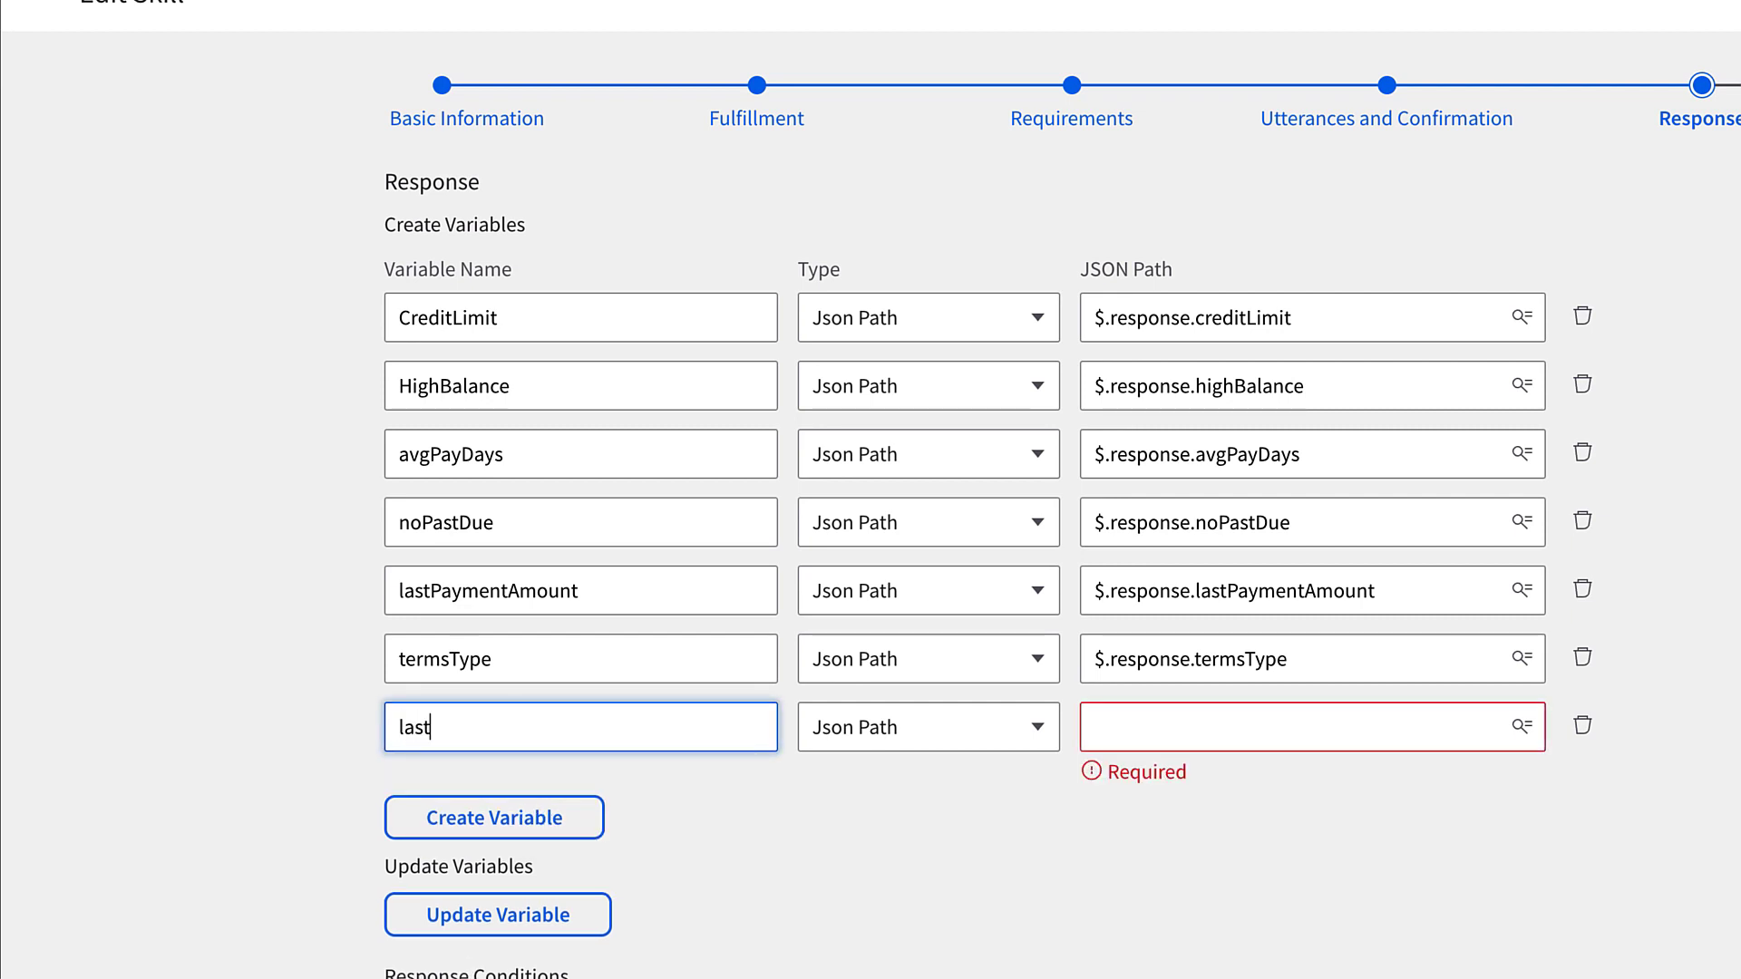
type("PaymentDate")
Set the JSON path of the lastPaymentDate variable to $.response.lastPaymentDate from the API response structure.
left_click(1523, 726)
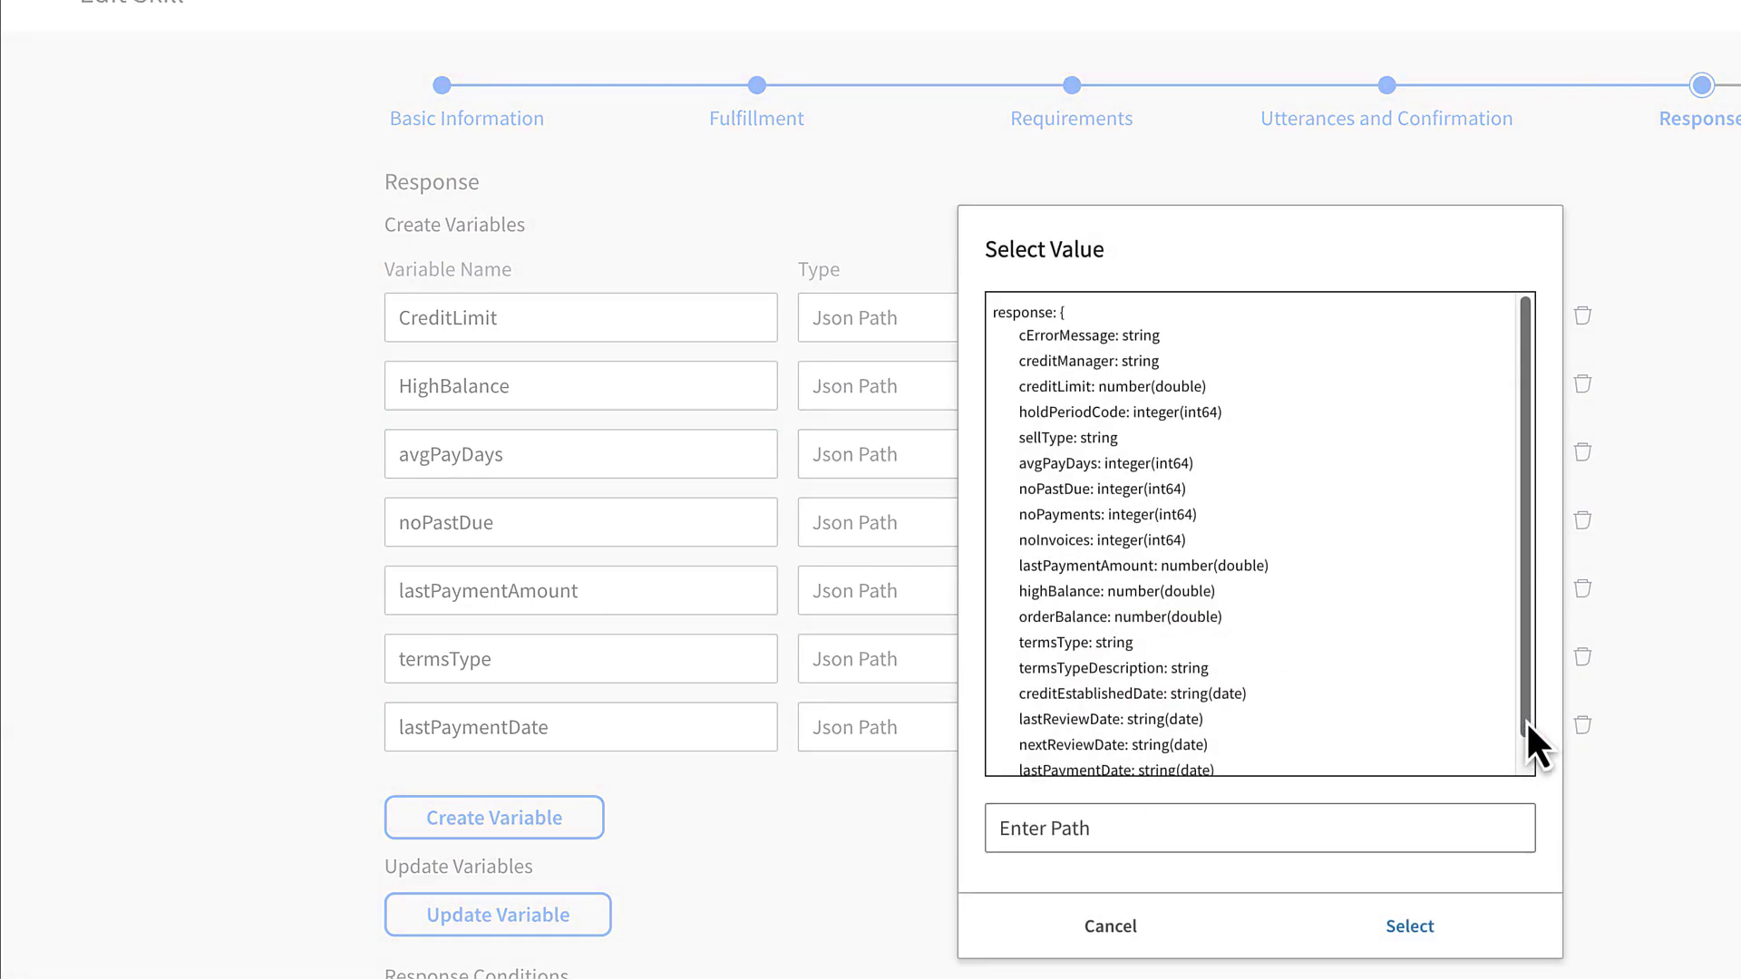
left_click_drag(1526, 726, 1520, 758)
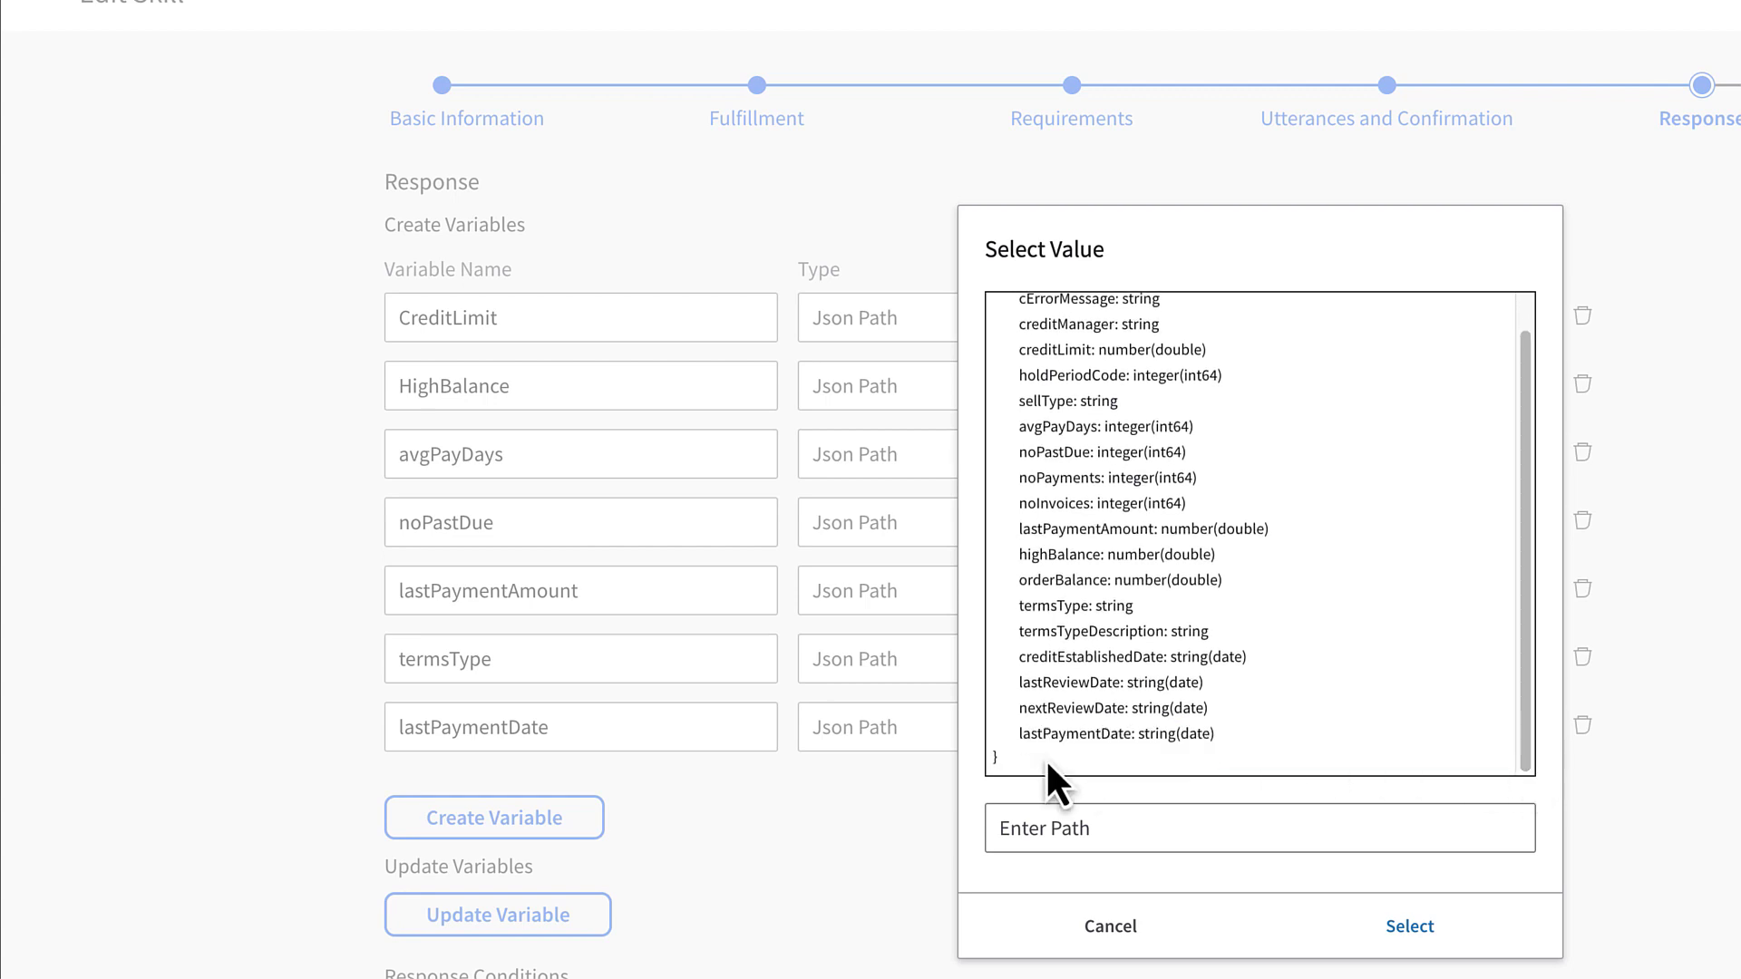
left_click(1057, 737)
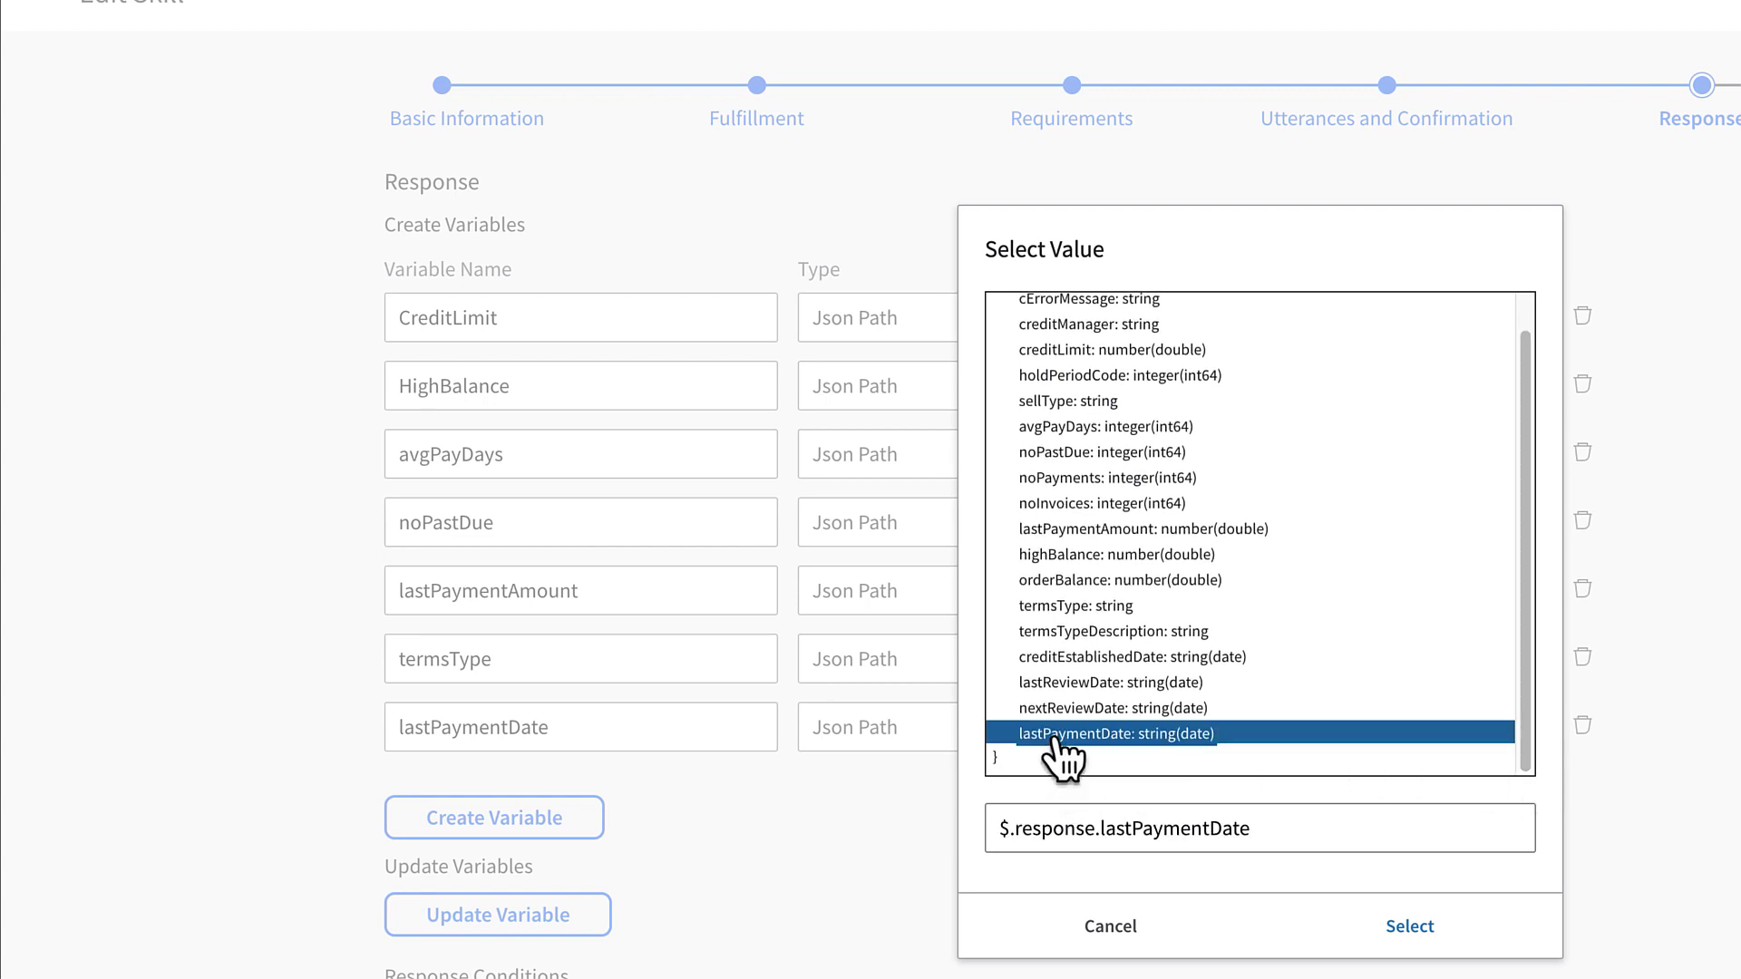
left_click(1422, 927)
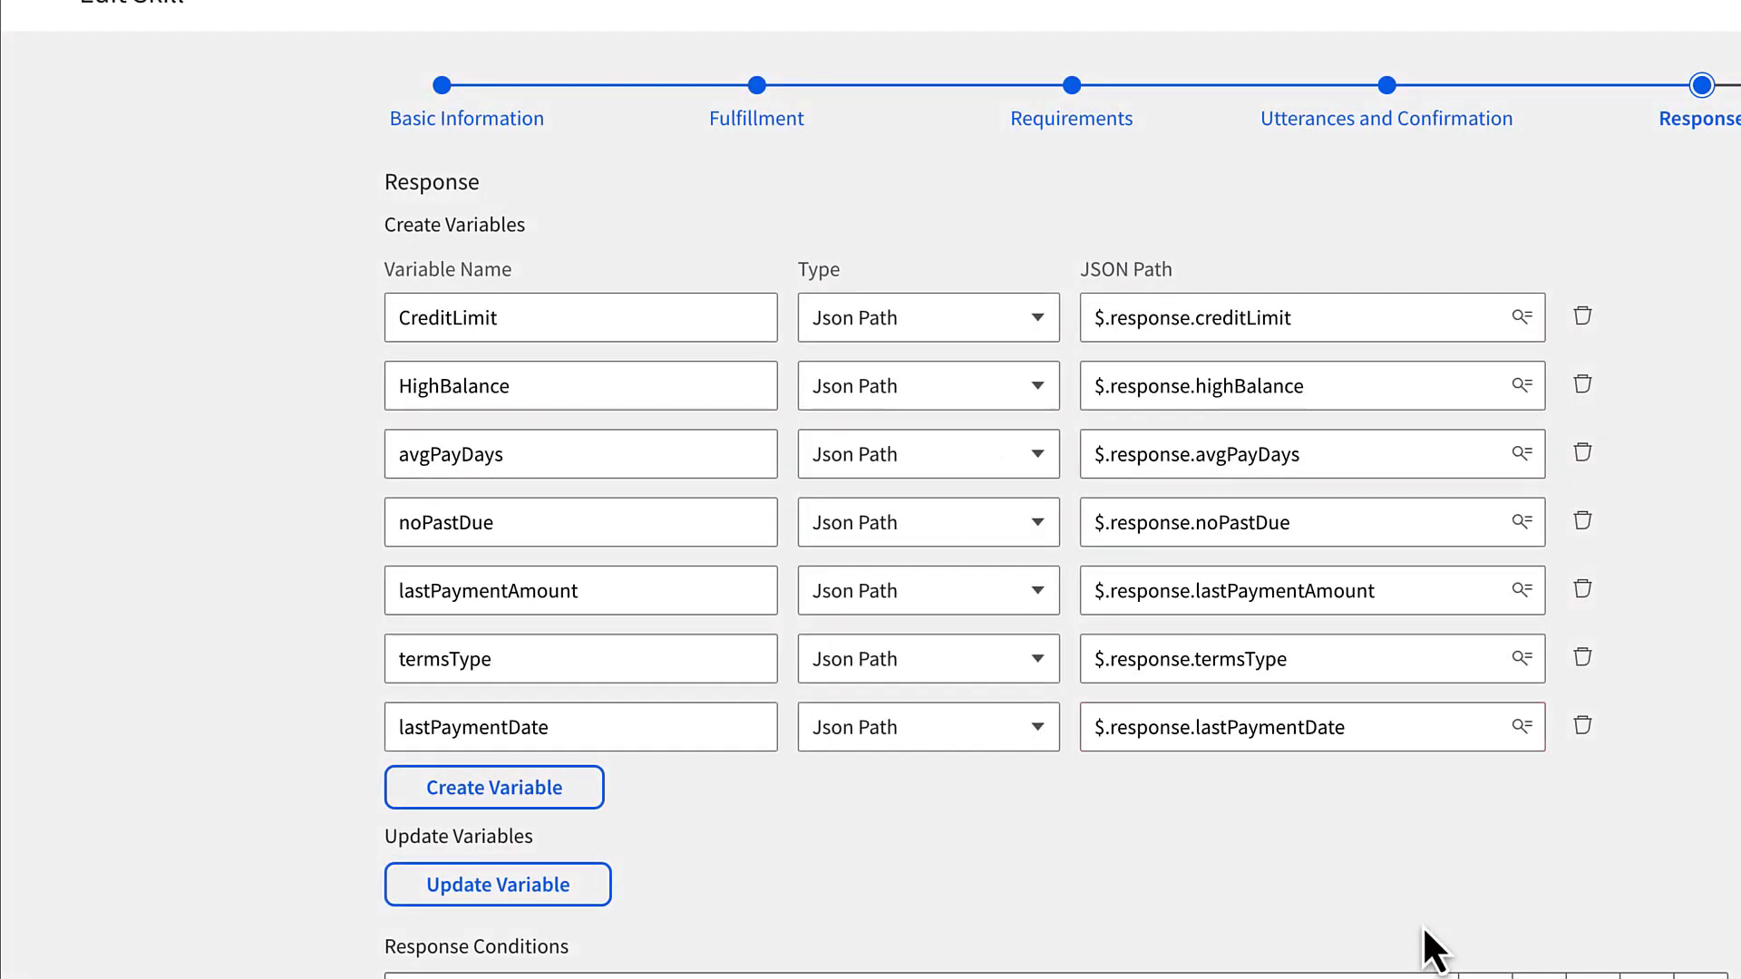
triple_click(1423, 725)
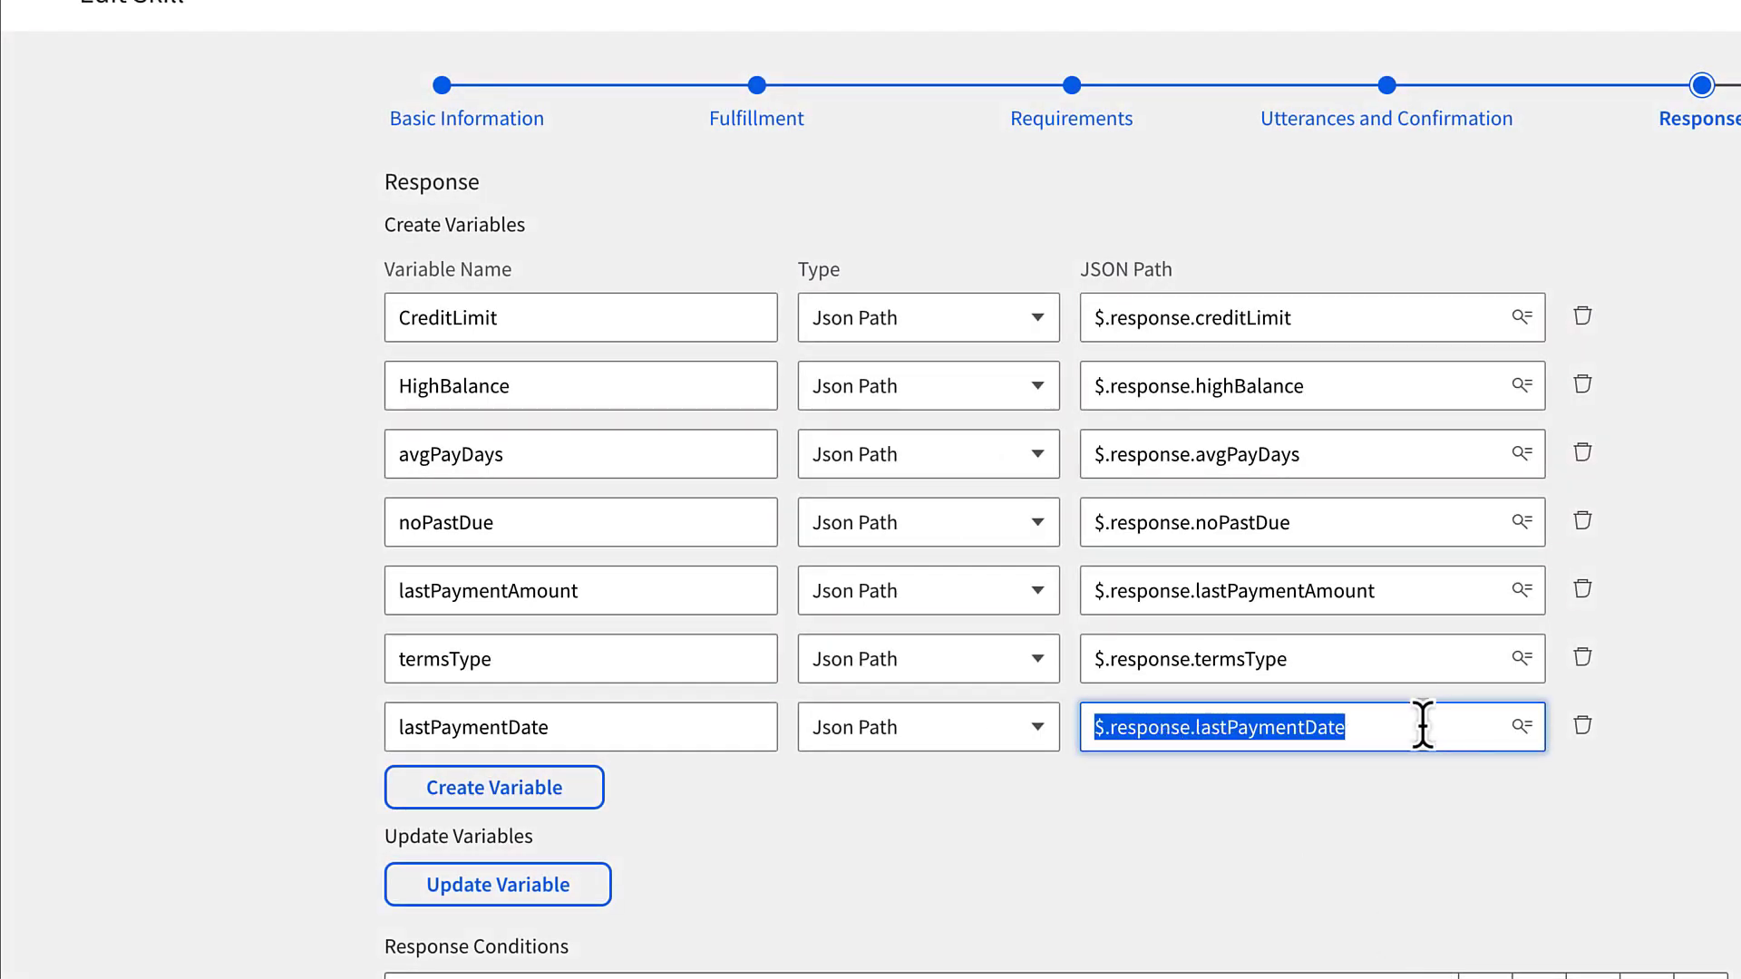
left_click(1320, 898)
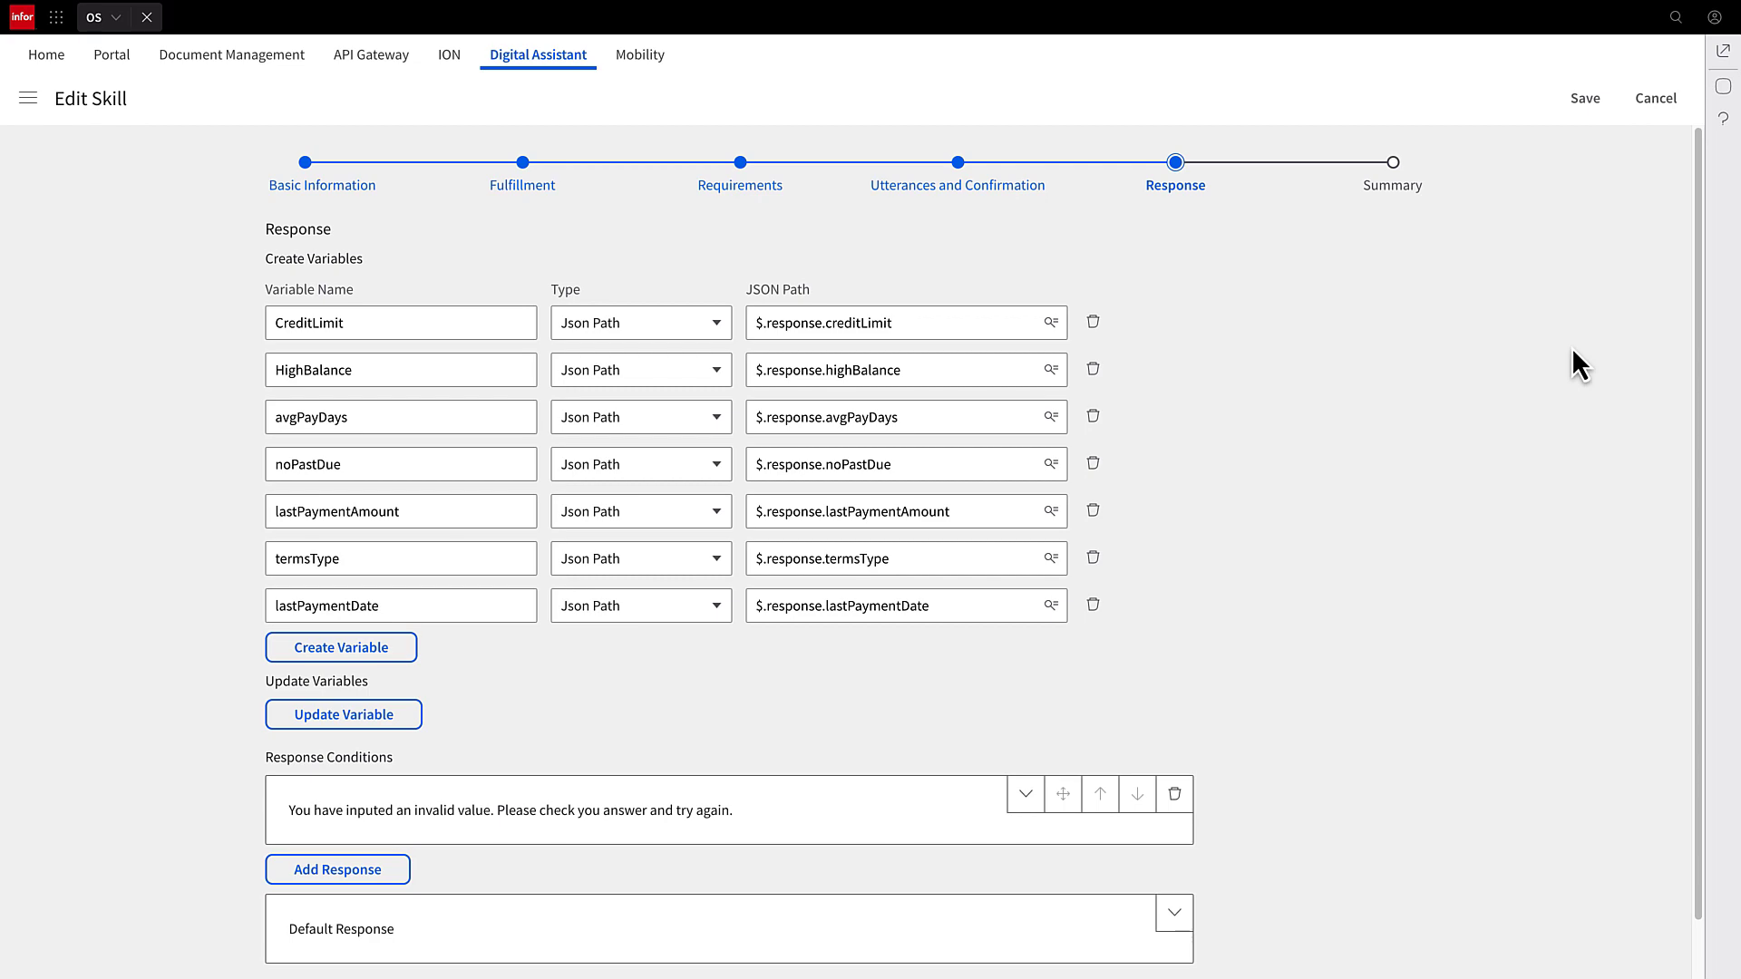
Expand the invalid-value response condition and examine its variable, value and action options and its response message, keeping the existing settings.
scroll(1605, 342, "down", 1)
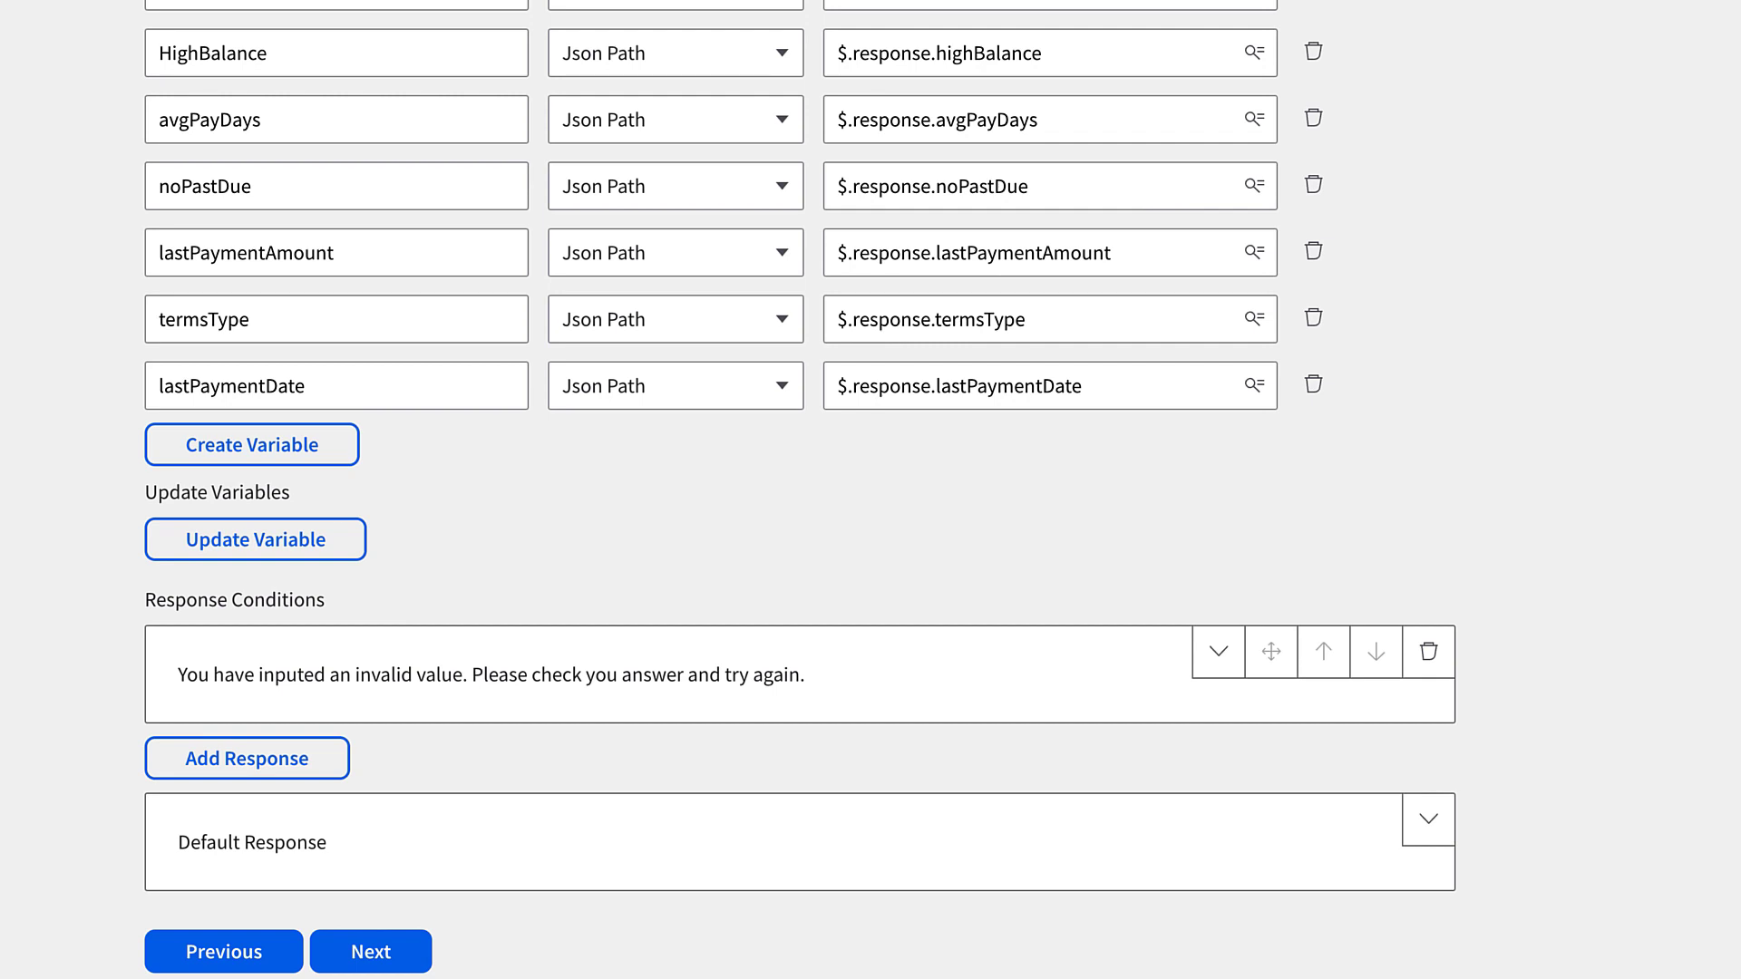
left_click(1219, 665)
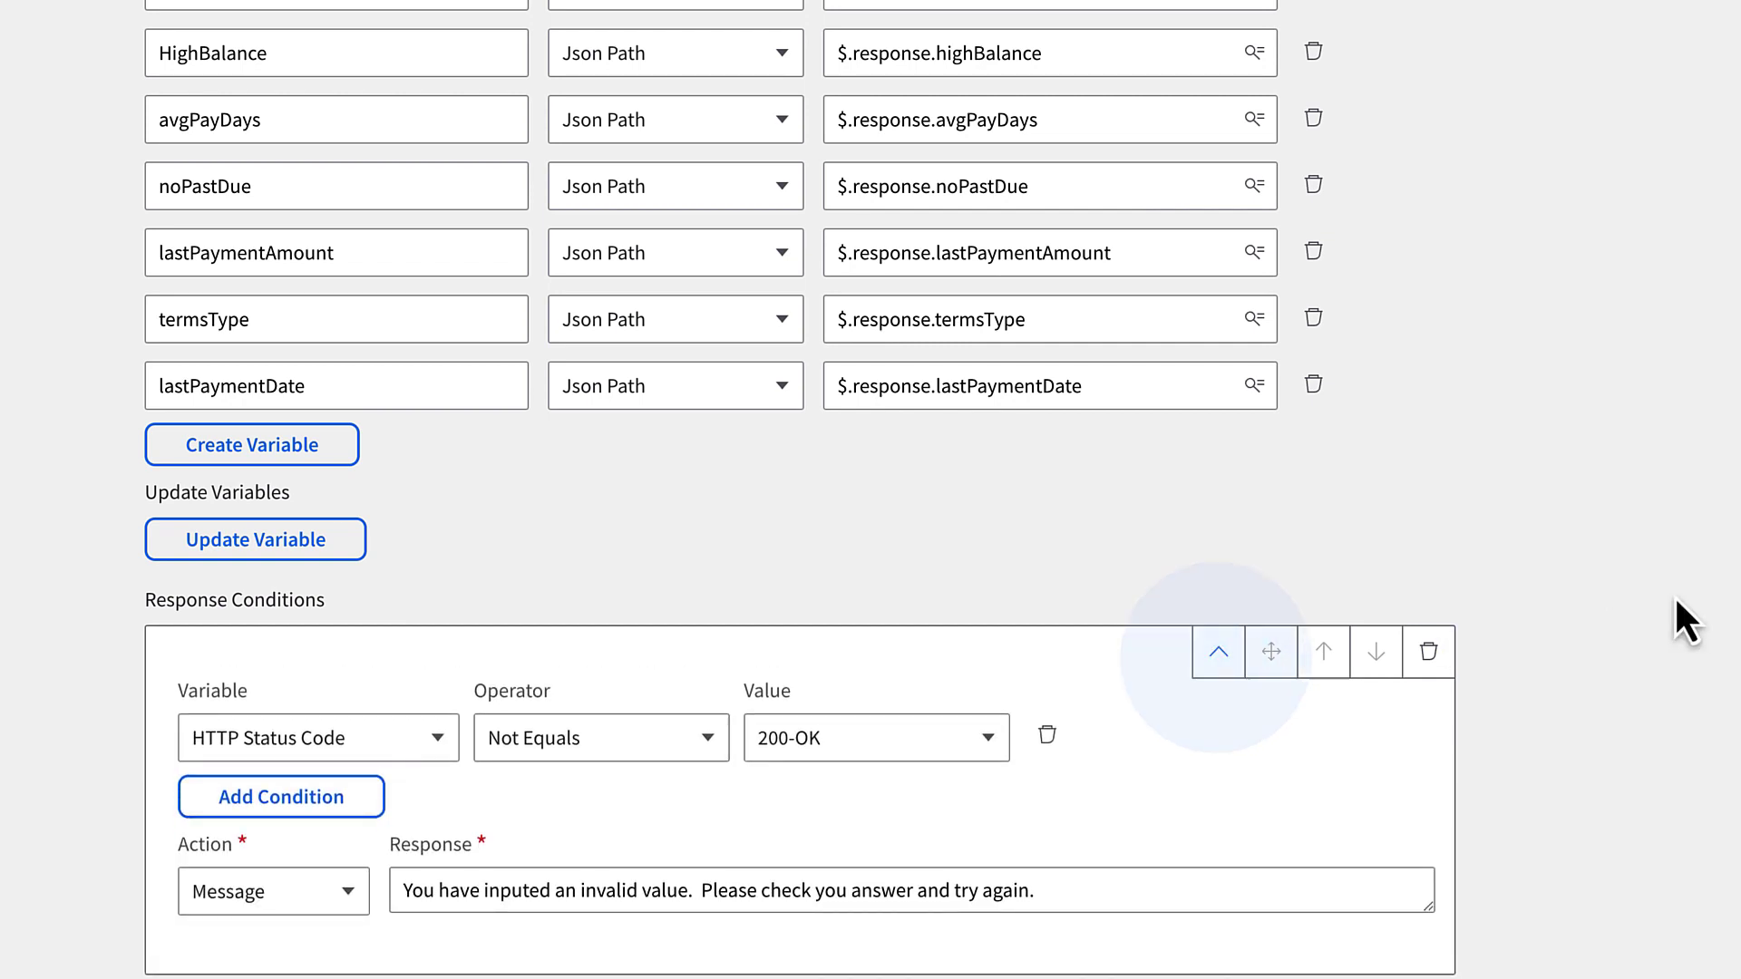
scroll(1680, 591, "down", 2)
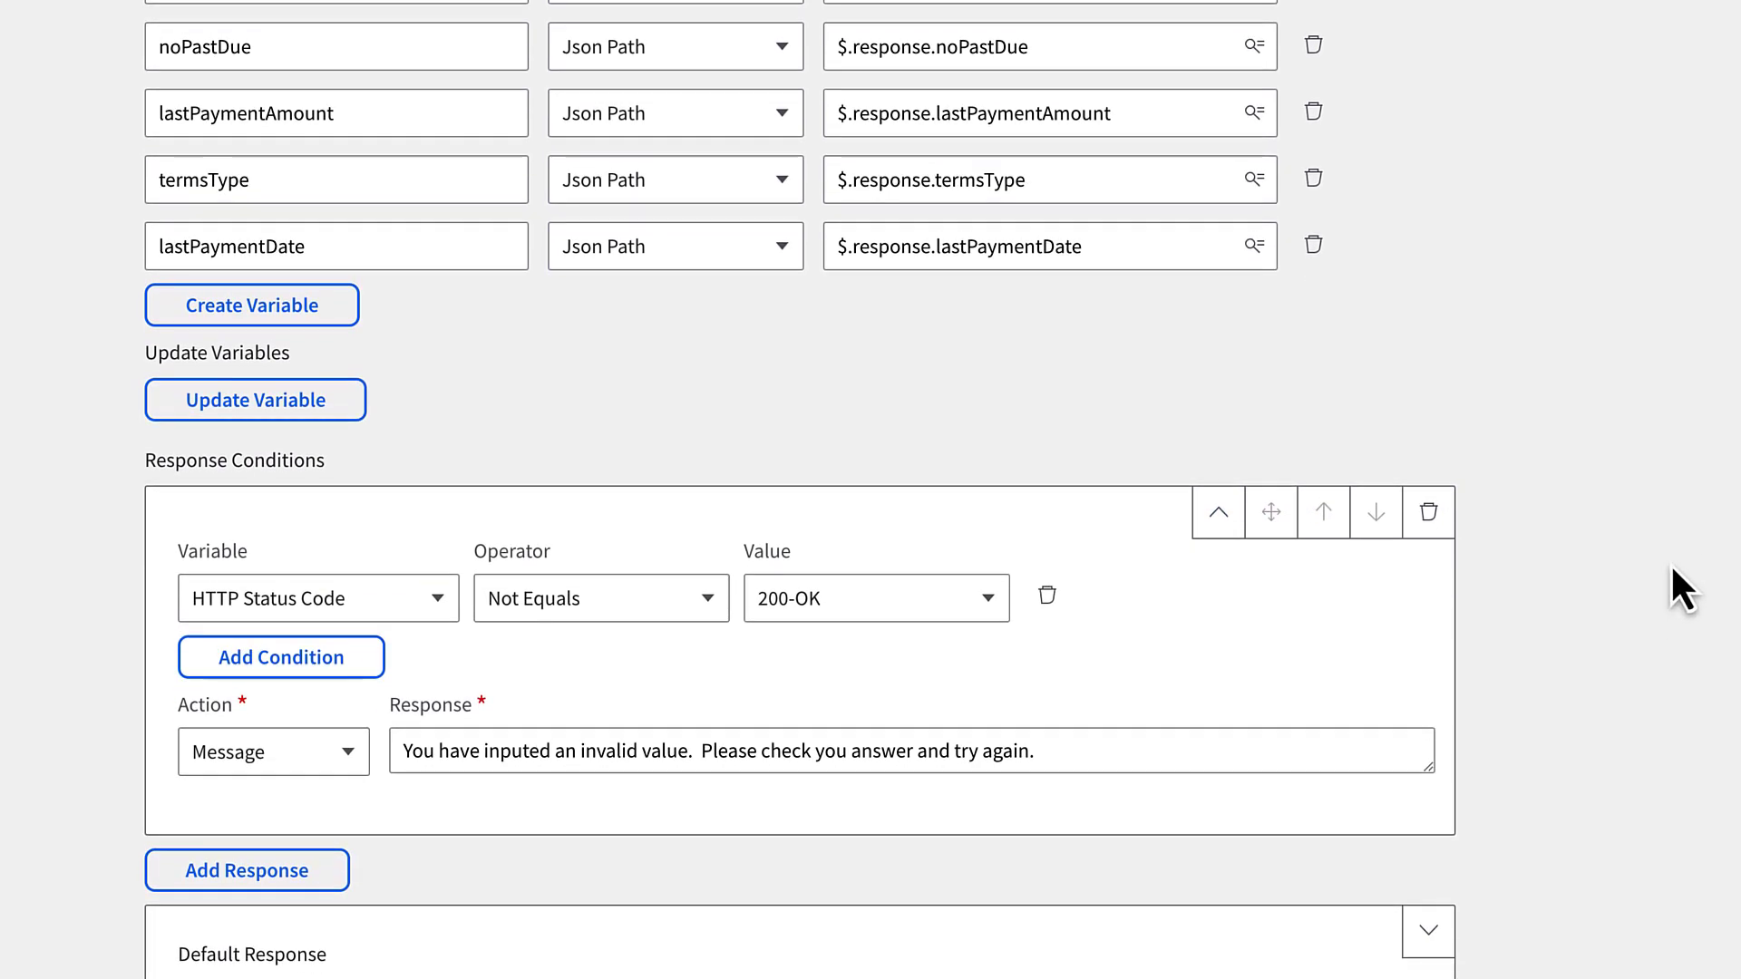
left_click(441, 609)
left_click(442, 609)
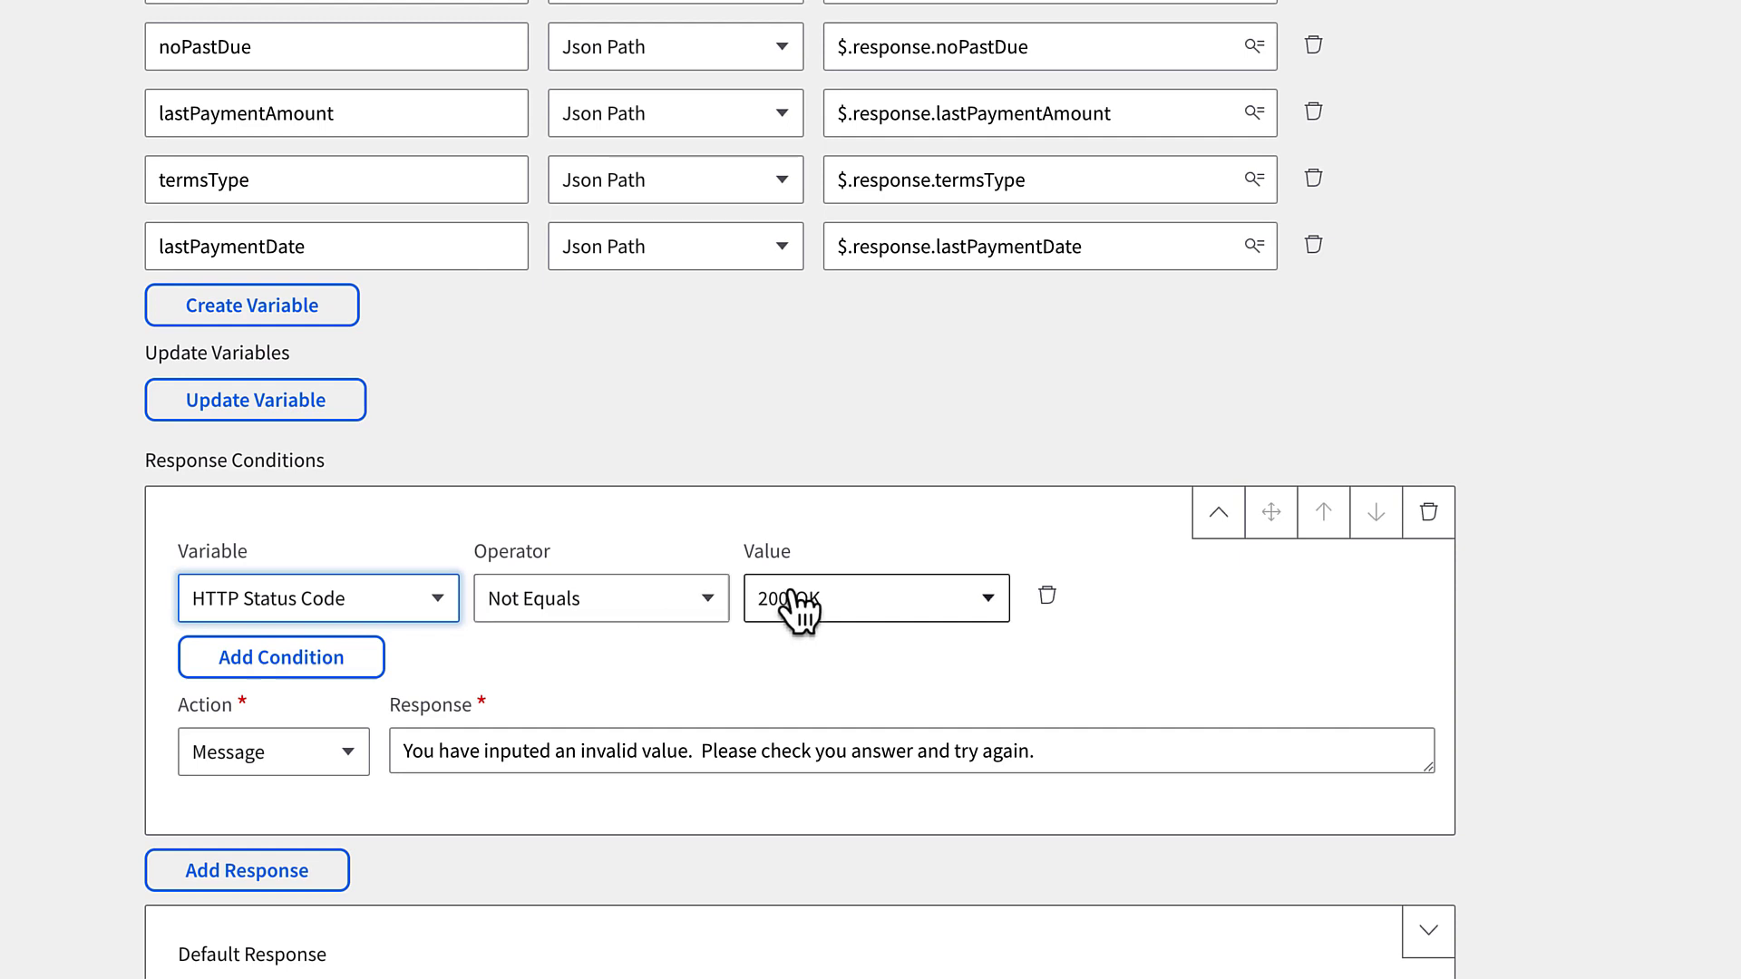
left_click(996, 609)
left_click(988, 594)
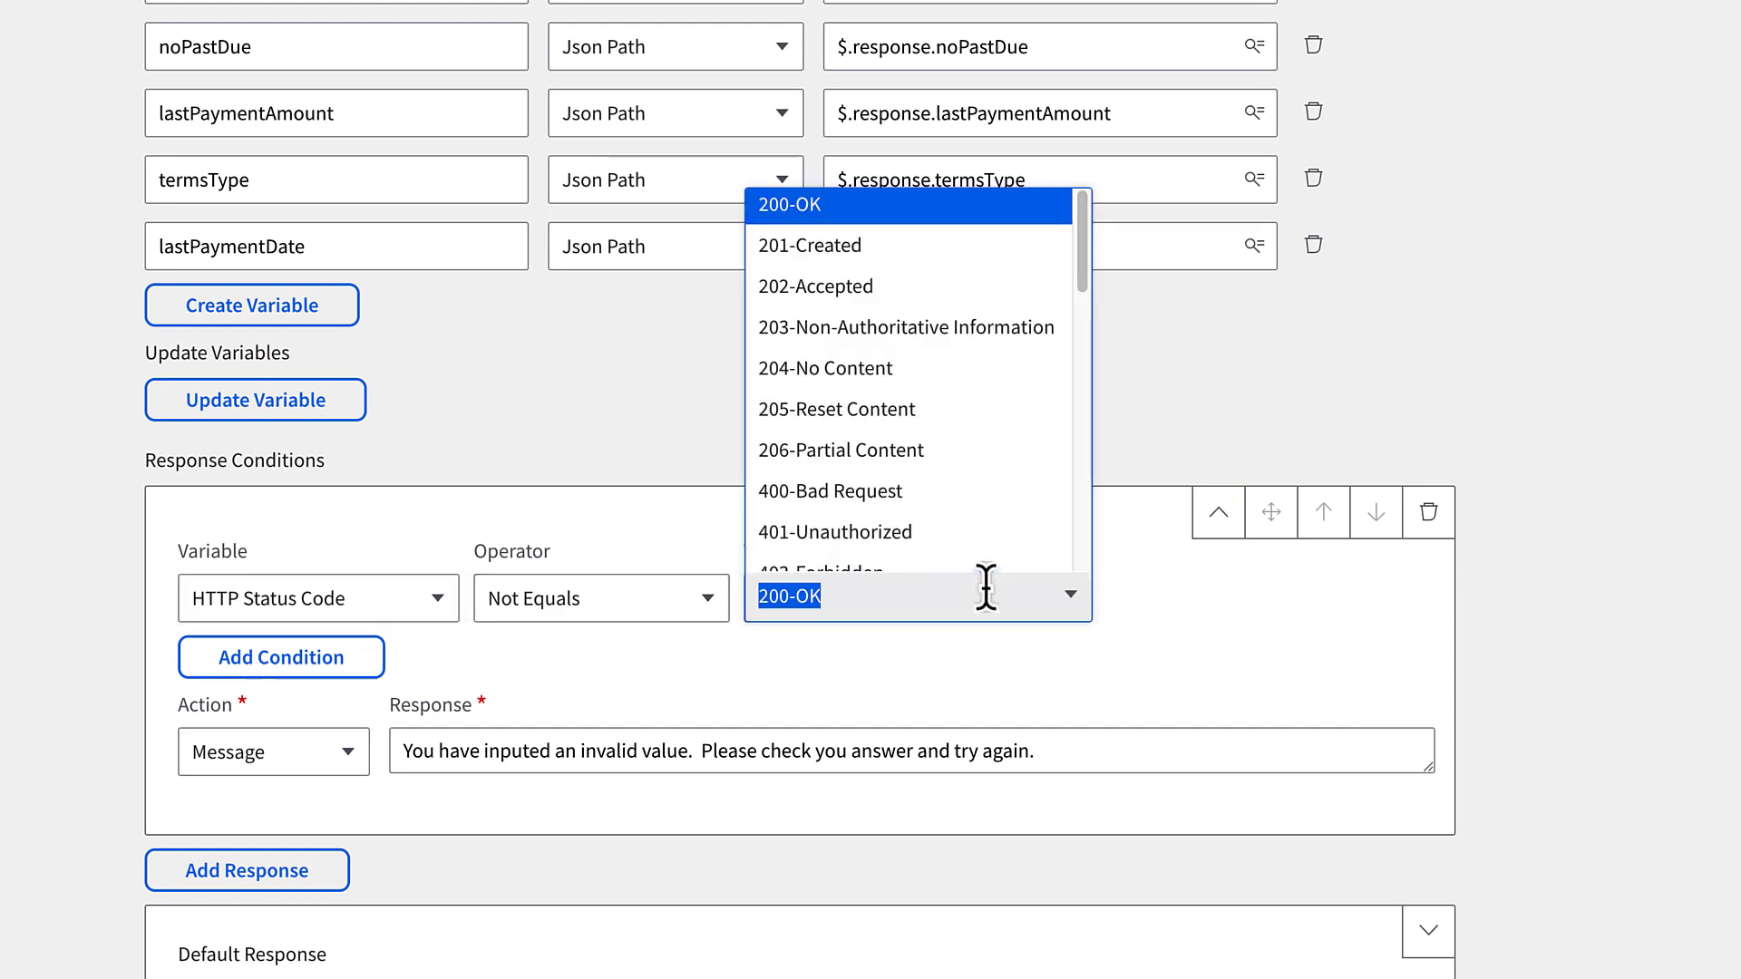
left_click(887, 210)
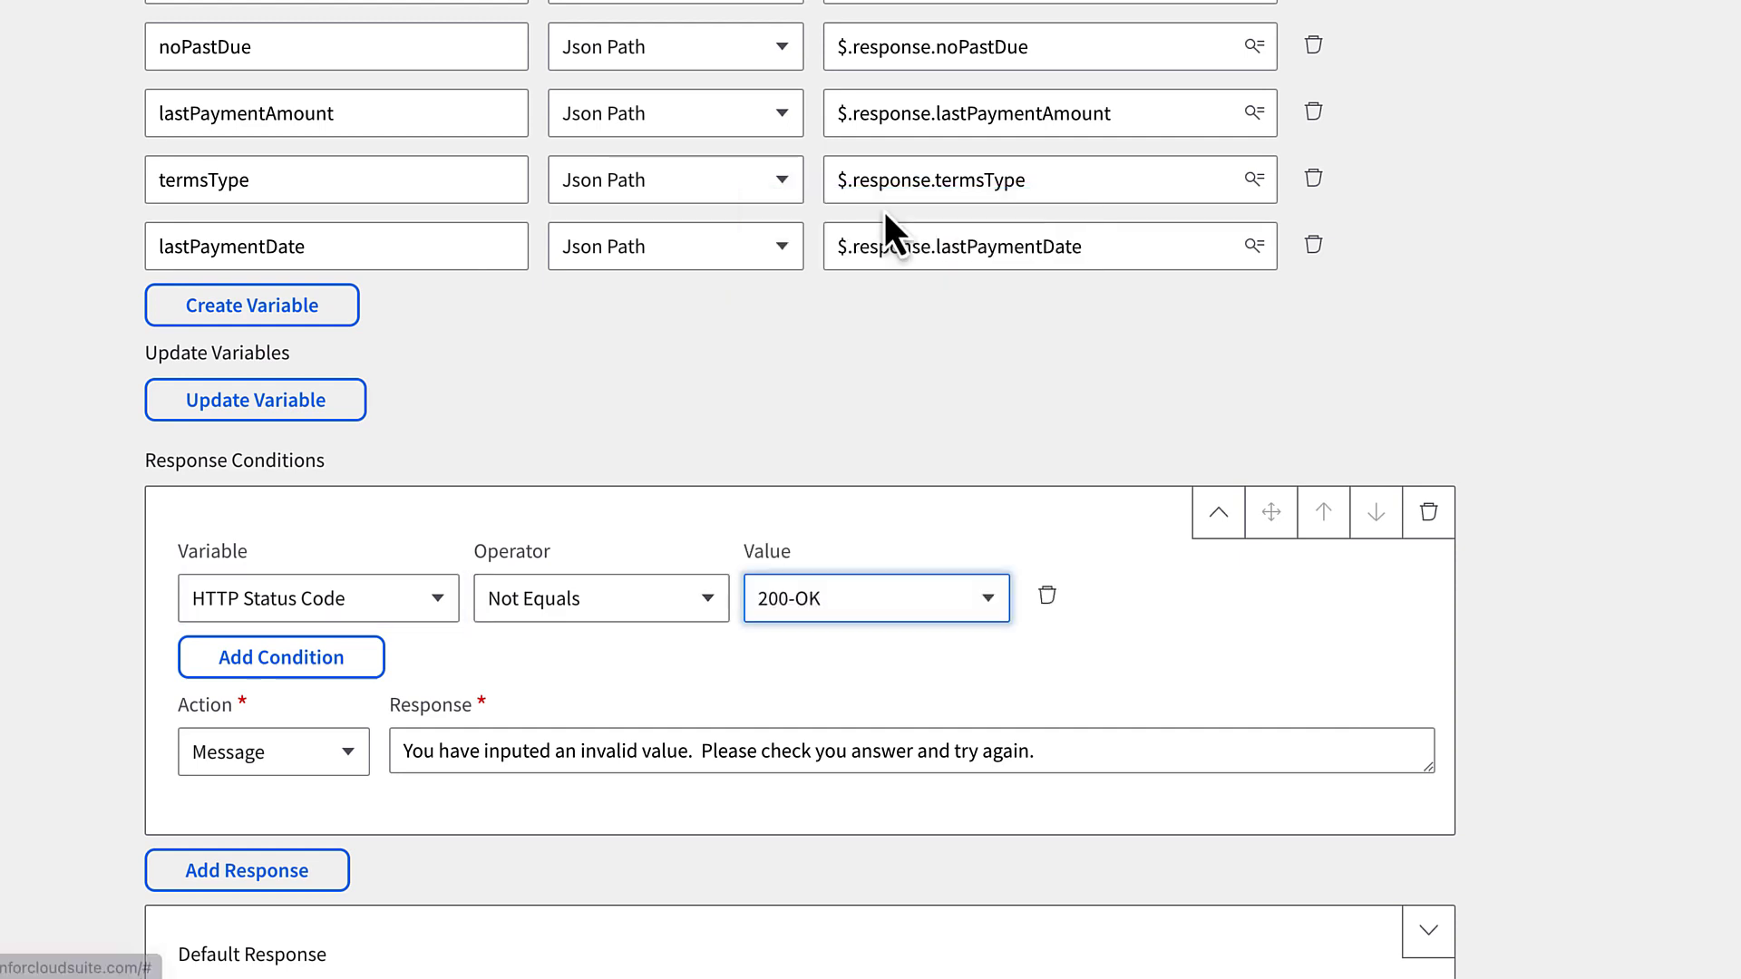
left_click(348, 761)
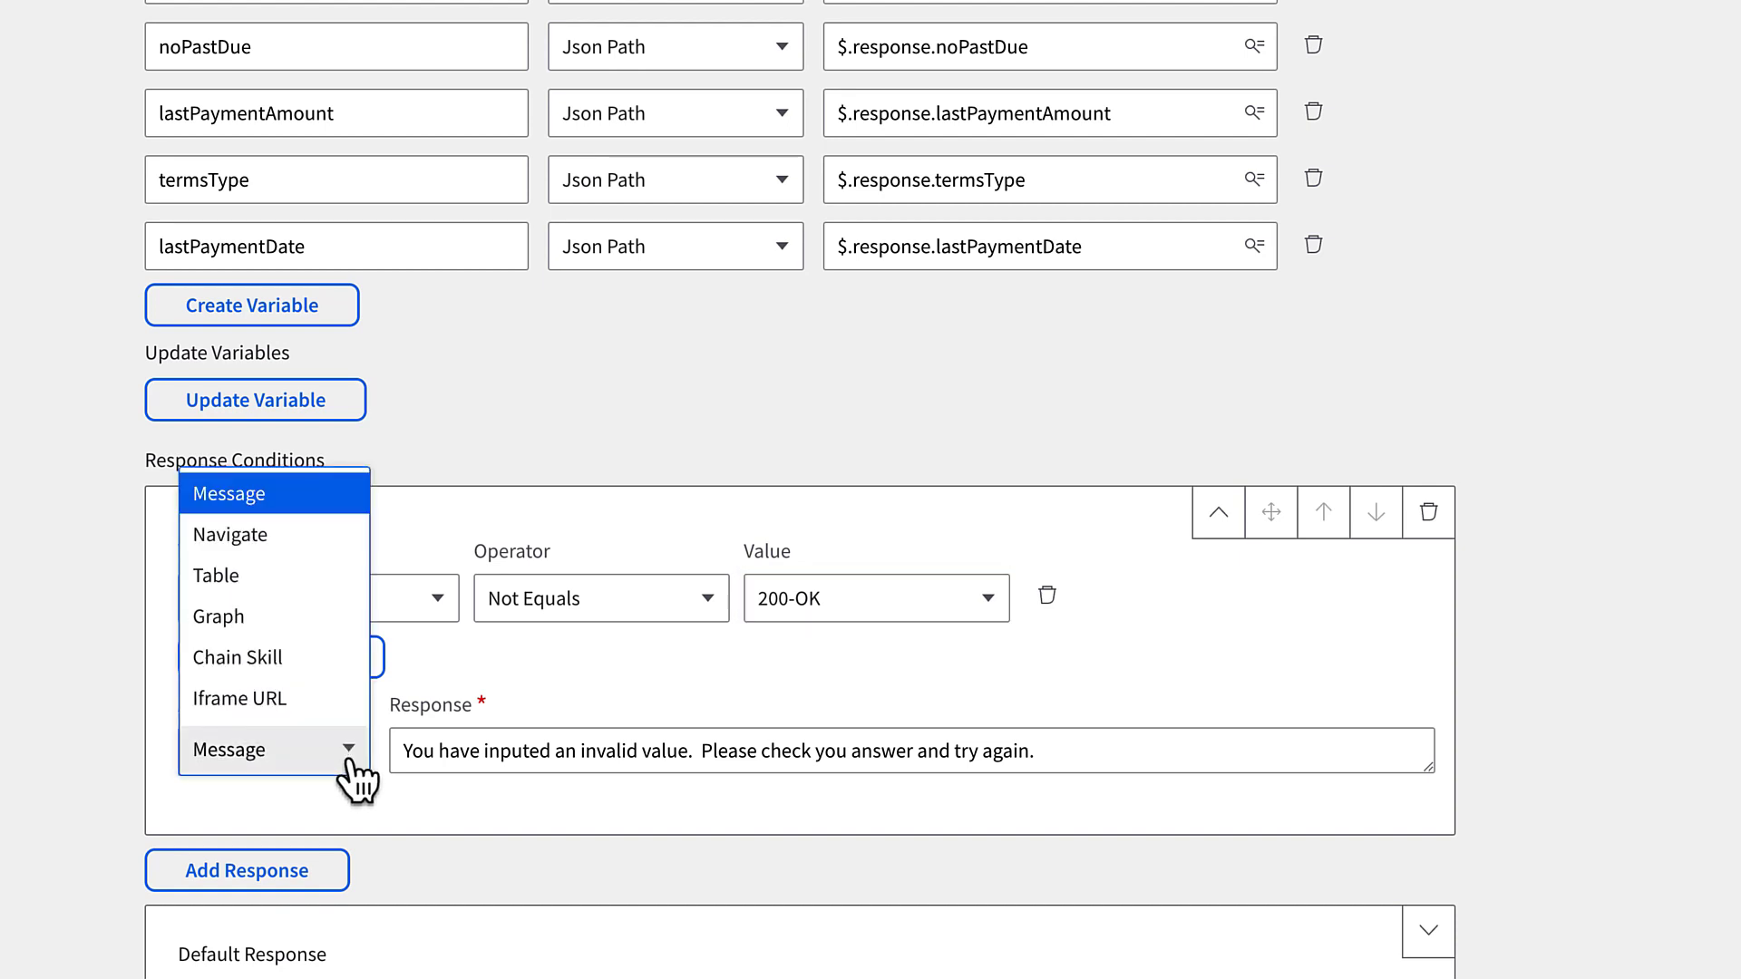
left_click(357, 771)
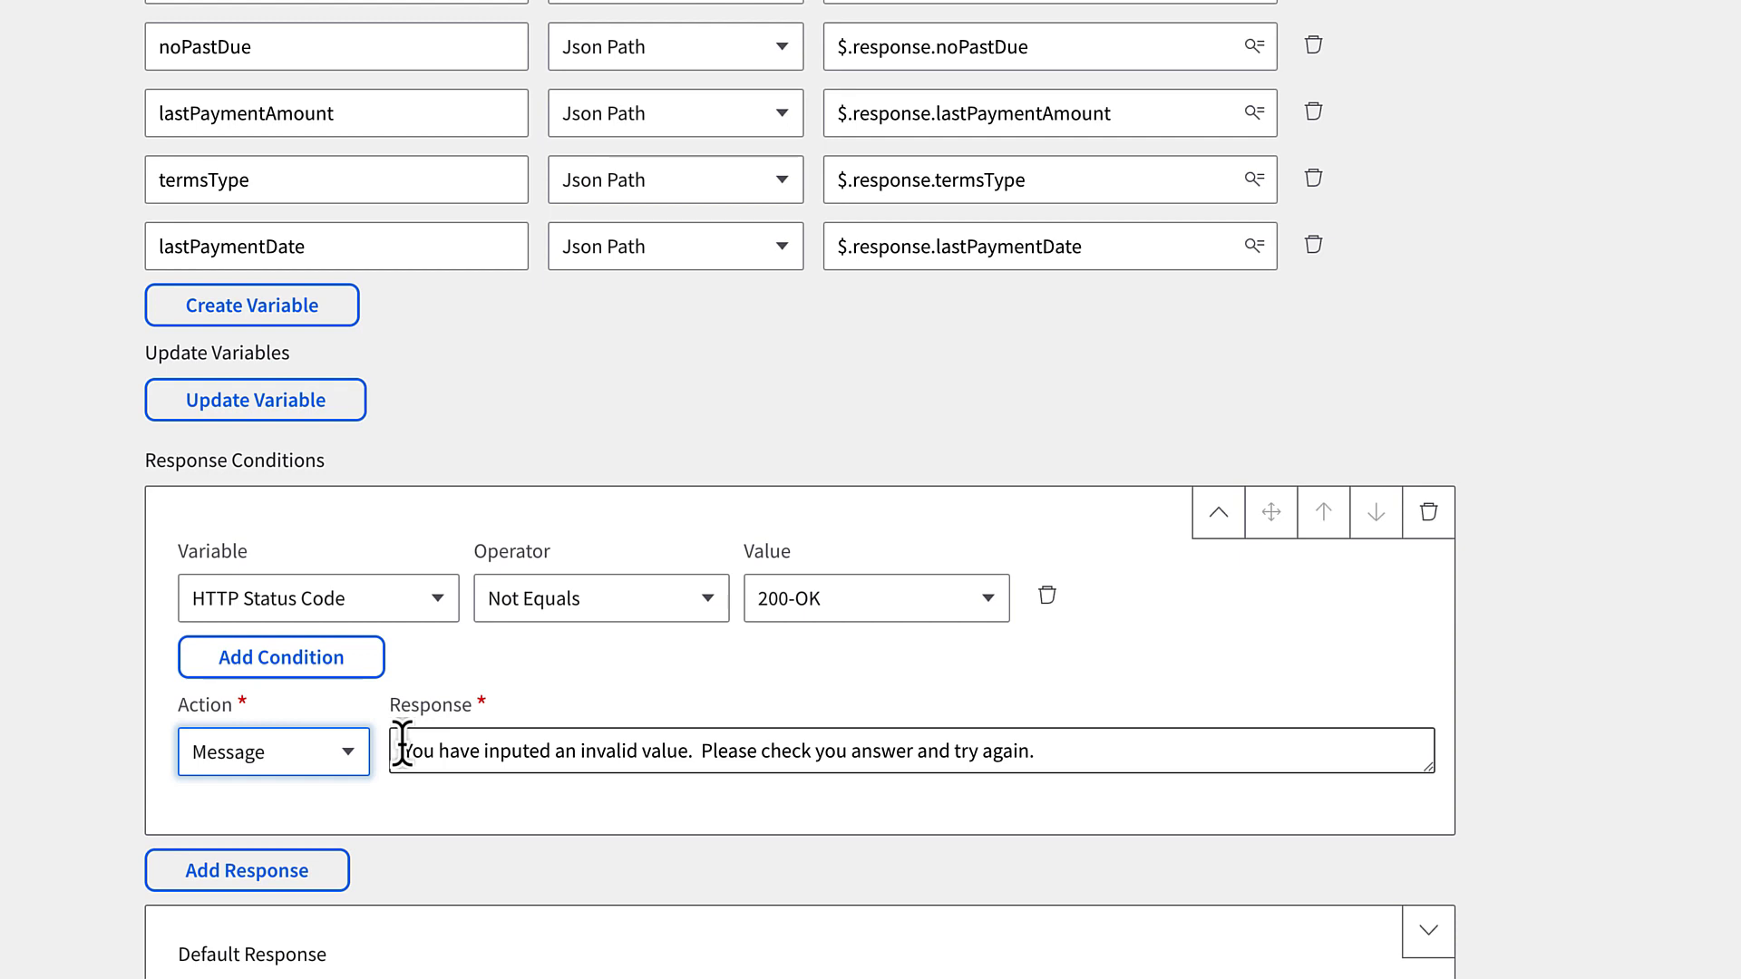
left_click_drag(401, 750, 1168, 758)
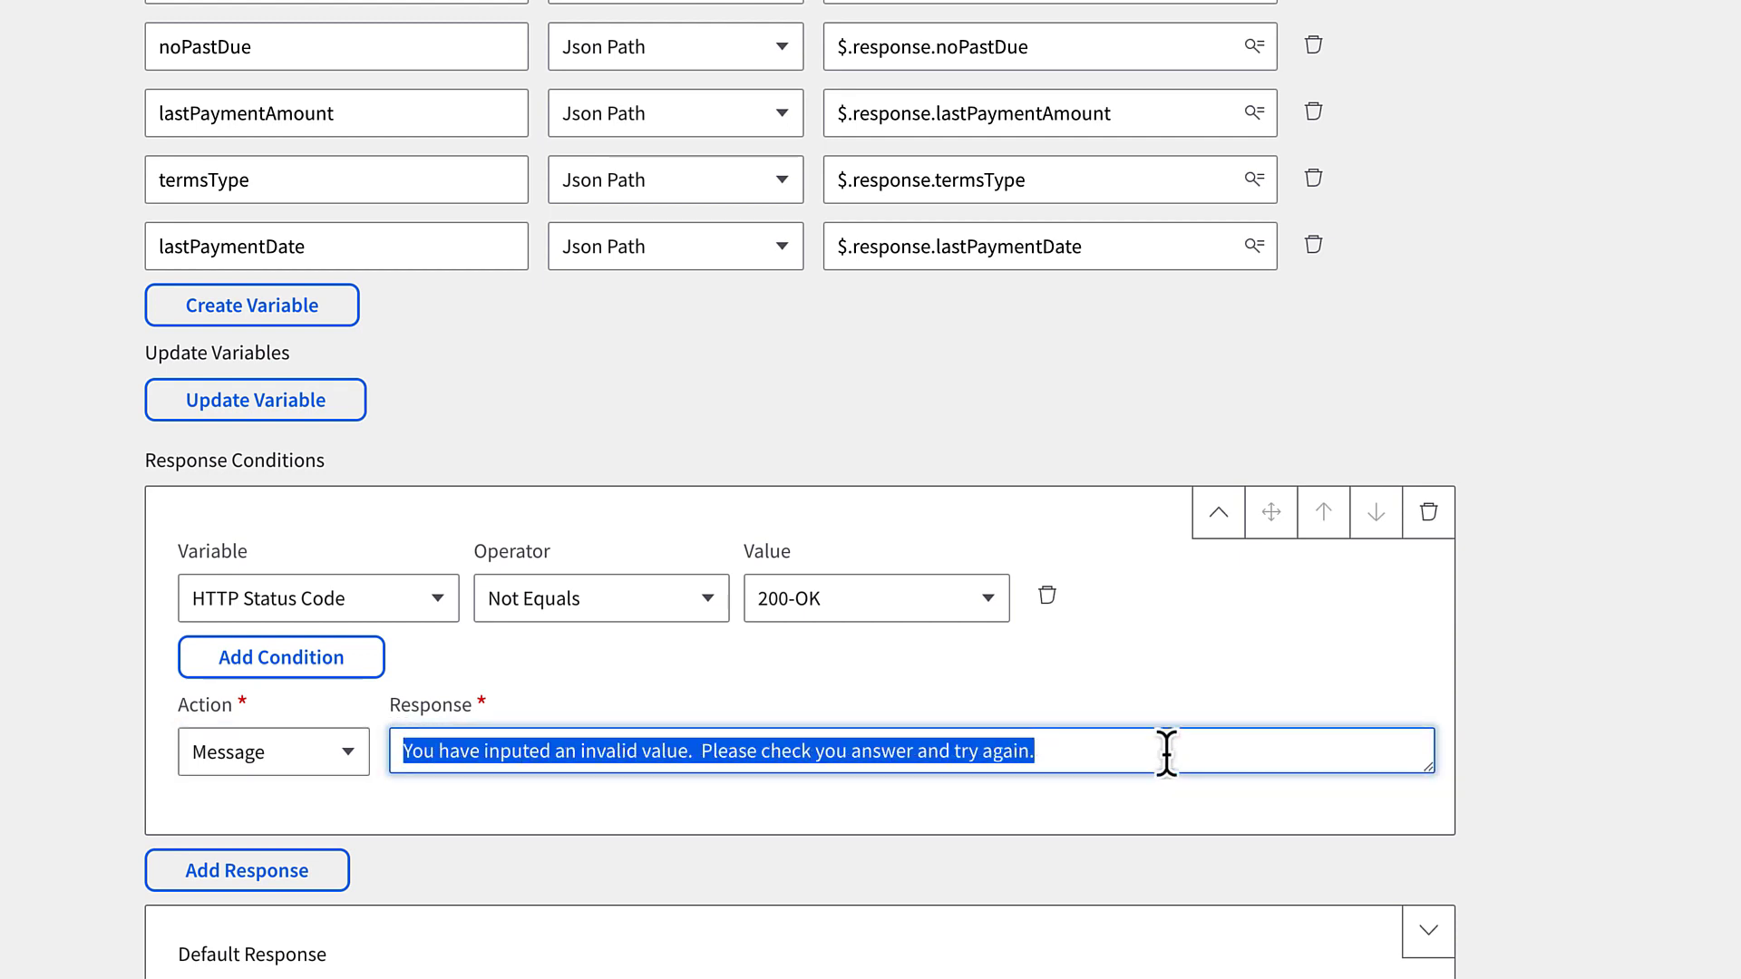
left_click(1168, 753)
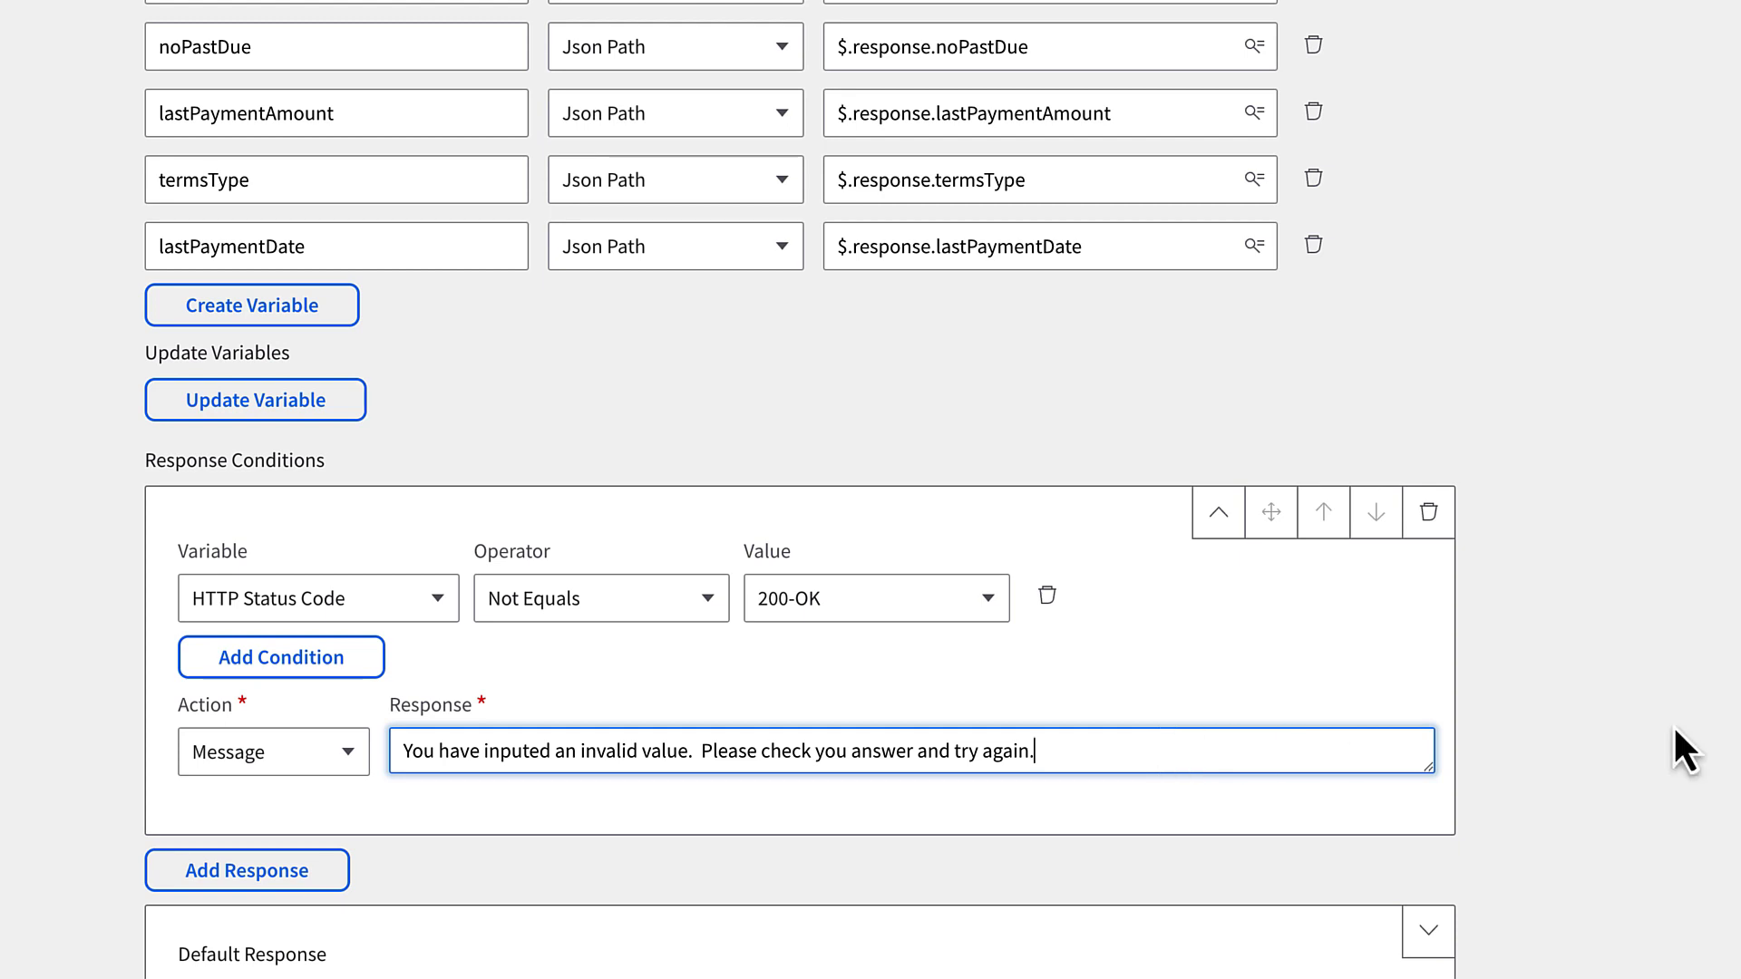
Expand the default response and add a final line reading "Last payment date" followed by the lastPaymentDate variable in braces.
scroll(1723, 709, "down", 2)
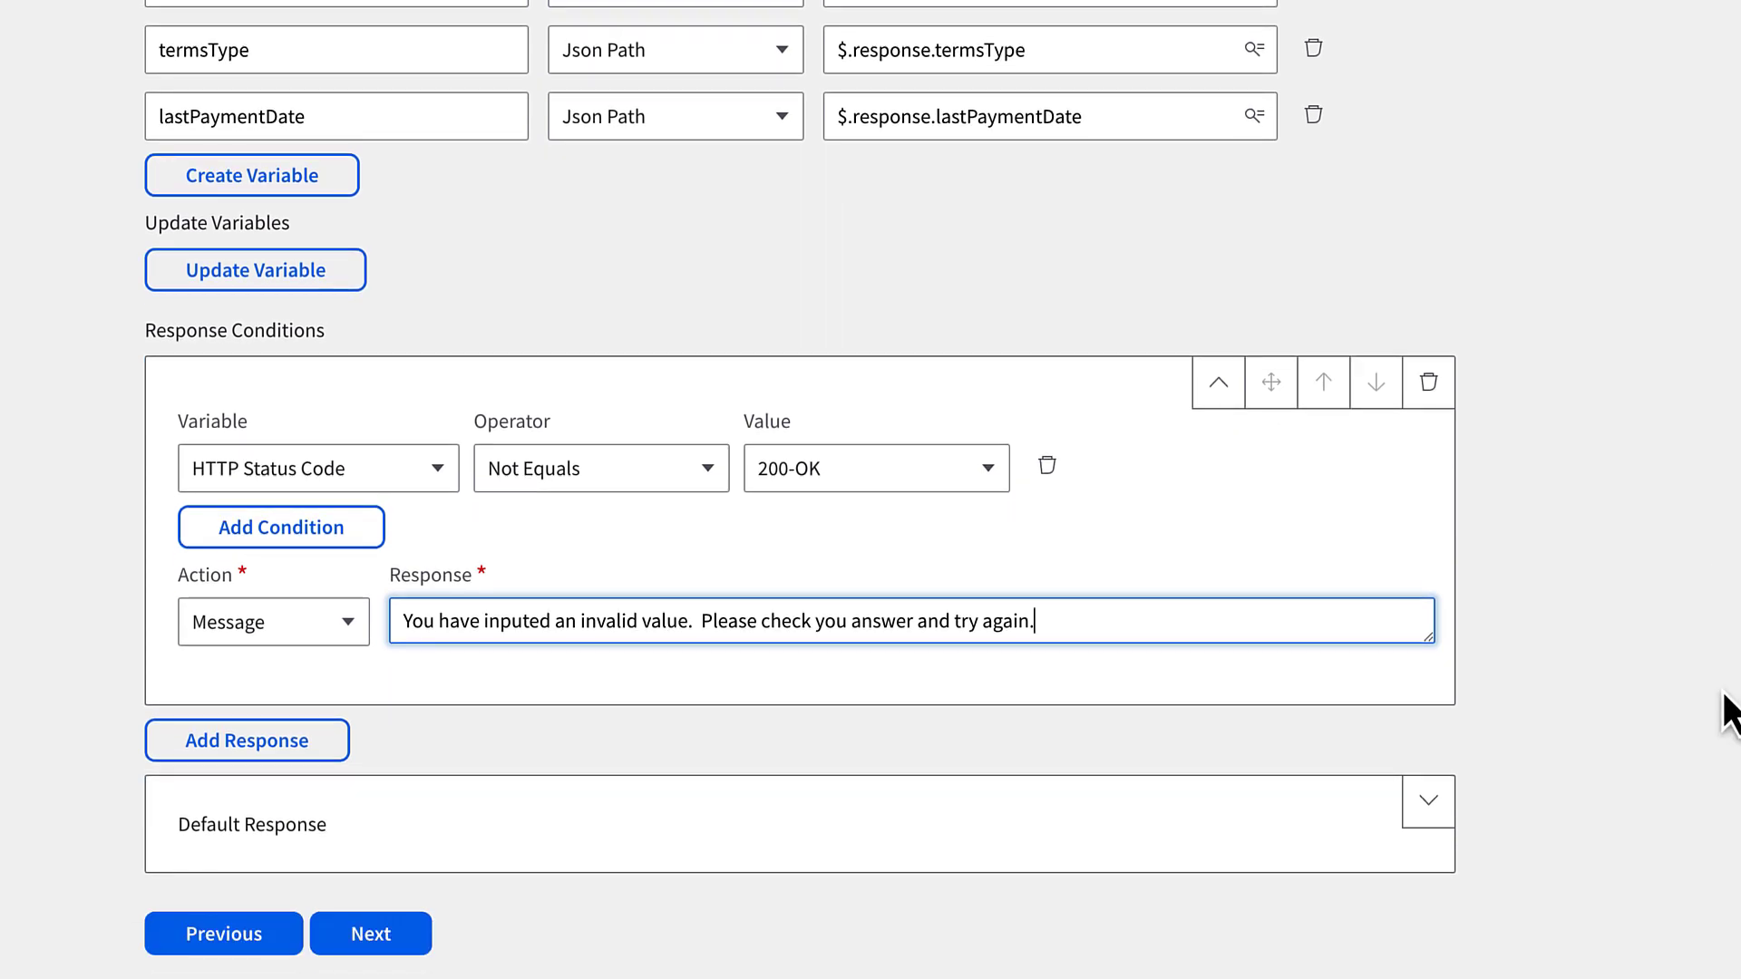
left_click(1425, 807)
scroll(1620, 711, "down", 4)
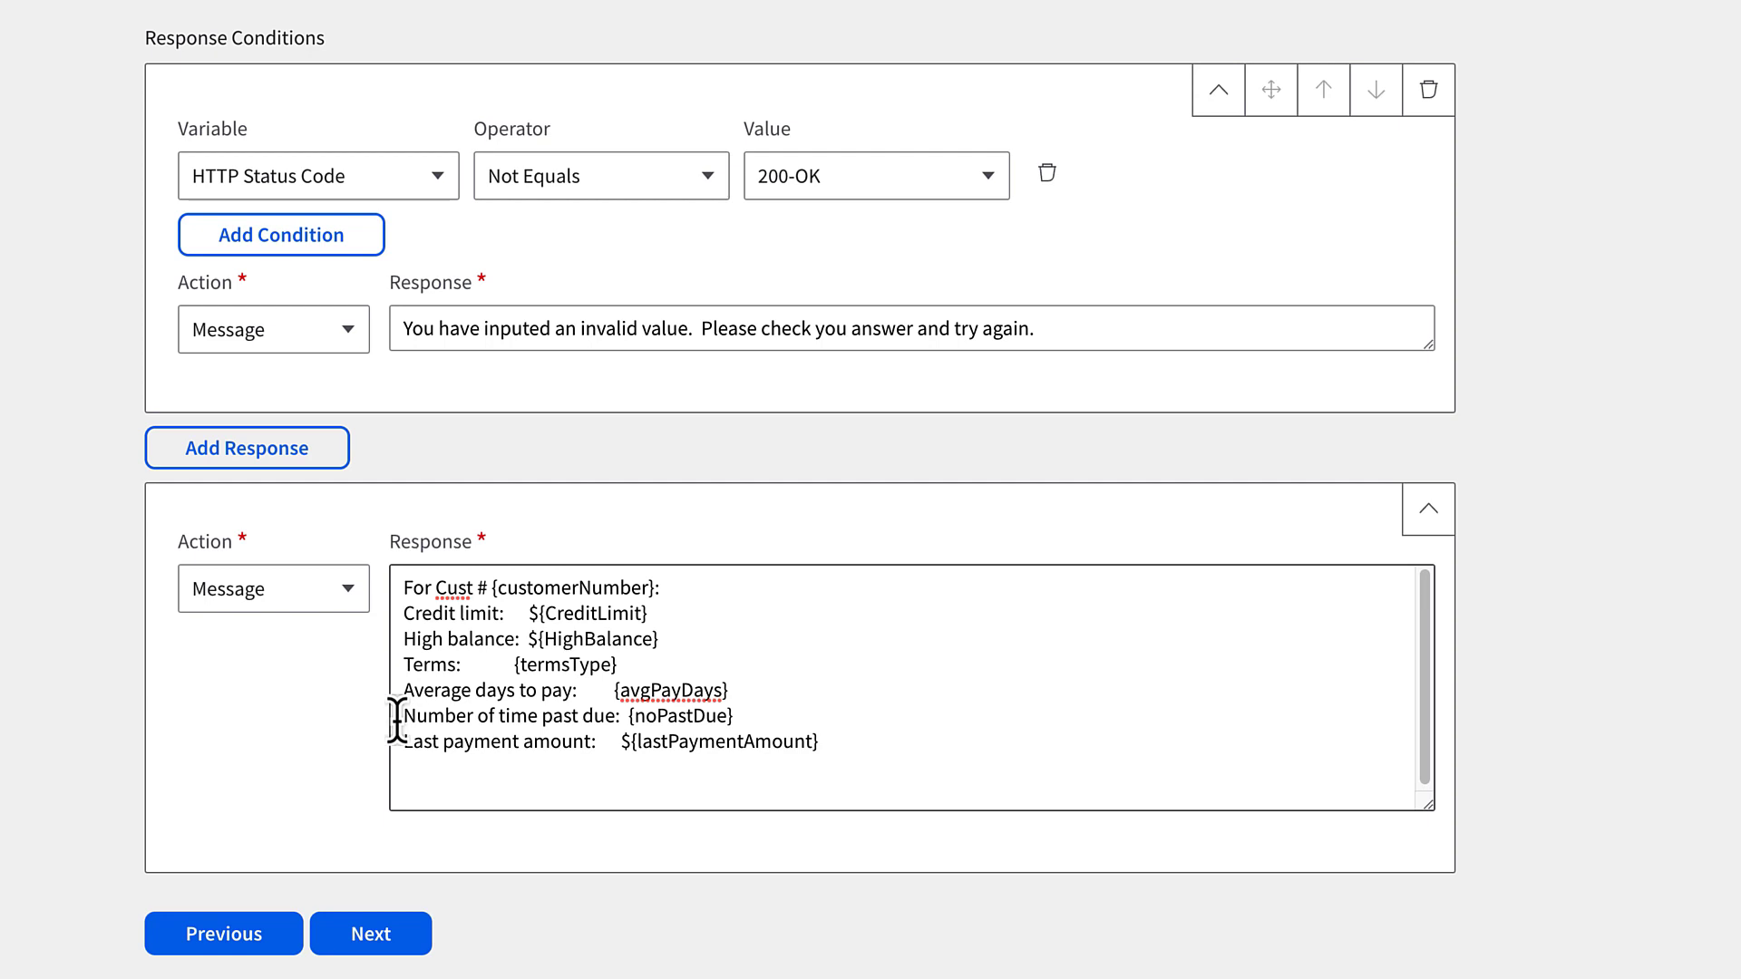
left_click(396, 766)
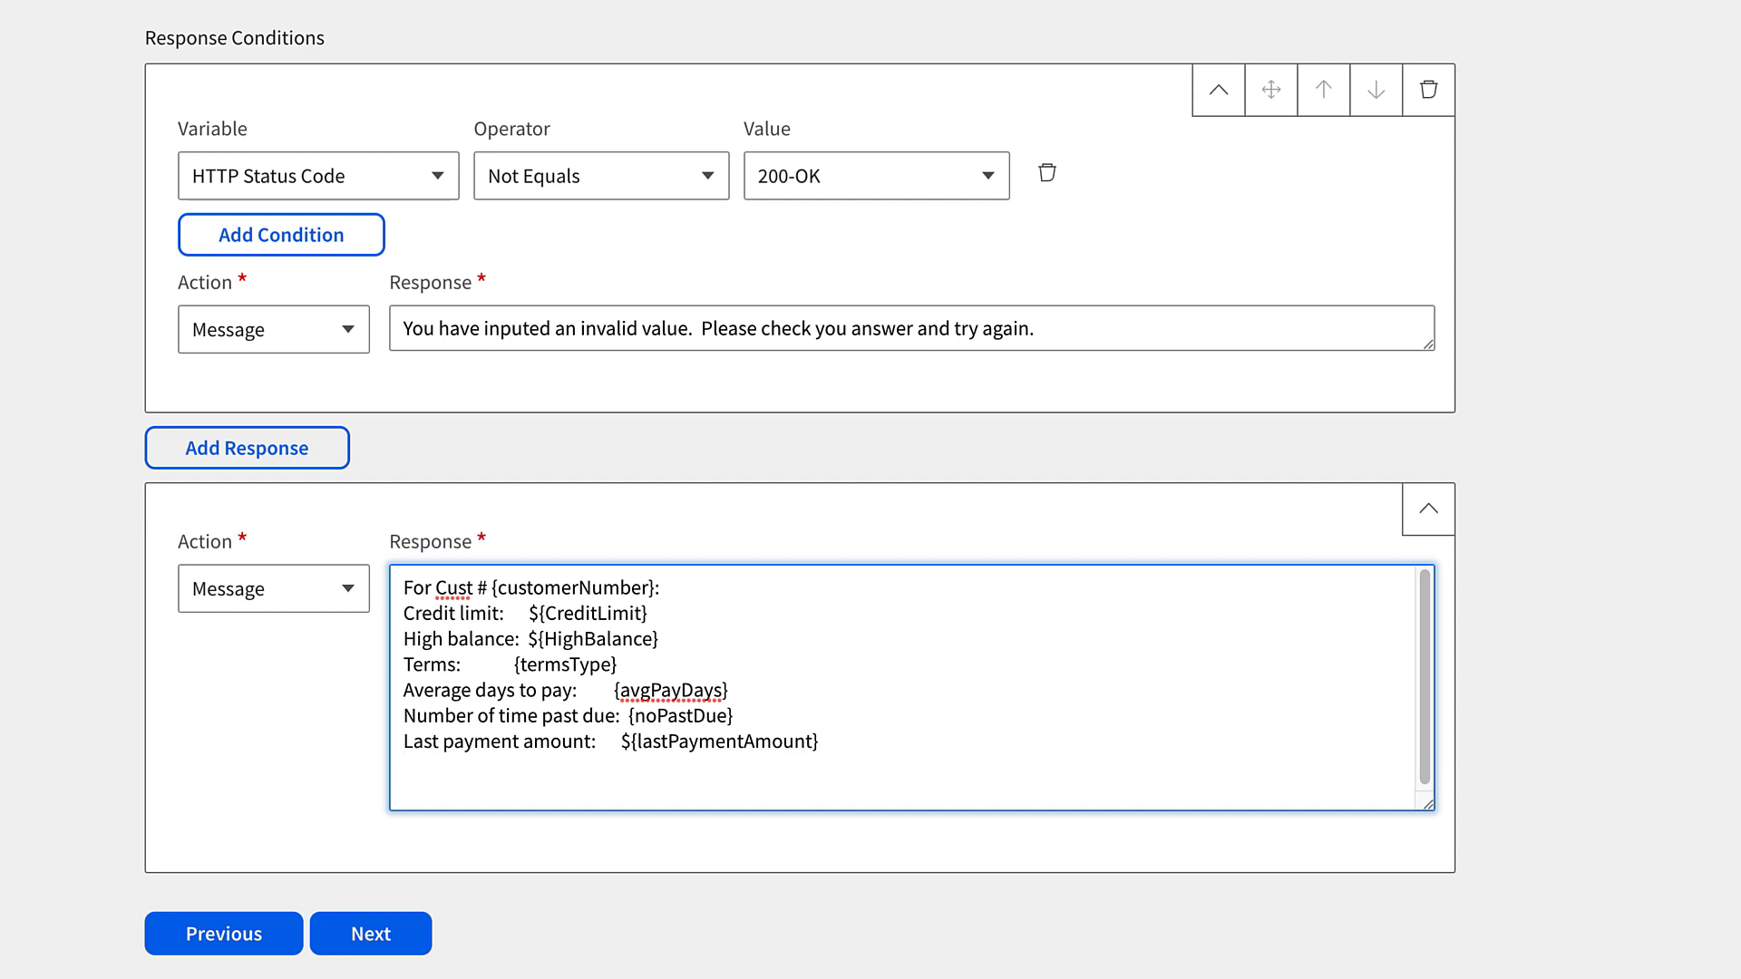
type("Last")
type("payment date")
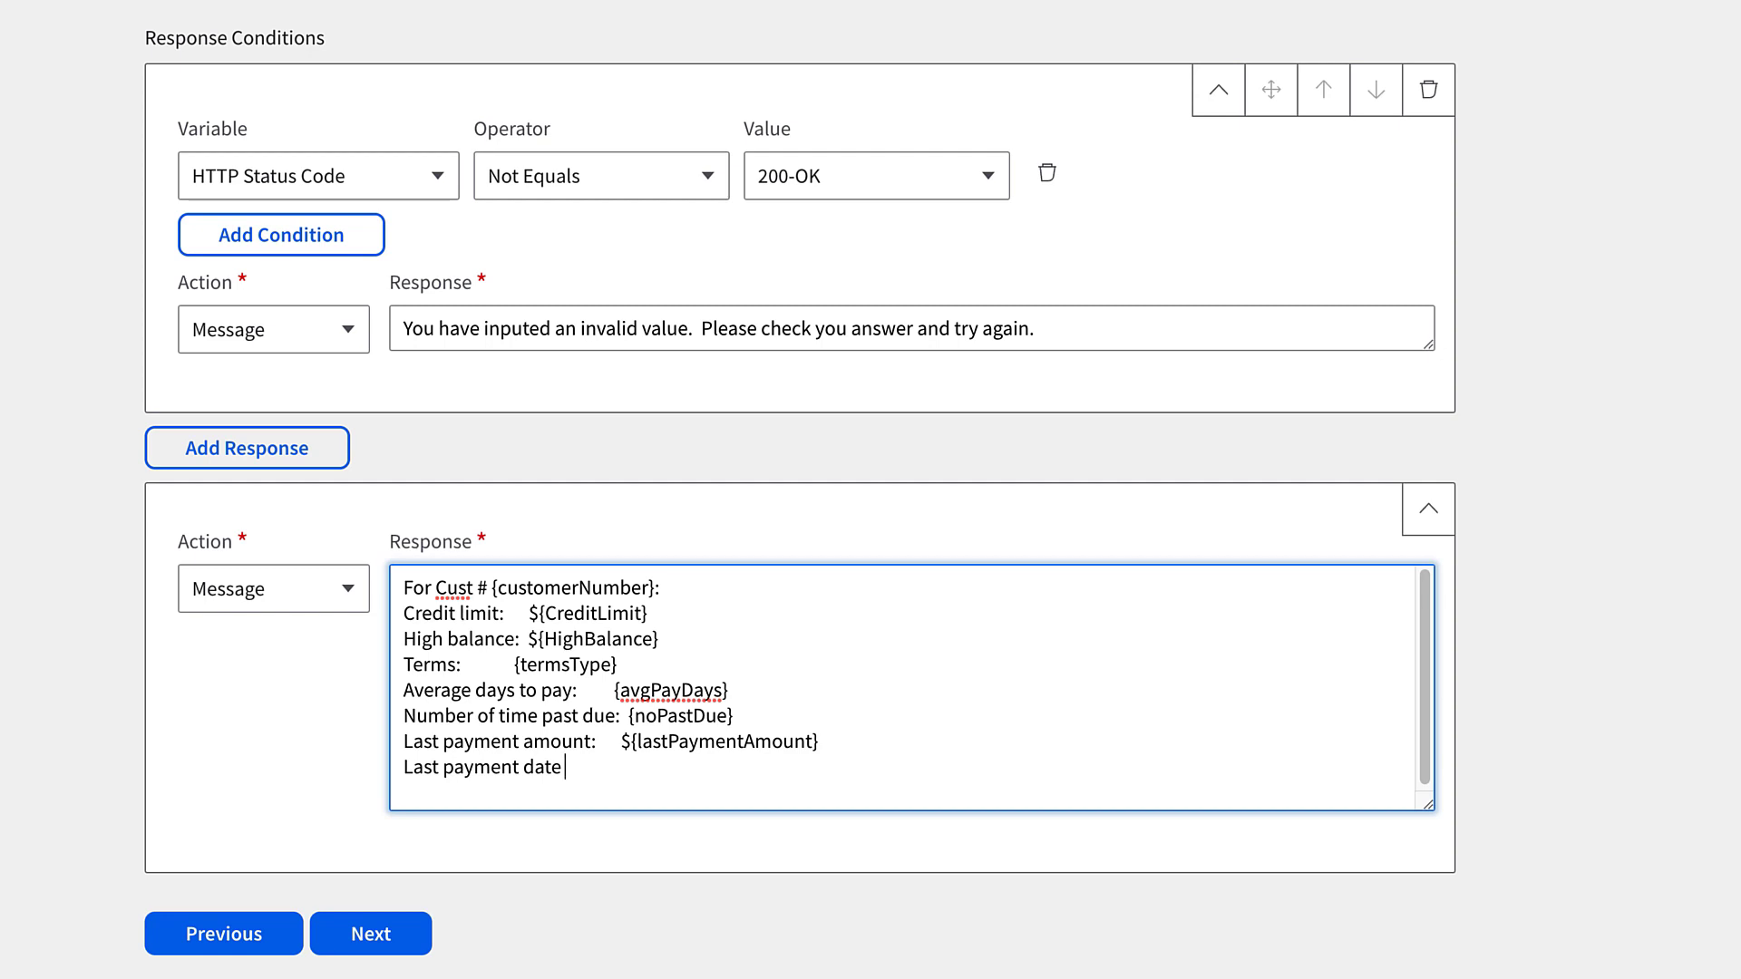
type(" {")
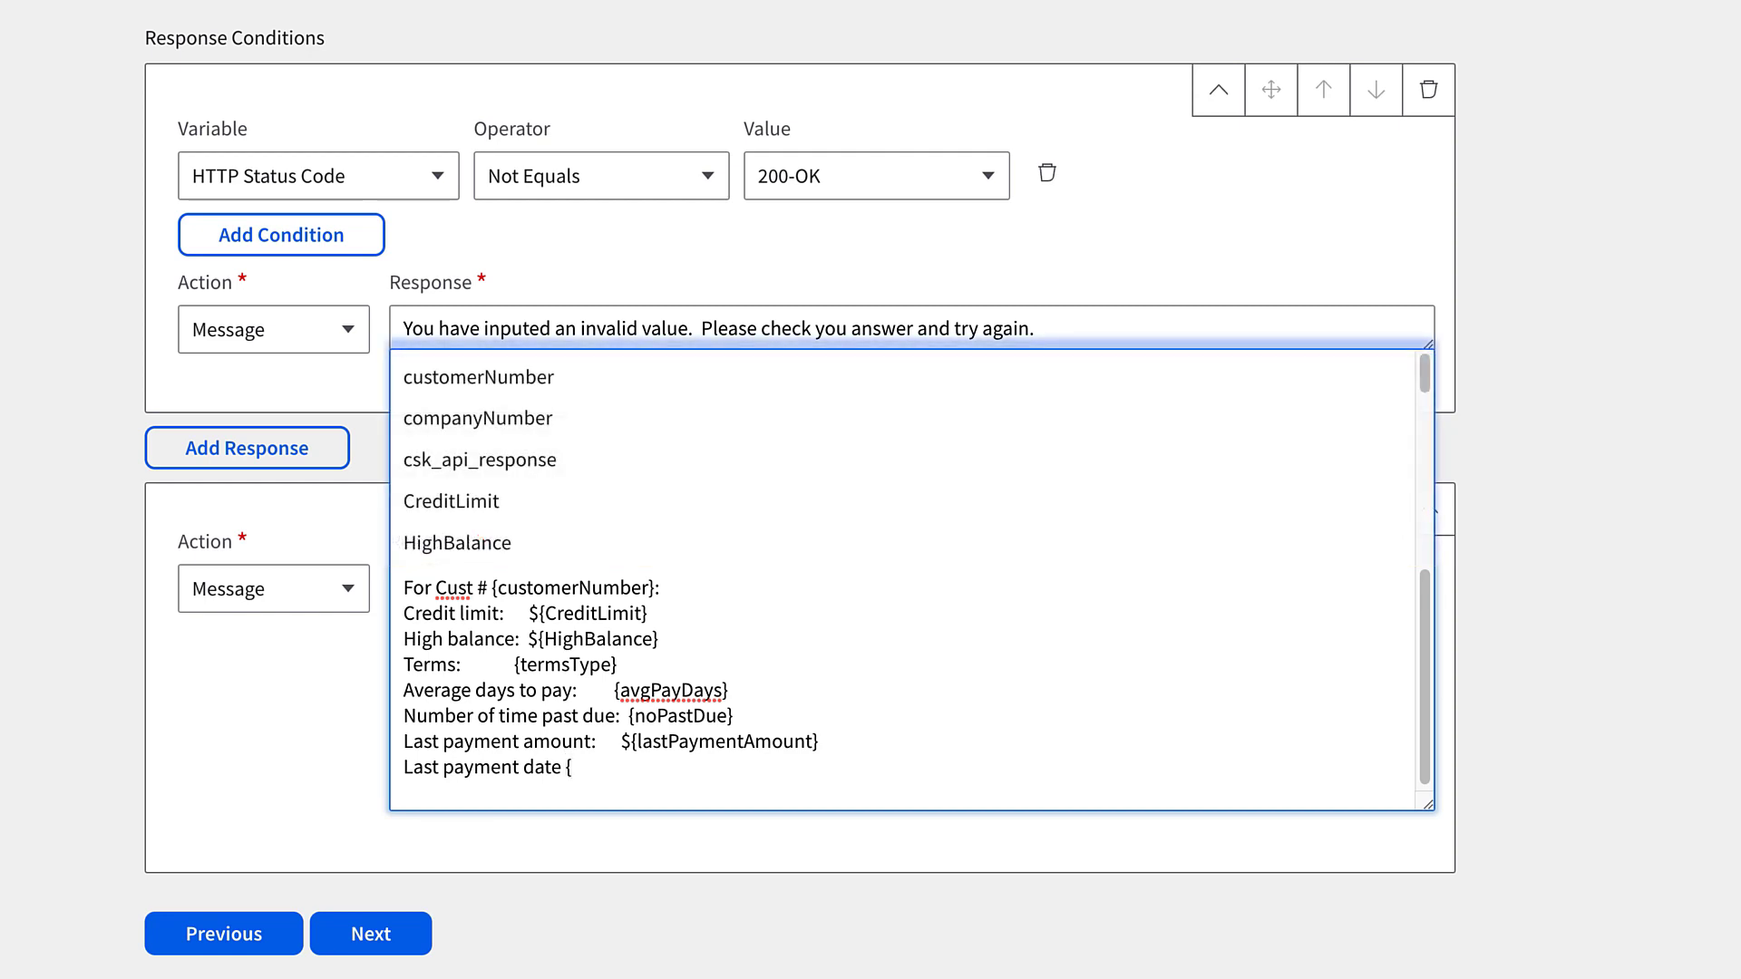
type("l")
left_click_drag(1424, 395, 1420, 453)
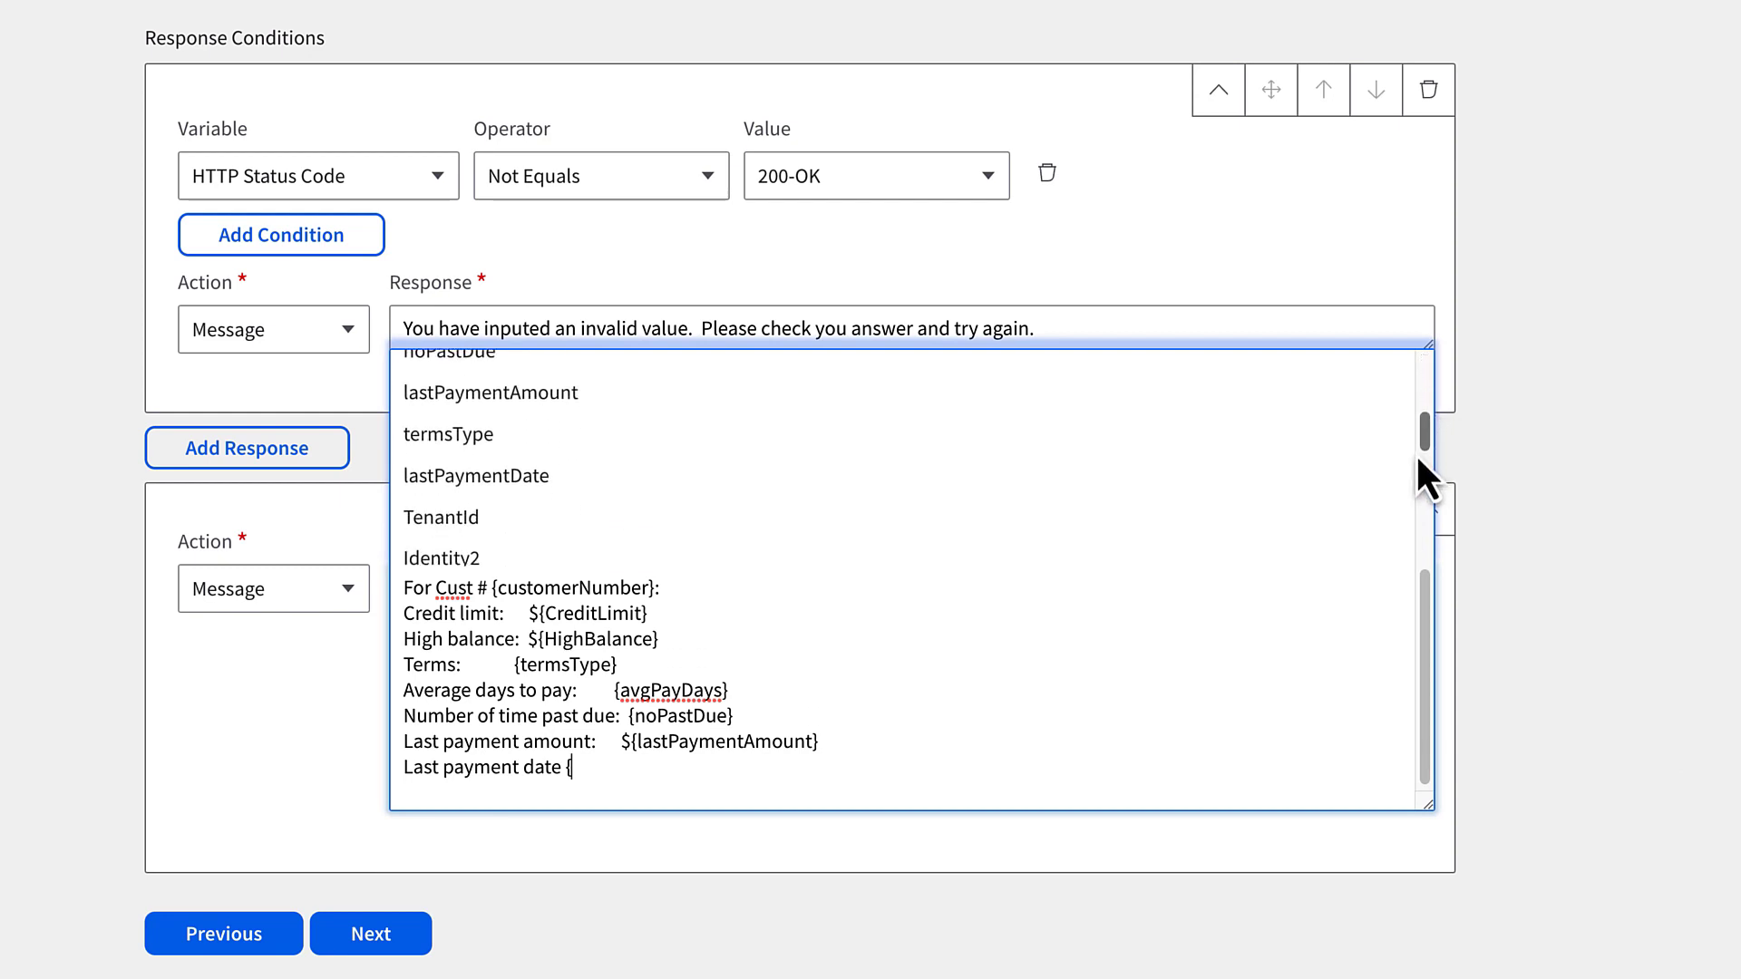
left_click(612, 469)
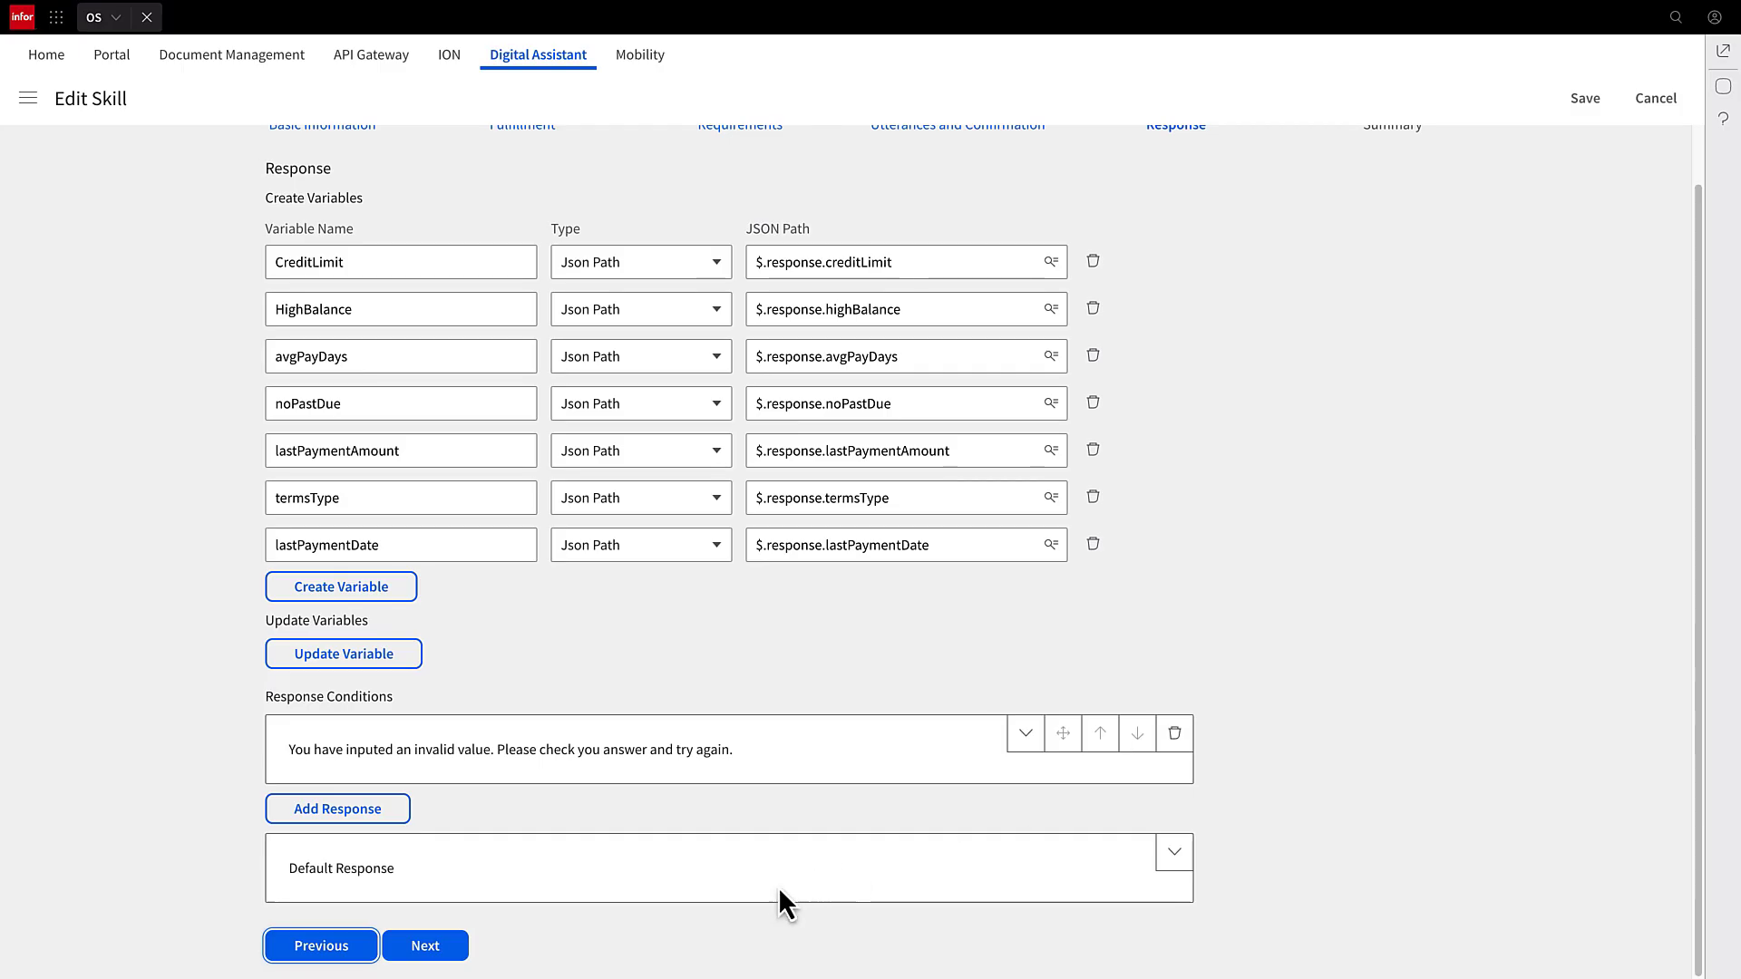
Review the skill's Summary stage as a flow diagram and save the skill.
left_click(425, 946)
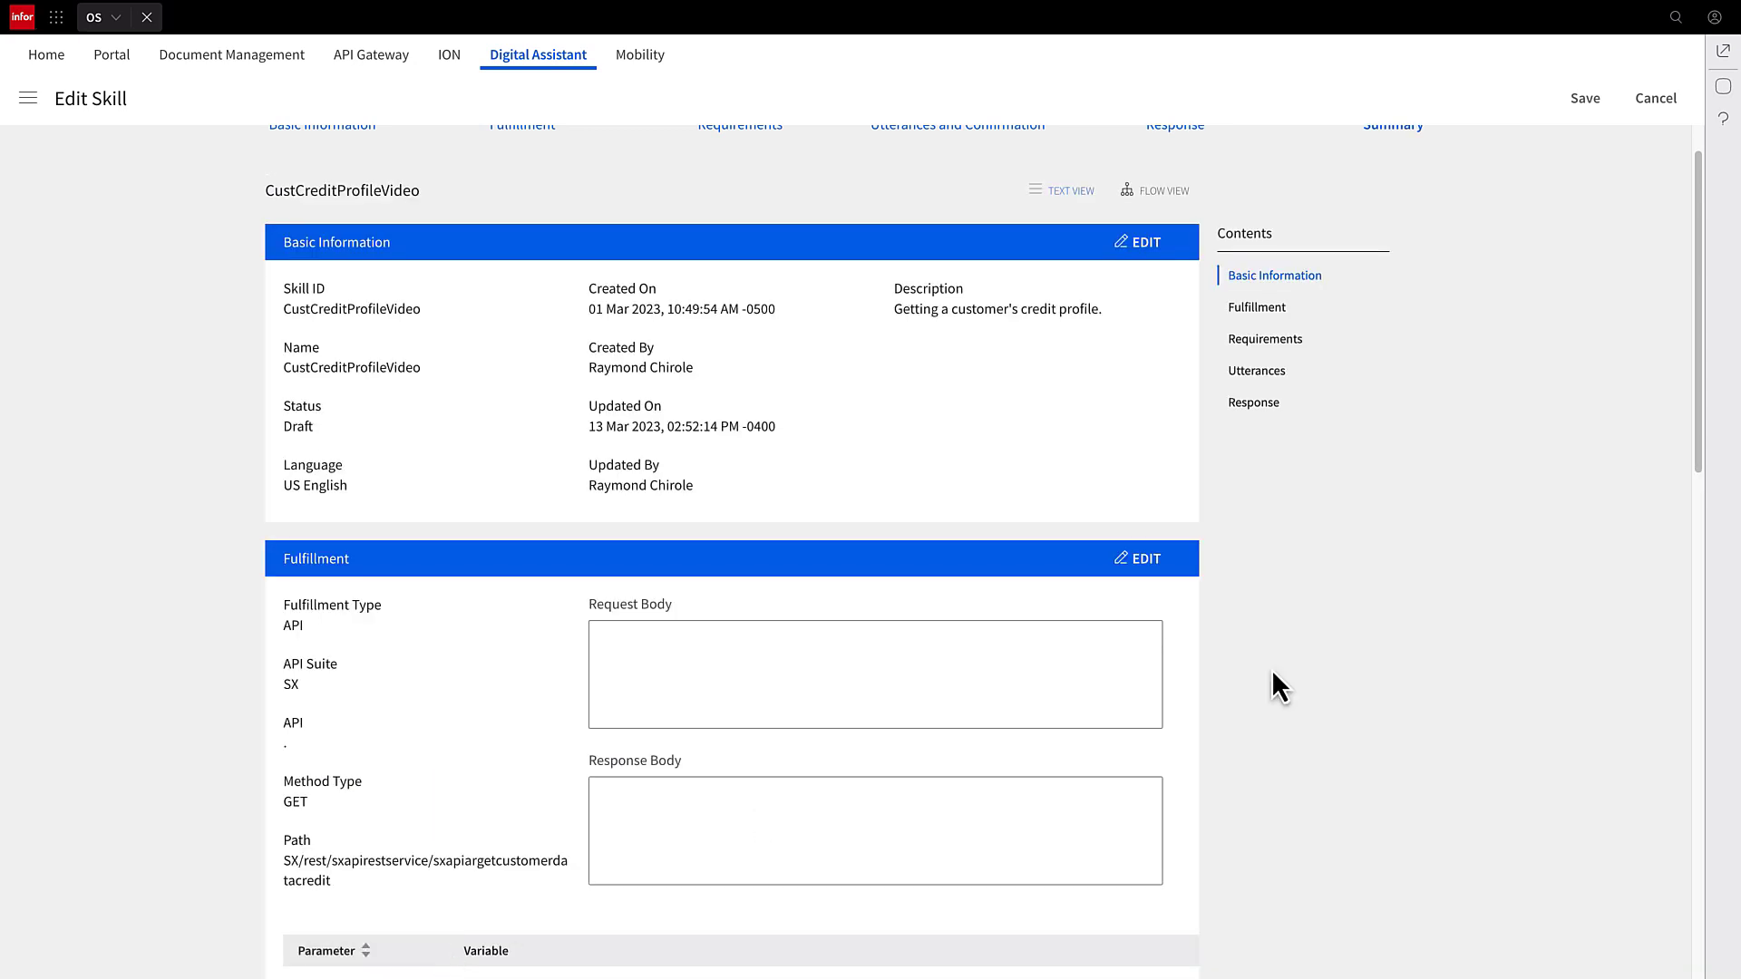
scroll(1499, 619, "up", 1)
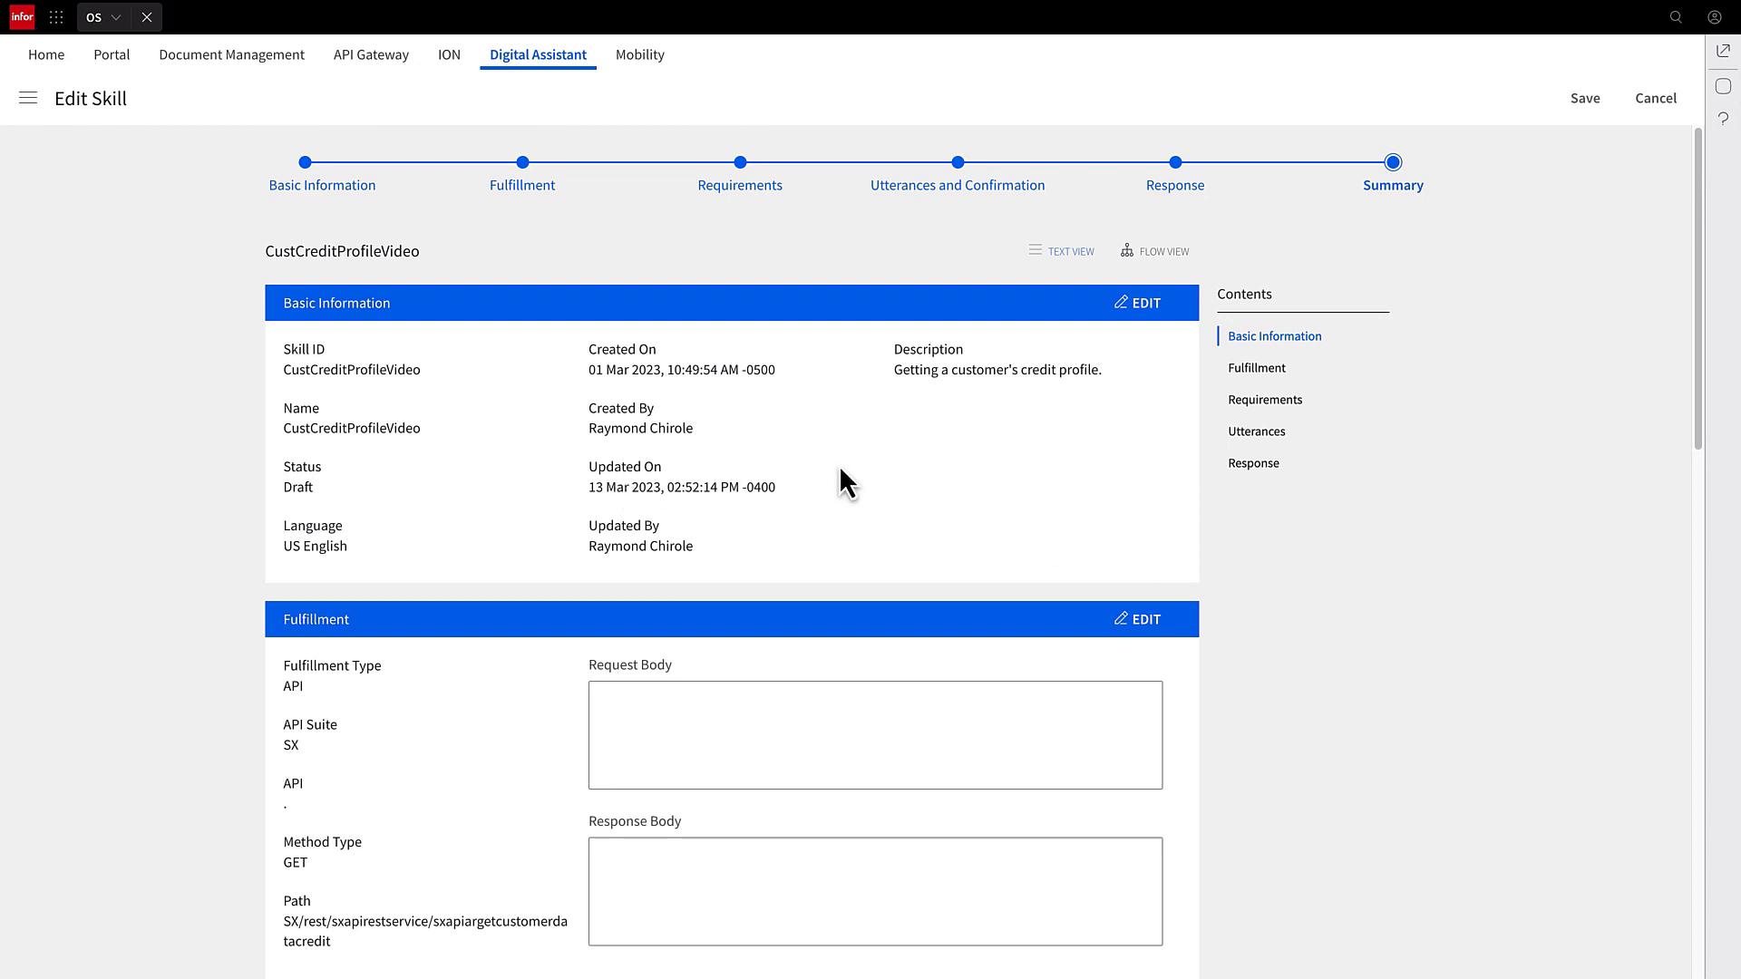
left_click(1156, 252)
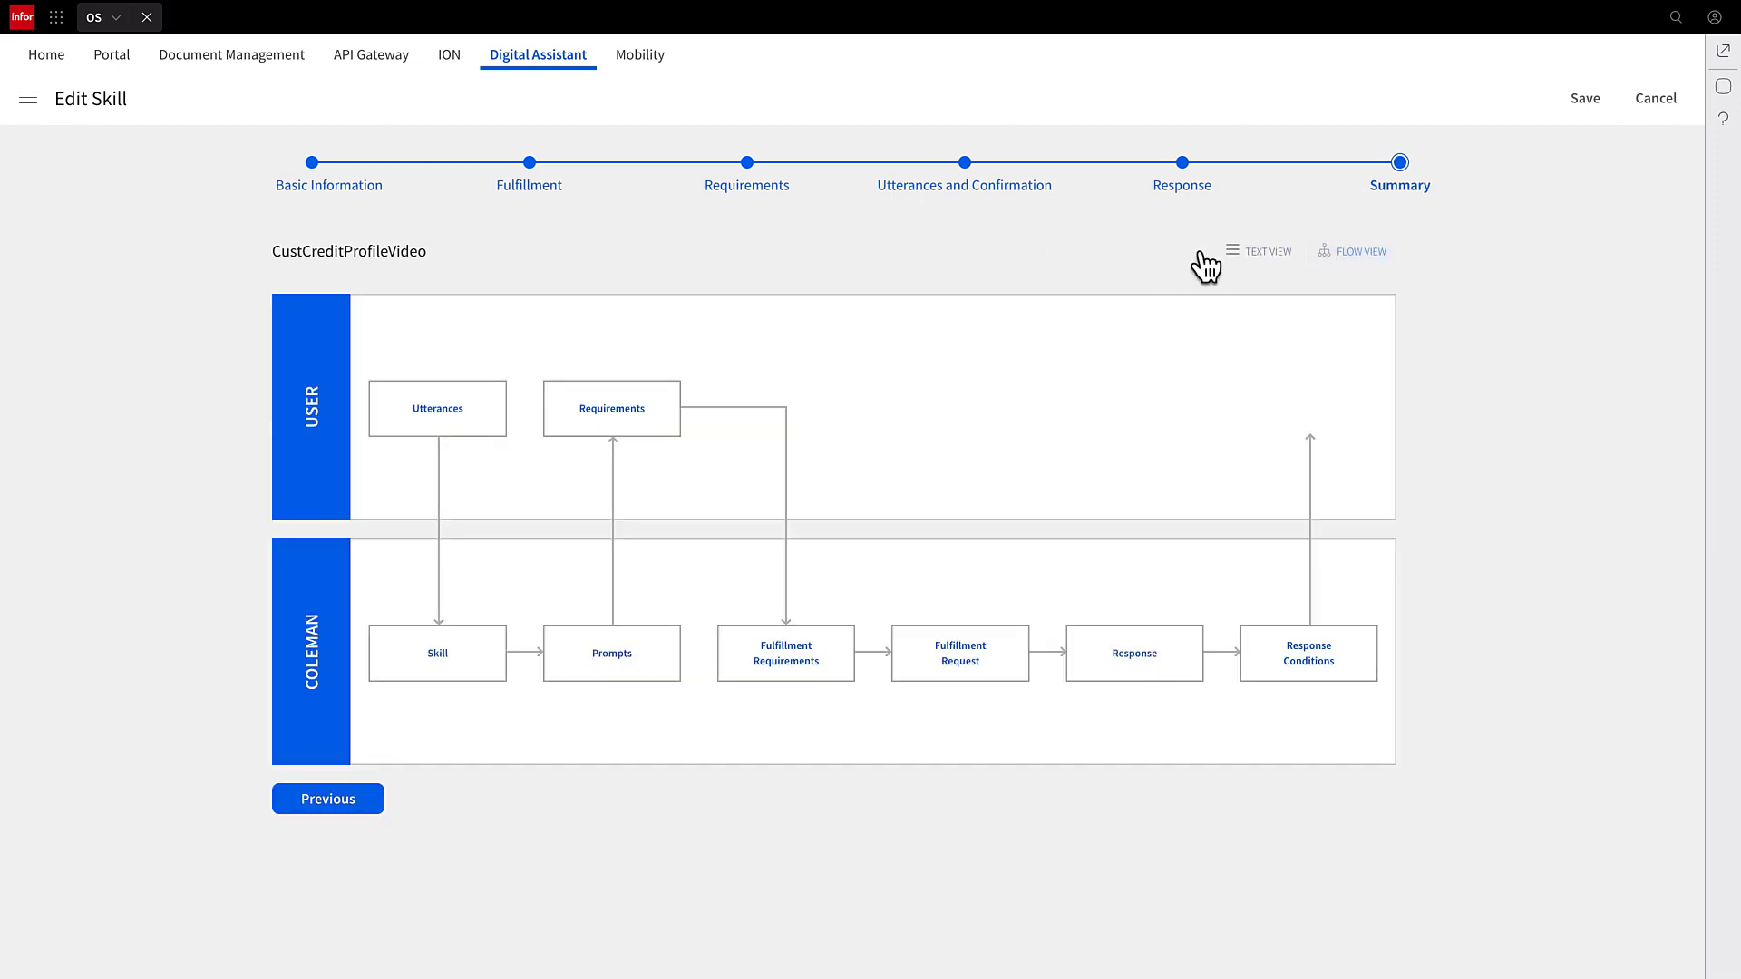
left_click(1589, 107)
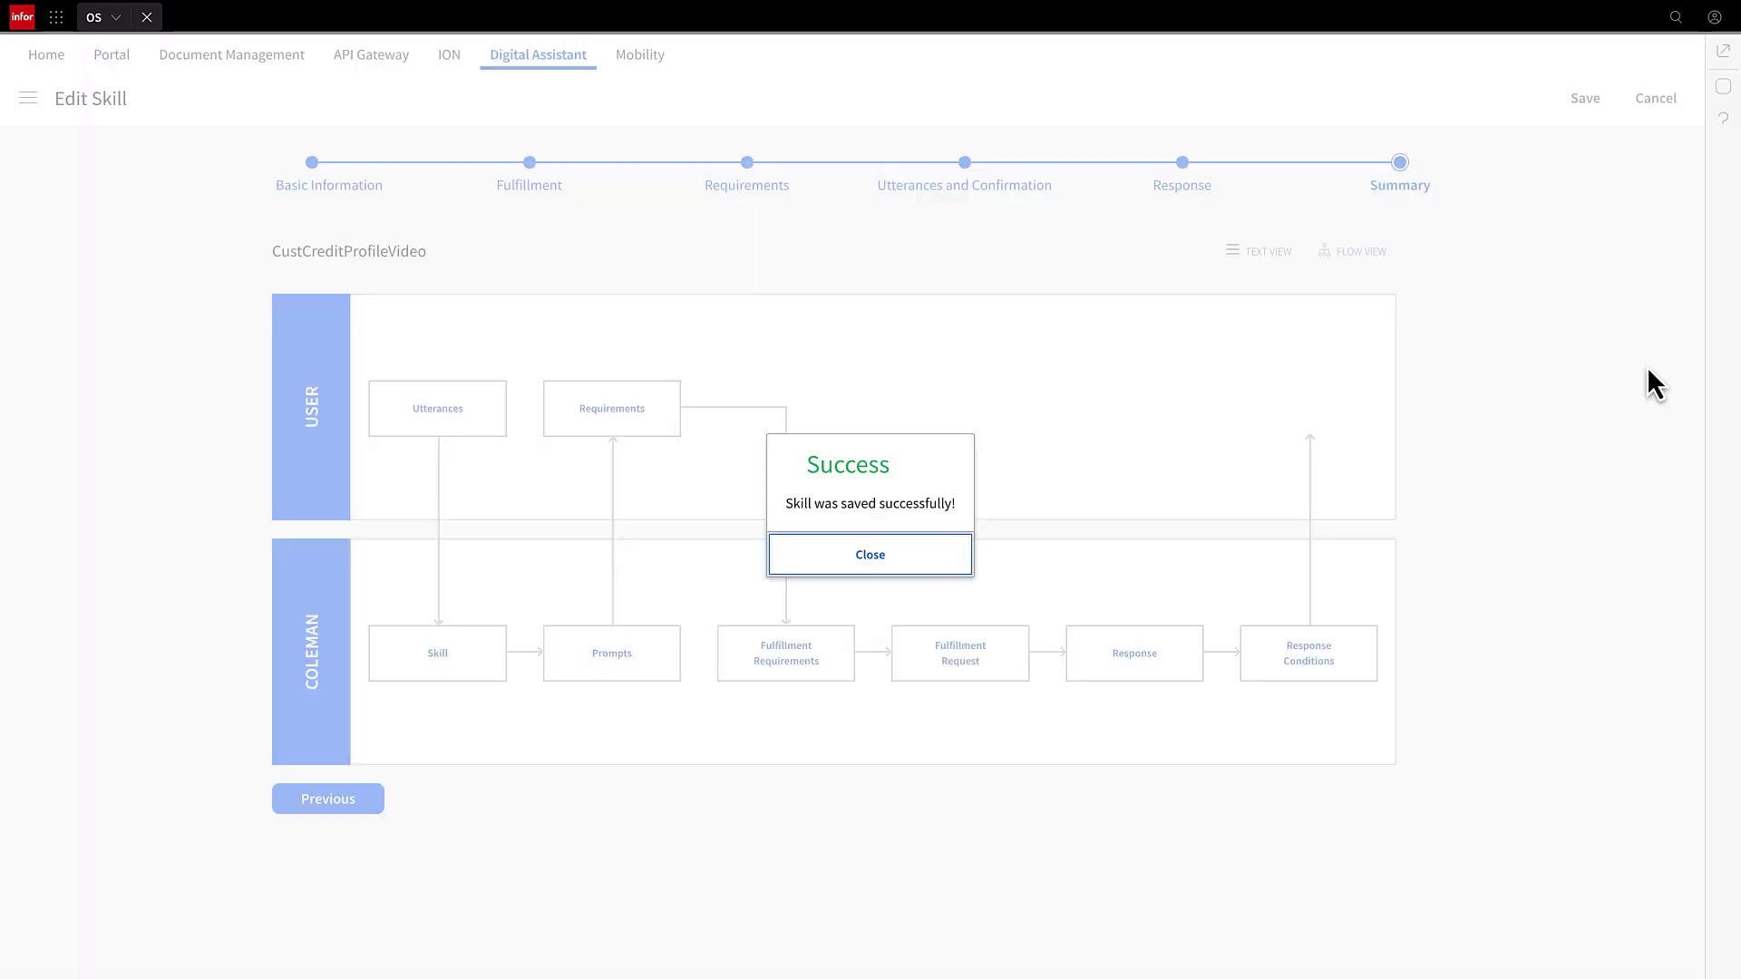